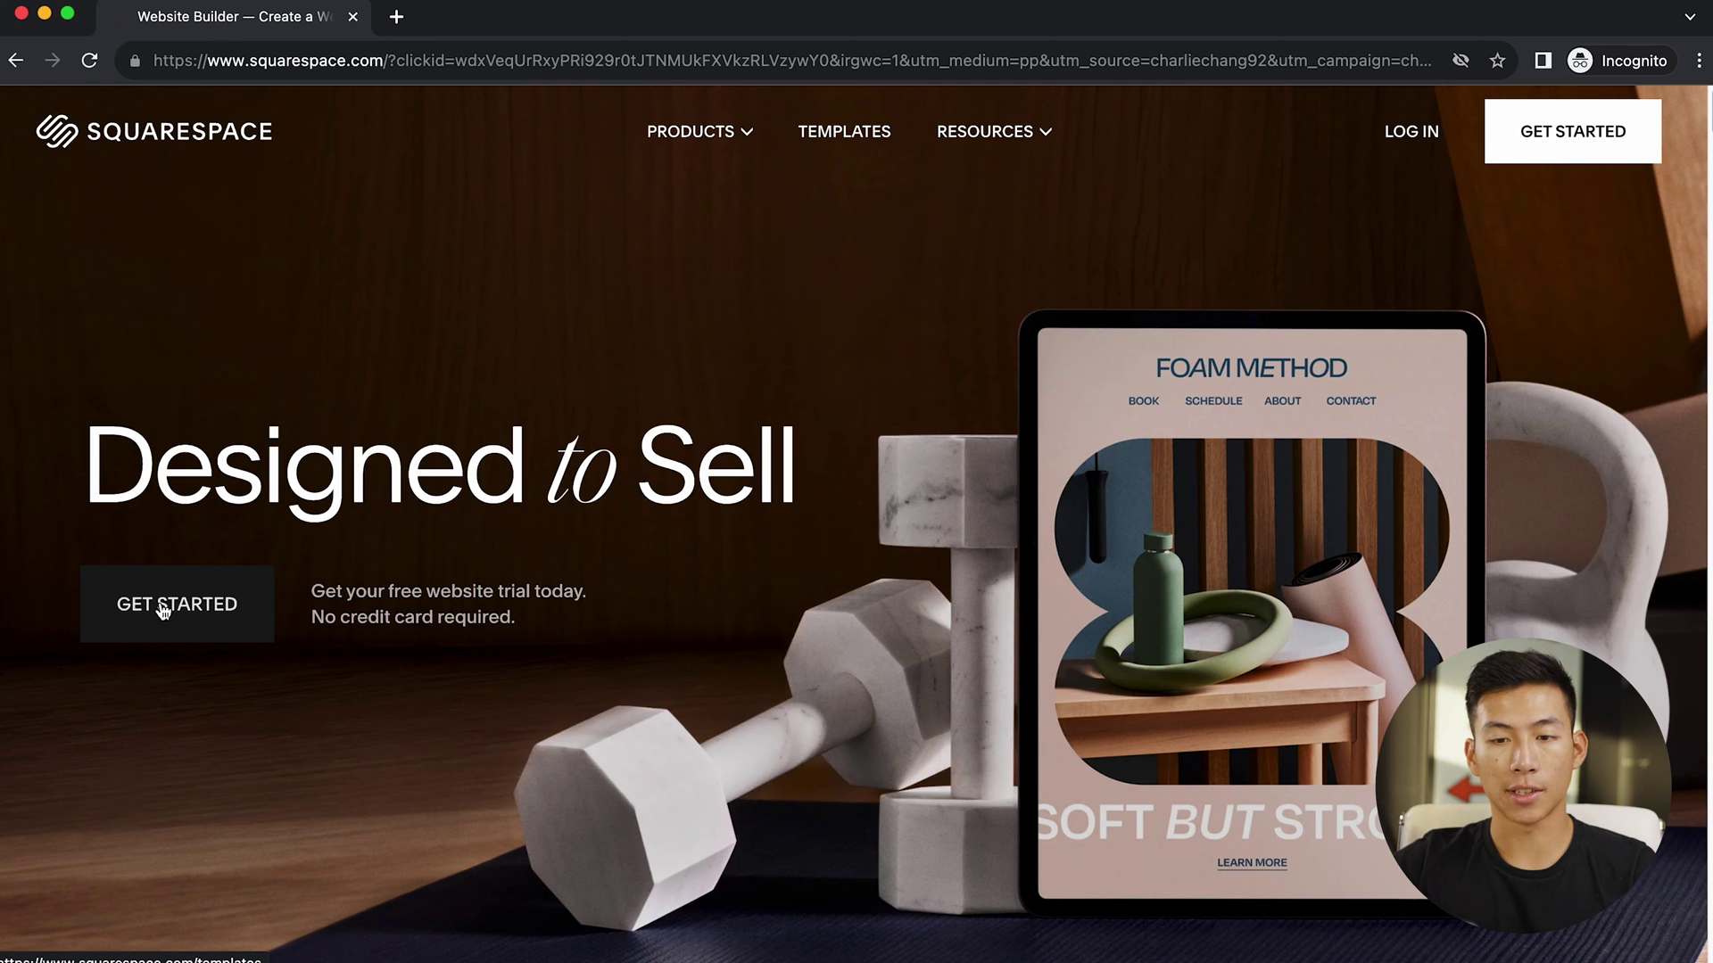
Choose Photography as the site topic with Showcase work/expertise, Sell services and Get appointments goals
{"action": "left_click", "coordinate": [181, 614]}
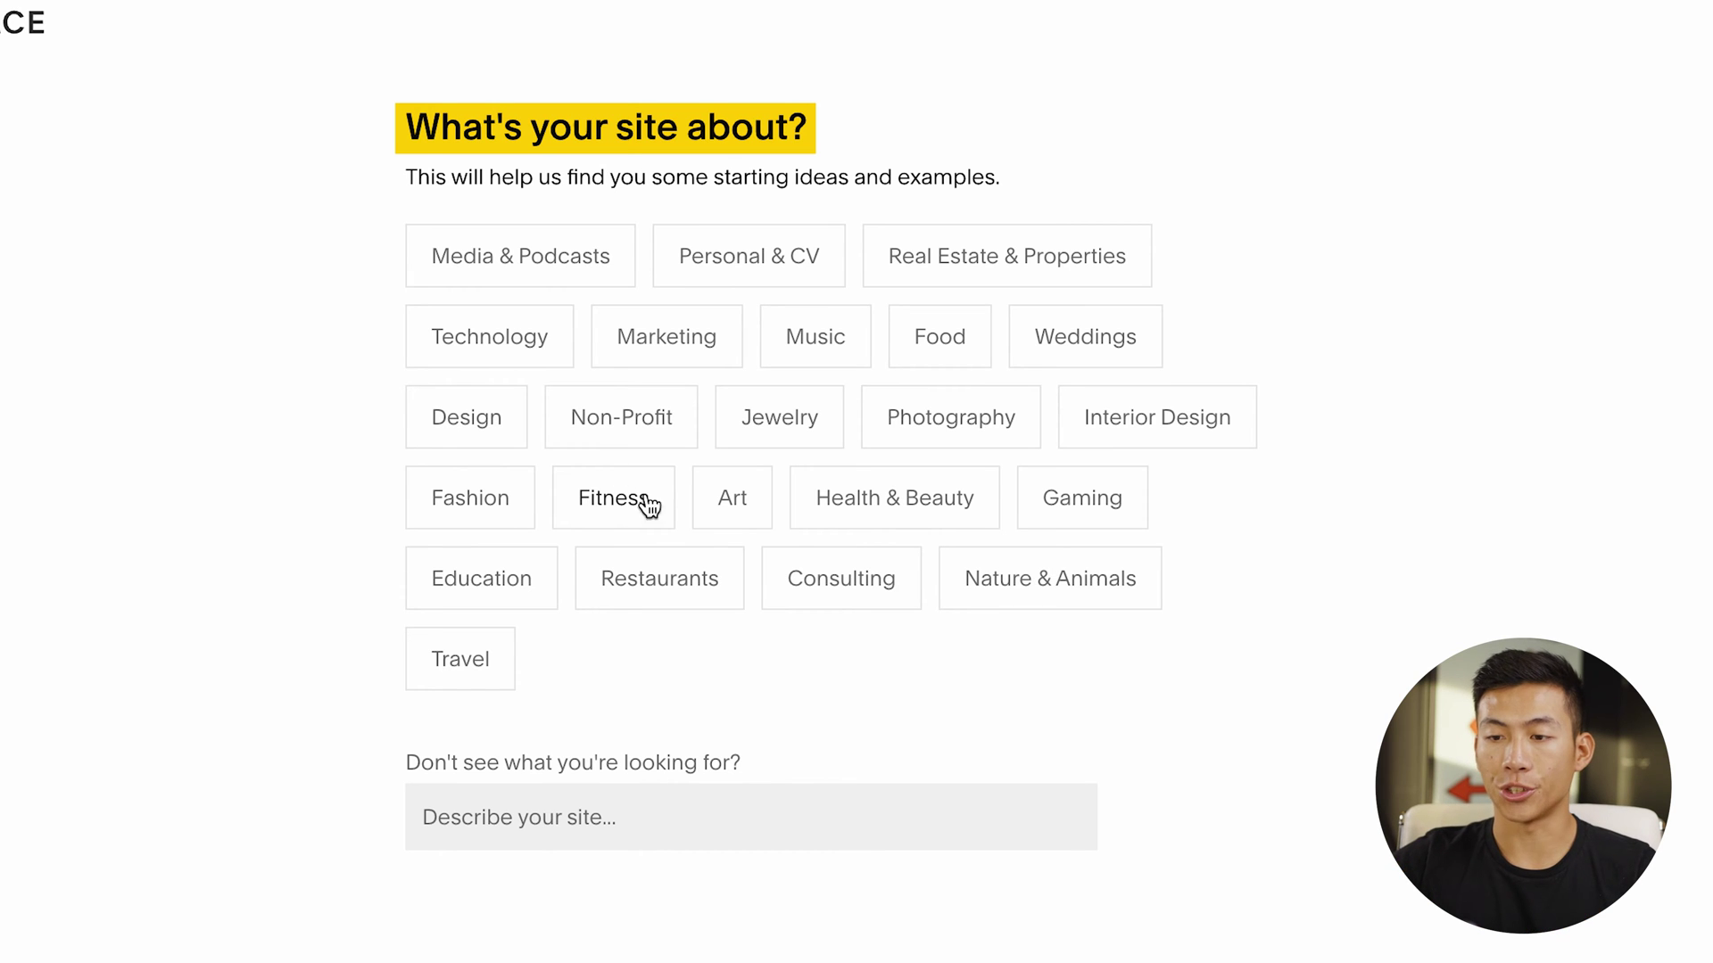
{"action": "left_click", "coordinate": [948, 437]}
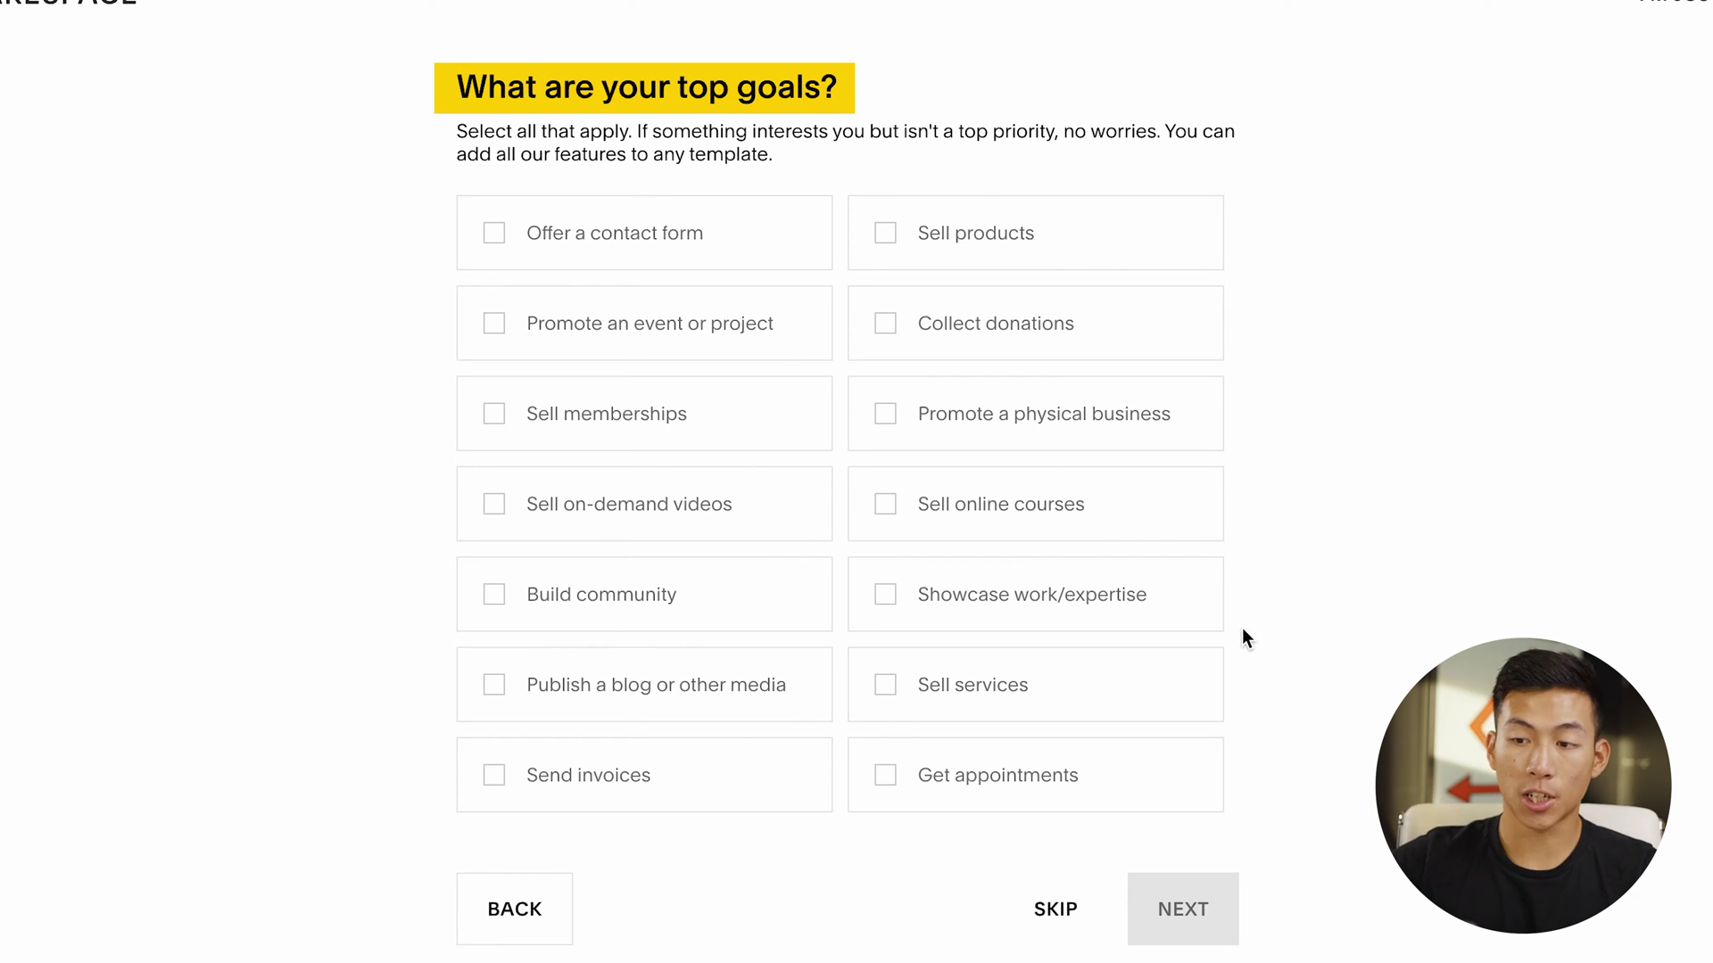
{"action": "left_click", "coordinate": [1027, 610]}
{"action": "left_click", "coordinate": [964, 695]}
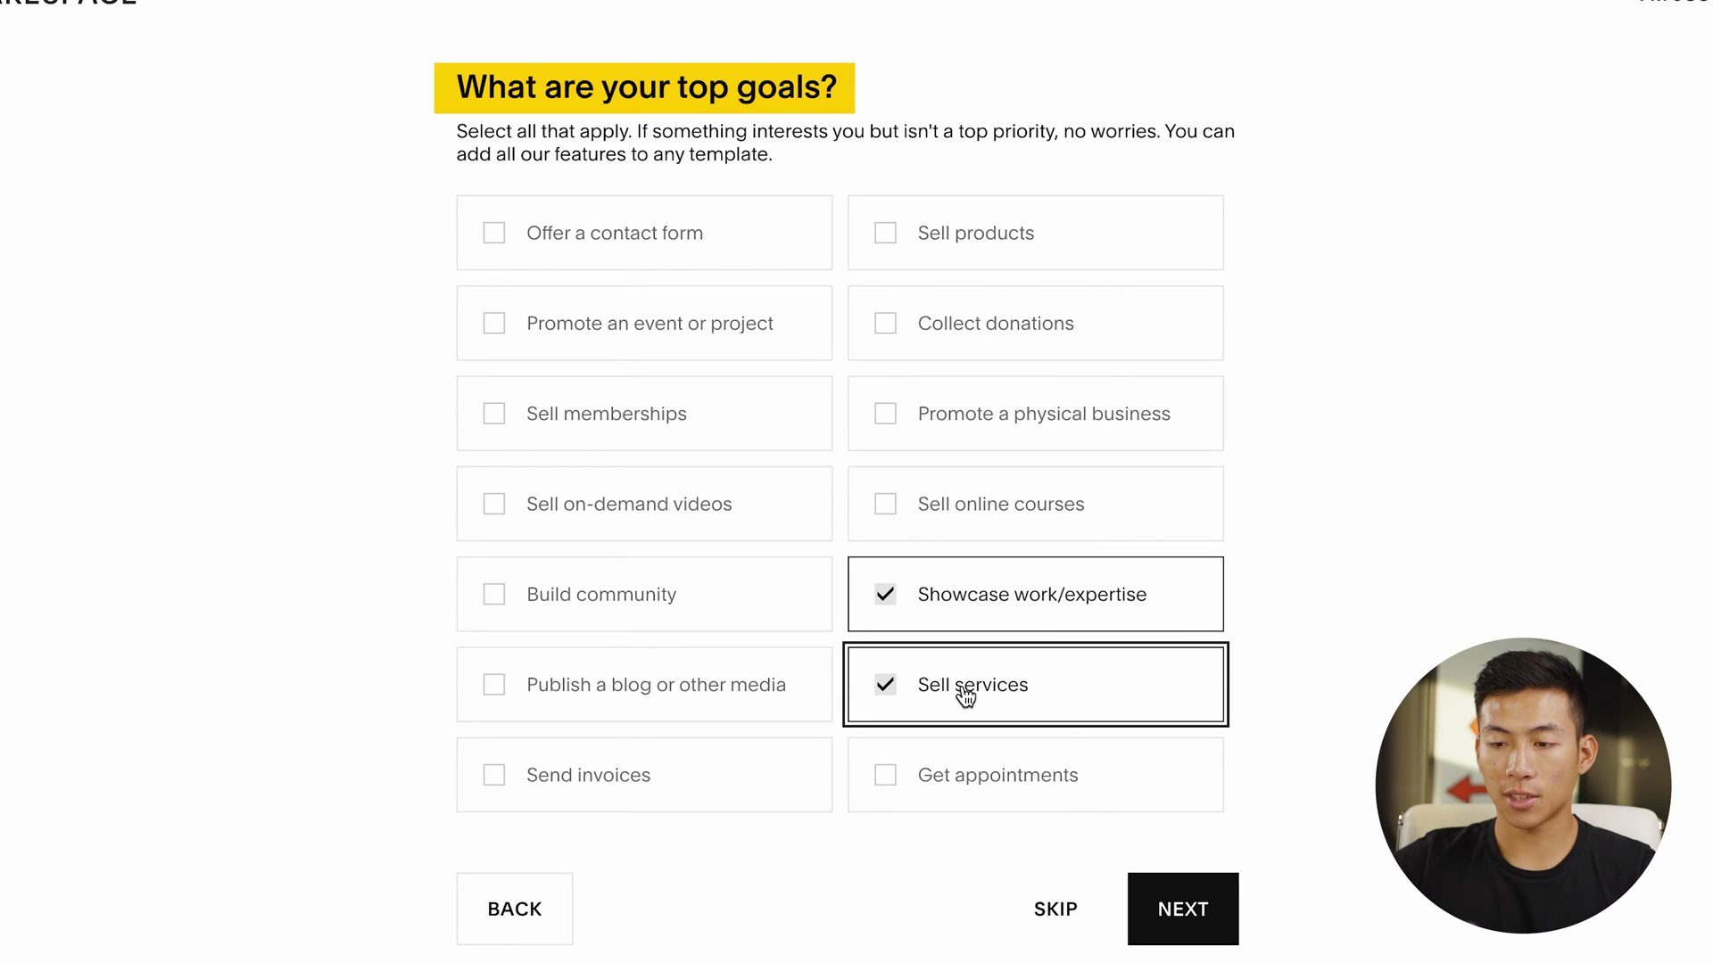
{"action": "left_click", "coordinate": [954, 782]}
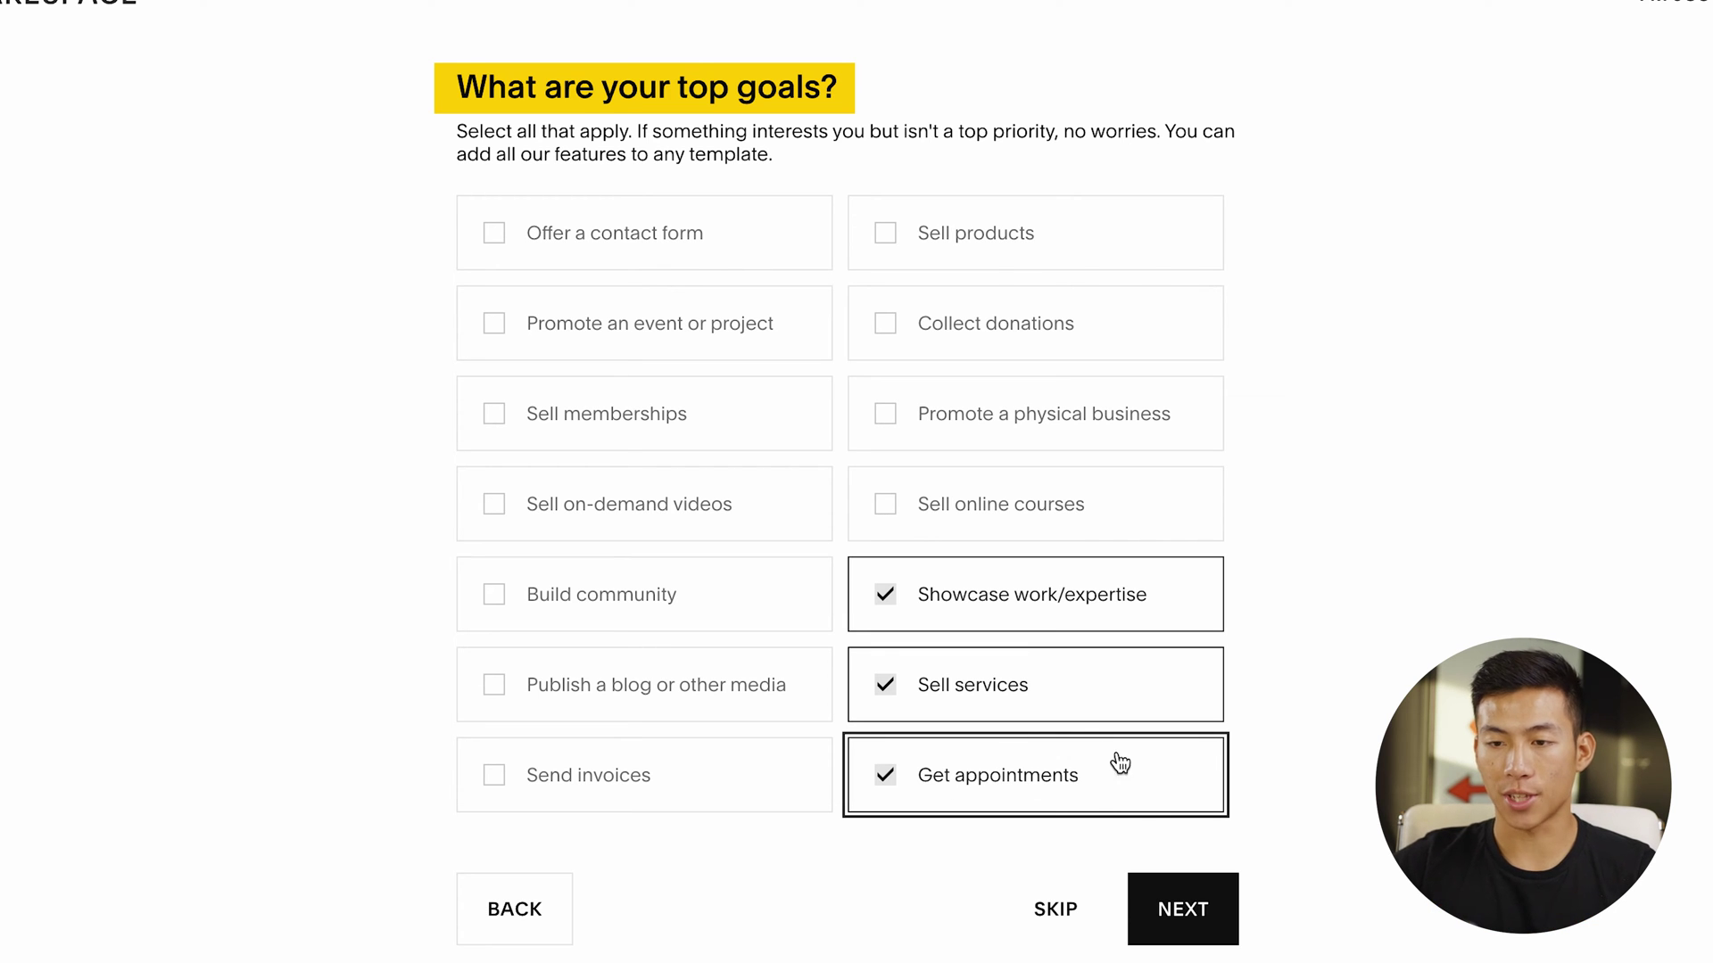
{"action": "left_click", "coordinate": [1183, 909]}
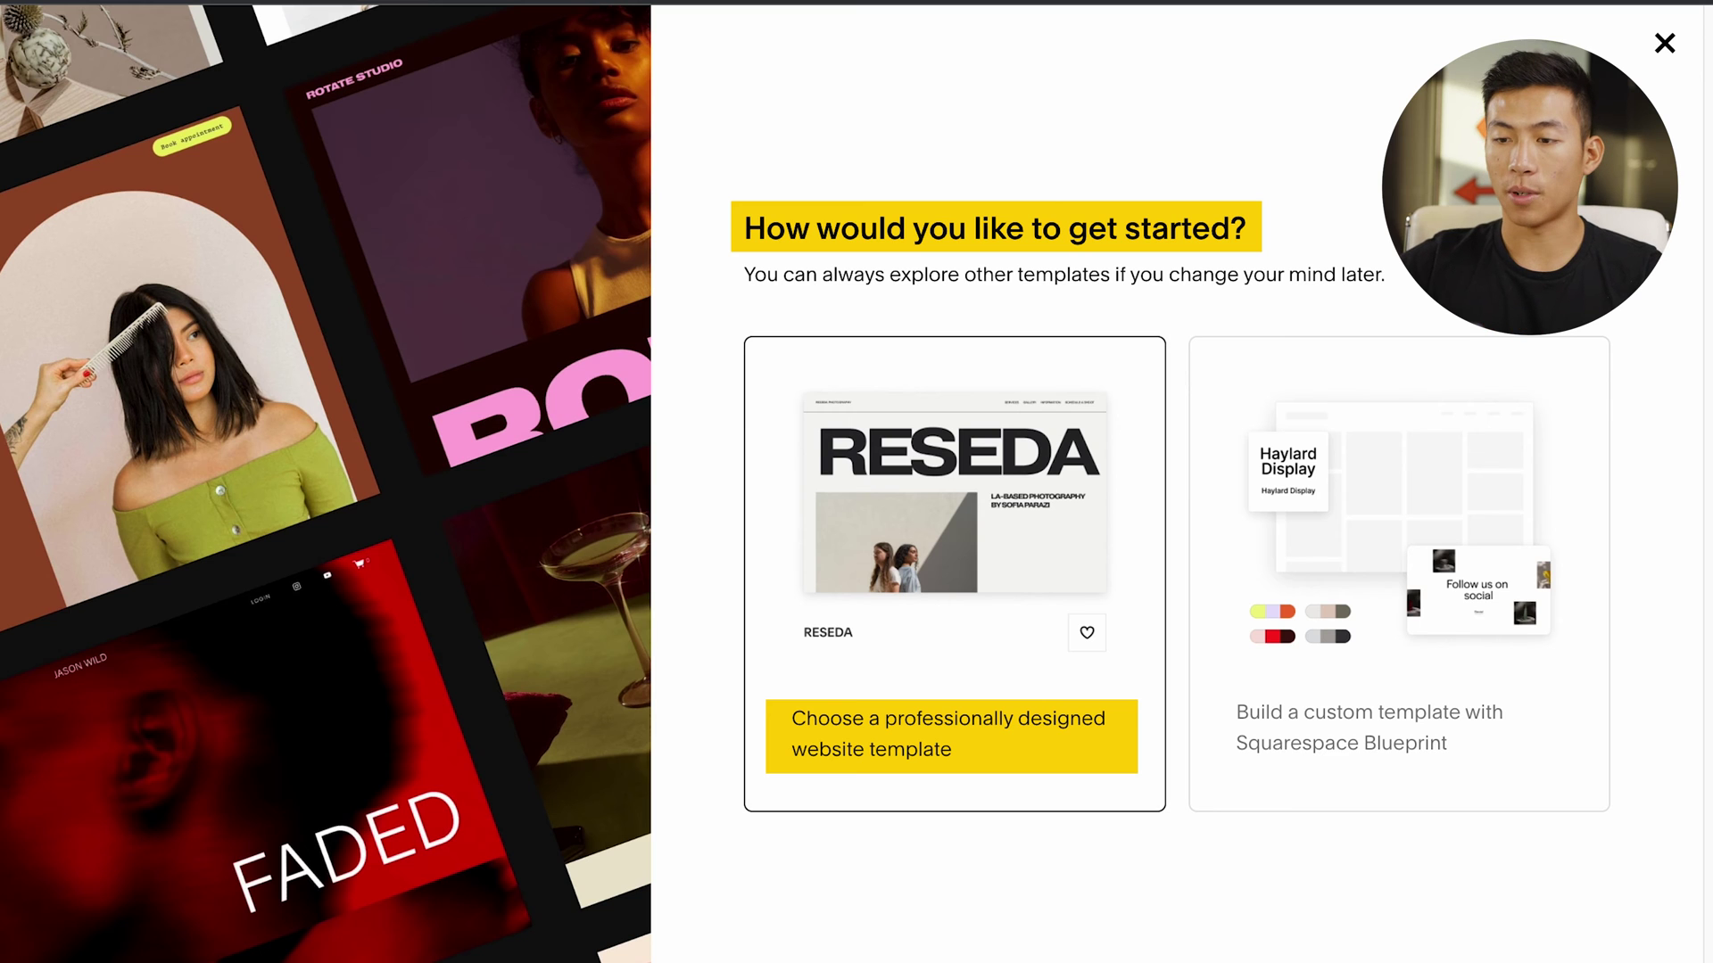
Start from the designed Quincy template and name the site Test Photography Website
{"action": "left_click", "coordinate": [953, 699]}
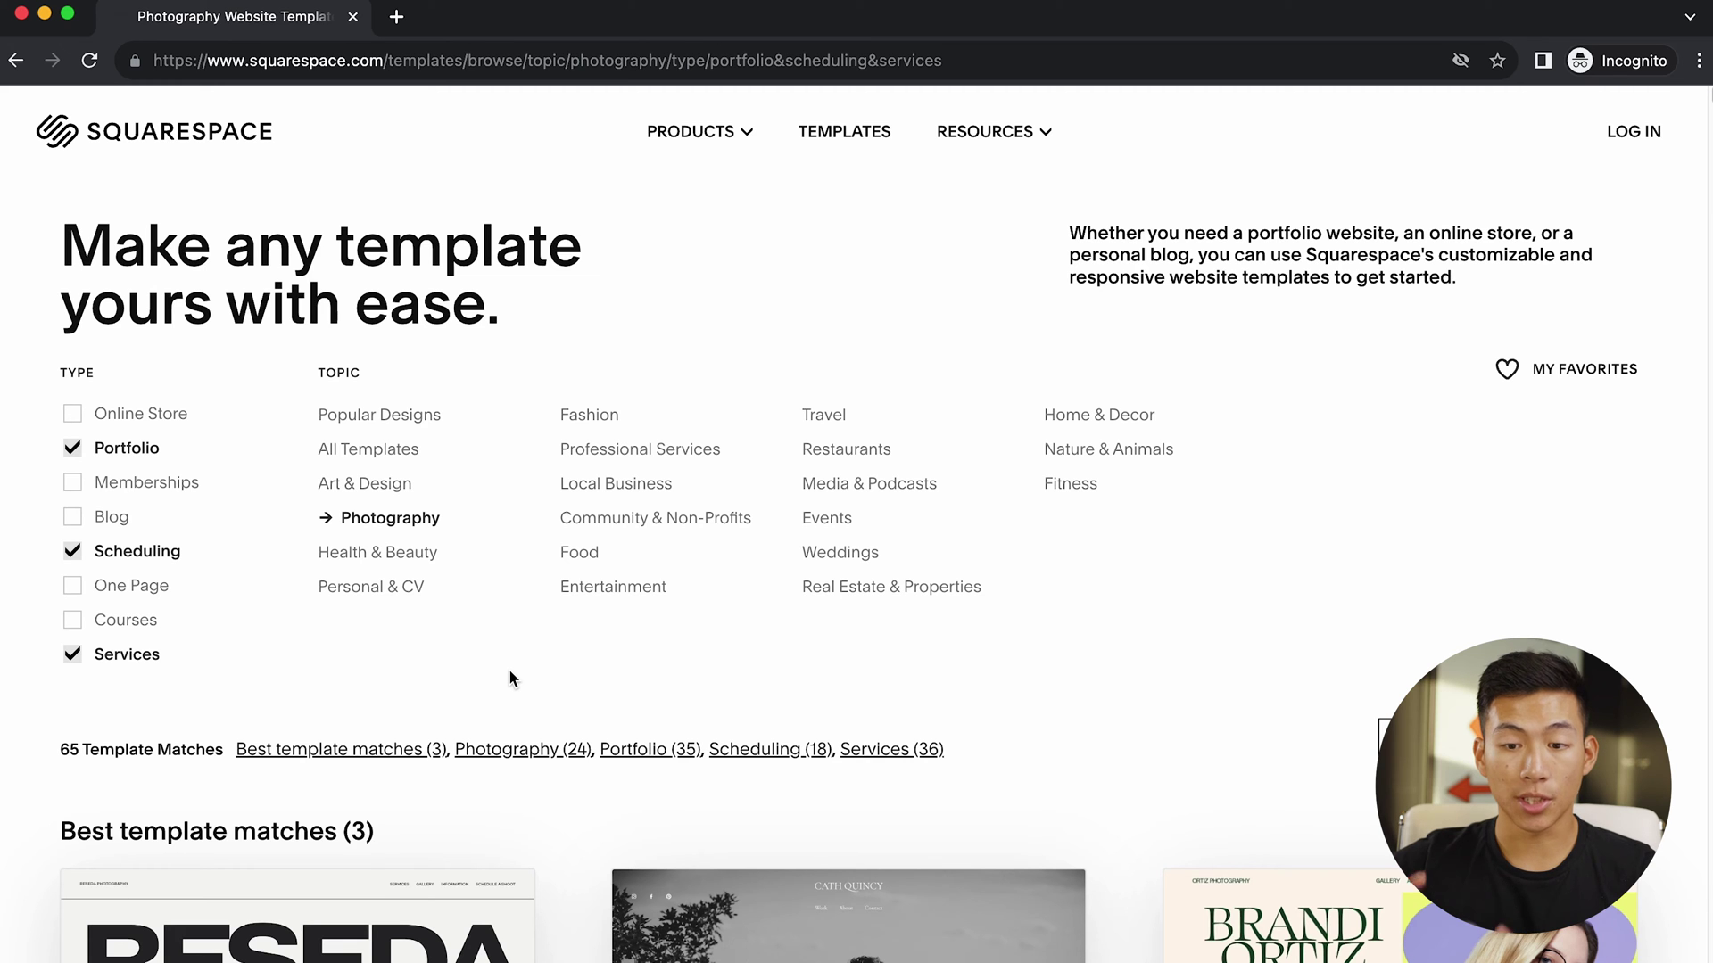
{"action": "scroll", "coordinate": [510, 679], "scroll_direction": "down", "scroll_amount": 1}
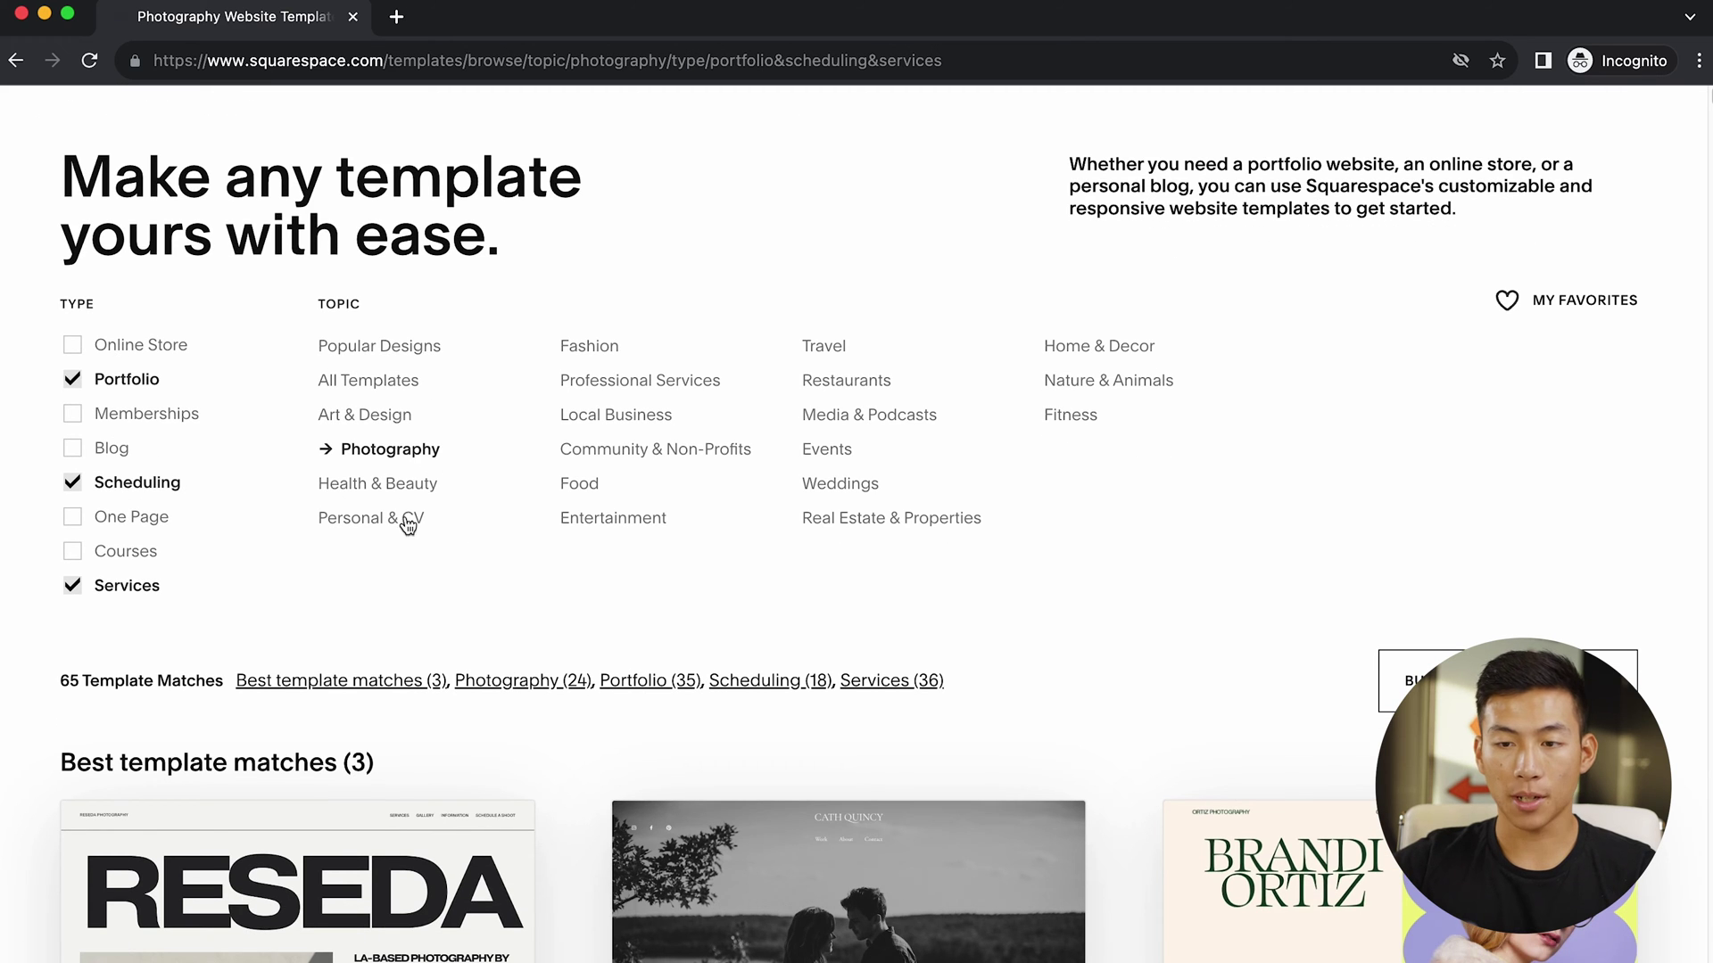
{"action": "scroll", "coordinate": [1100, 685], "scroll_direction": "down", "scroll_amount": 8}
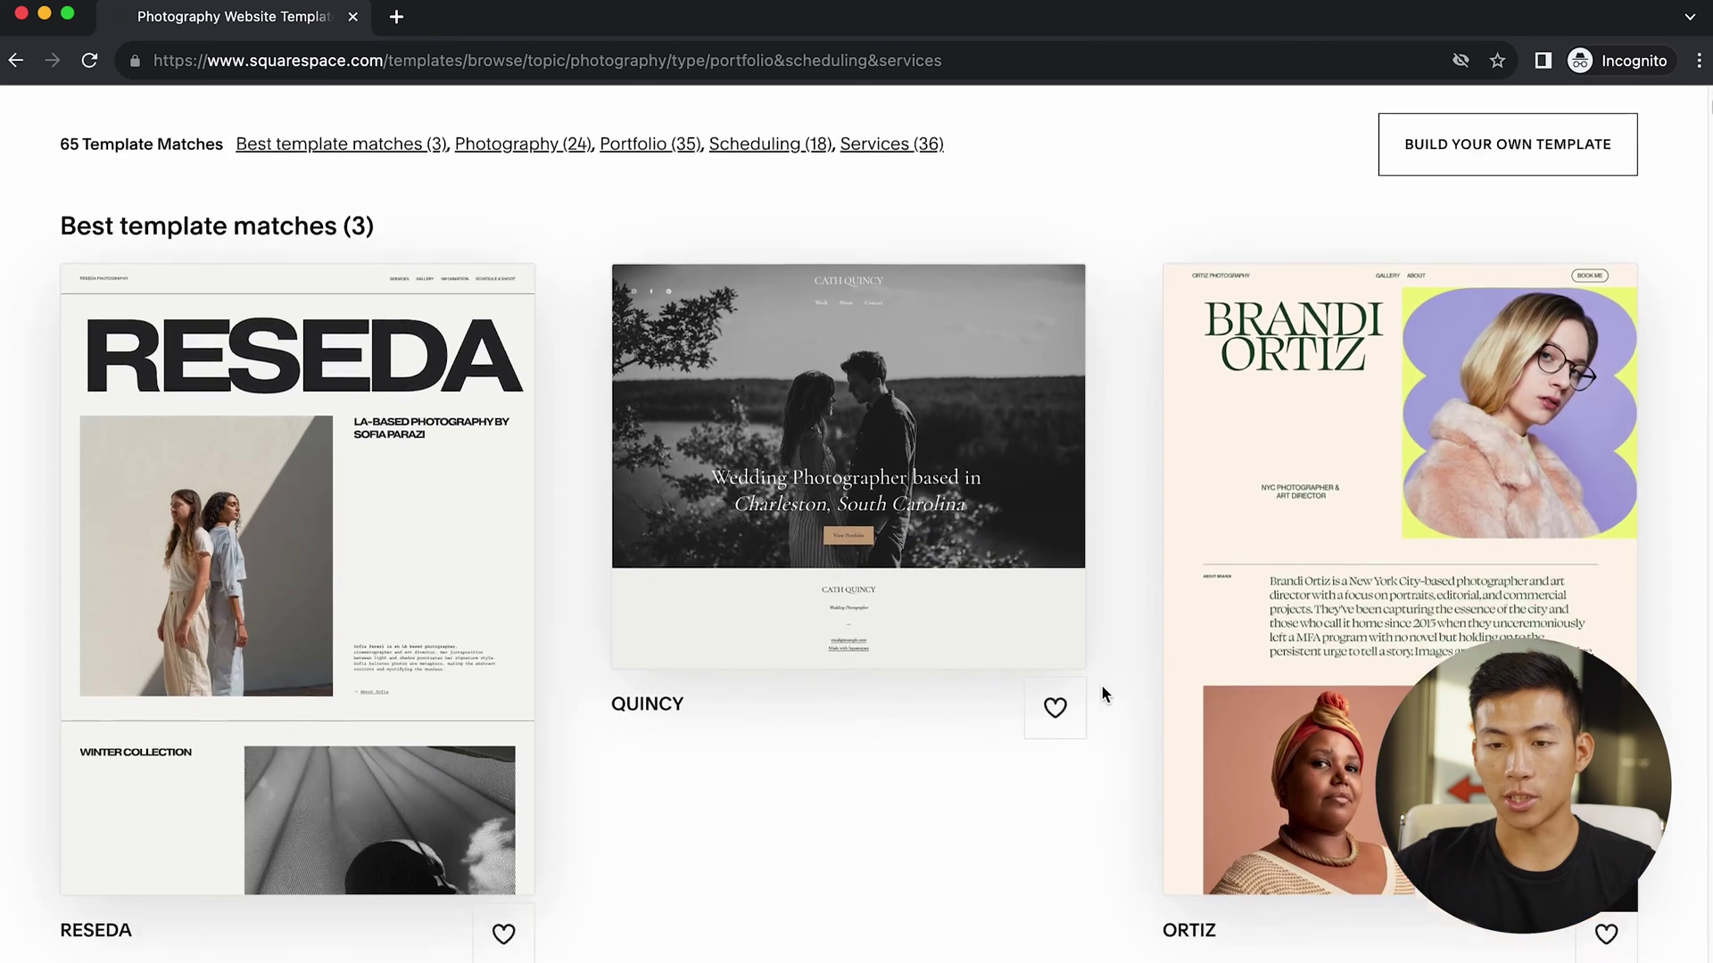
{"action": "scroll", "coordinate": [1103, 692], "scroll_direction": "down", "scroll_amount": 15}
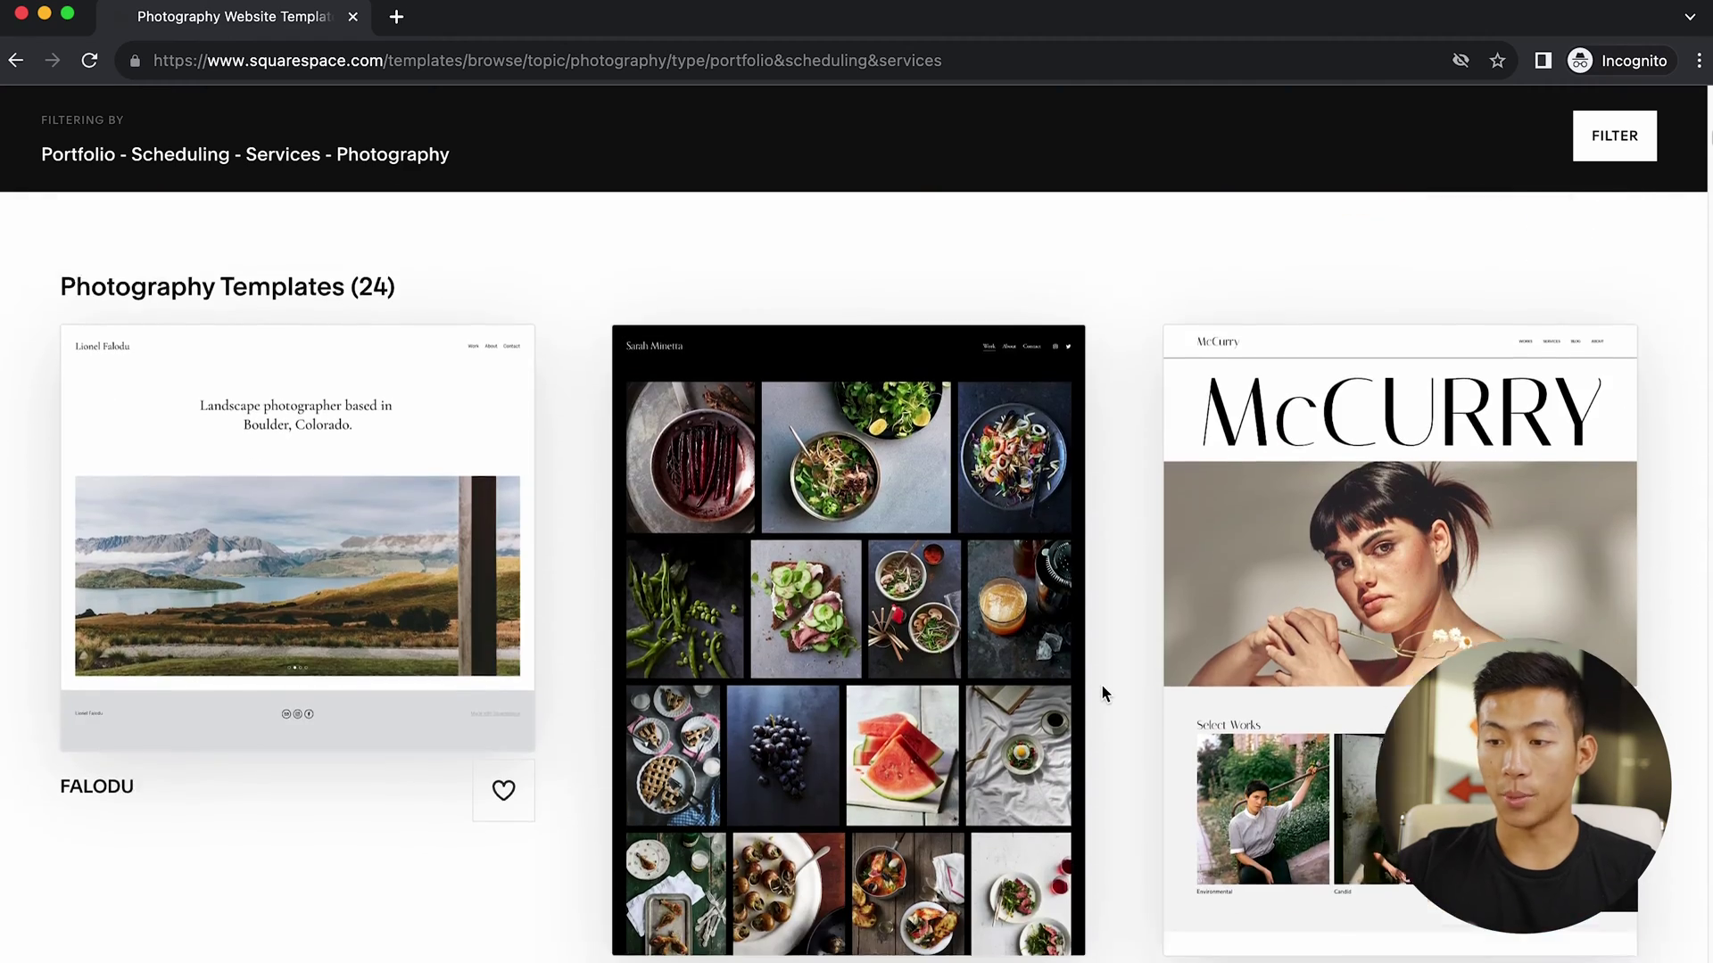
{"action": "scroll", "coordinate": [1101, 684], "scroll_direction": "down", "scroll_amount": 15}
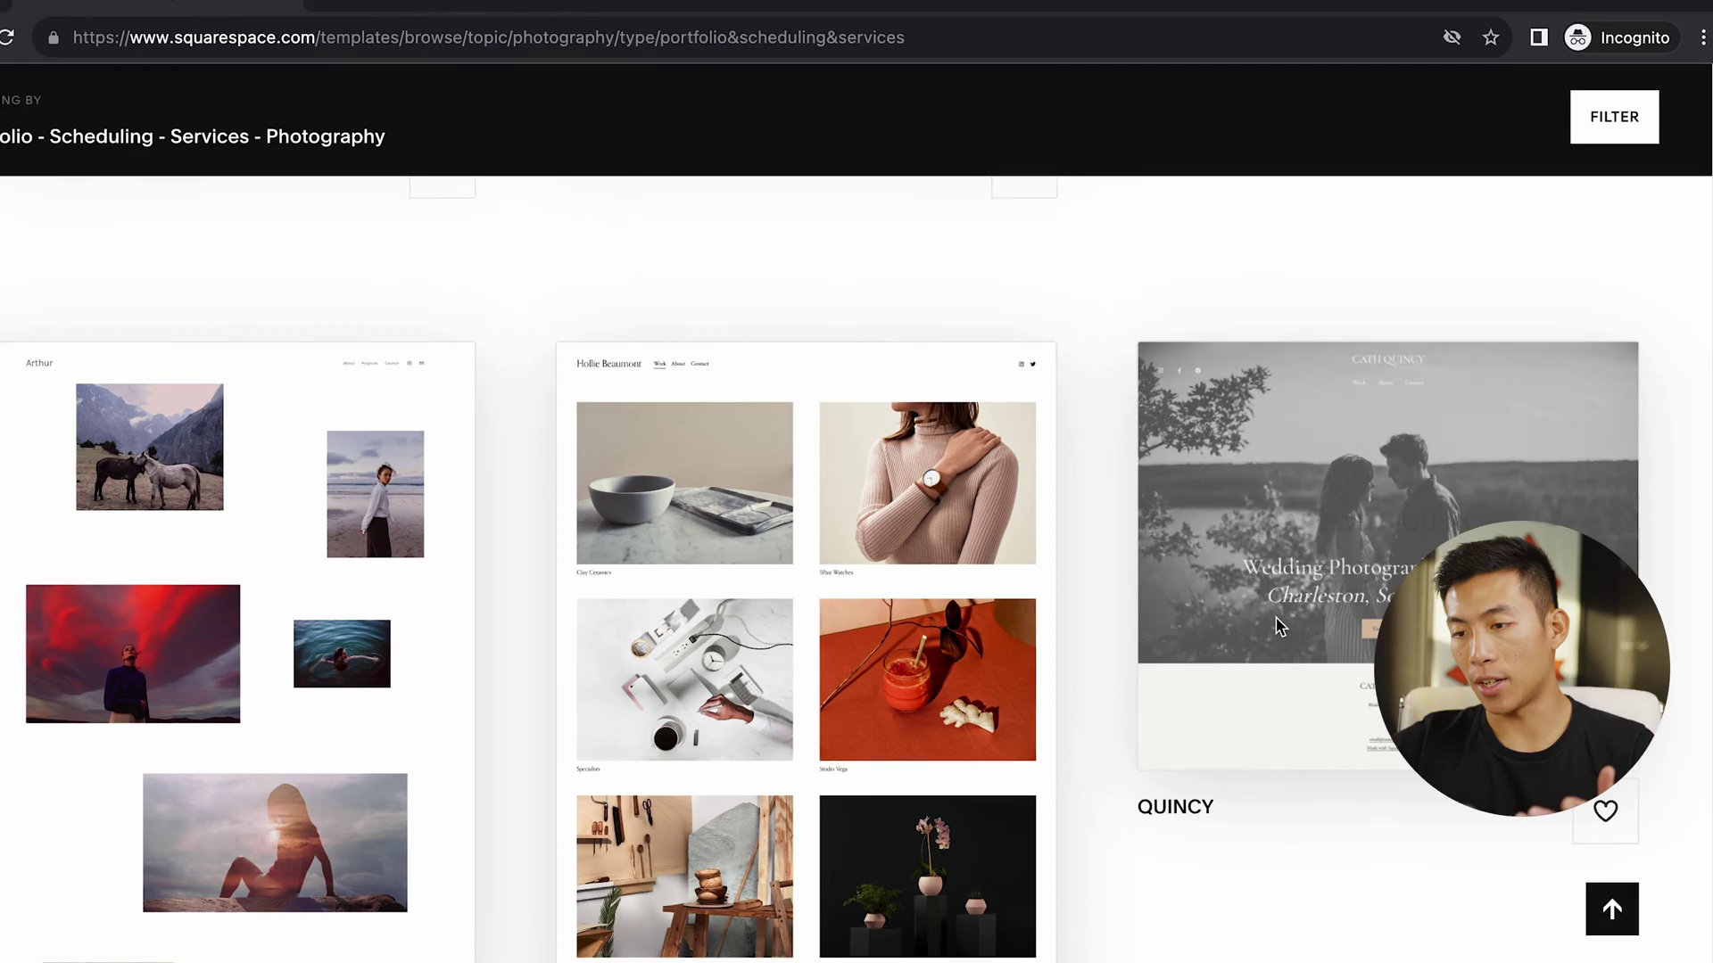
{"action": "mouse_move", "coordinate": [1360, 615]}
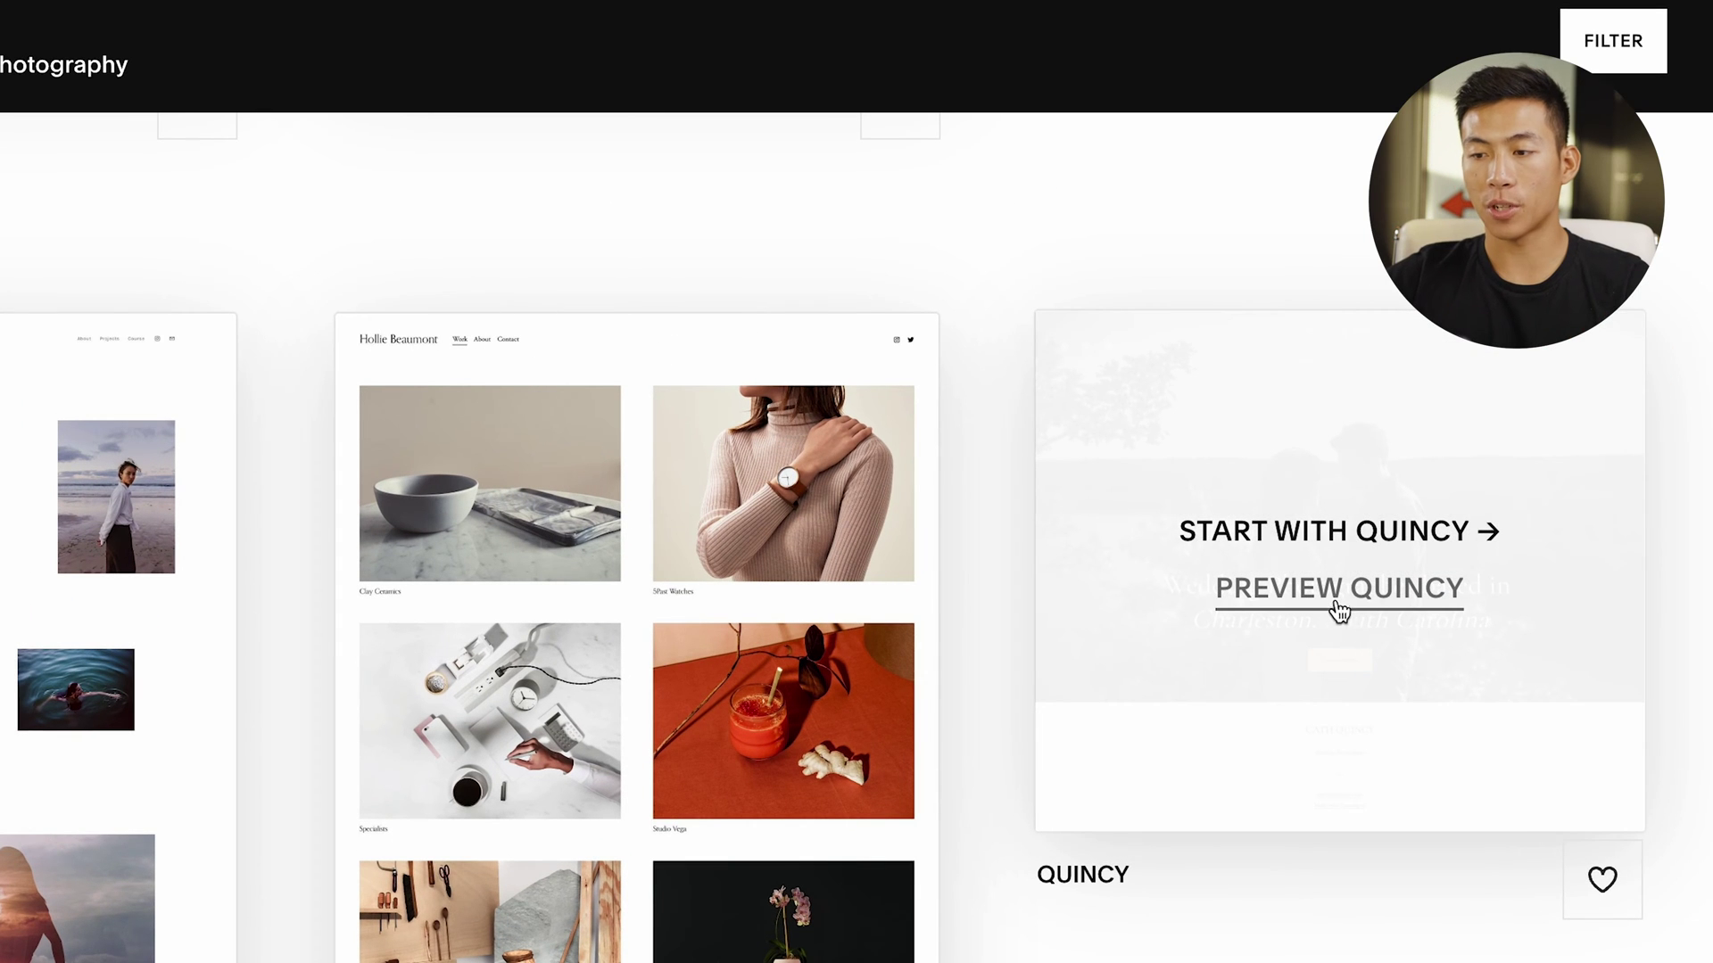
{"action": "left_click", "coordinate": [1317, 535]}
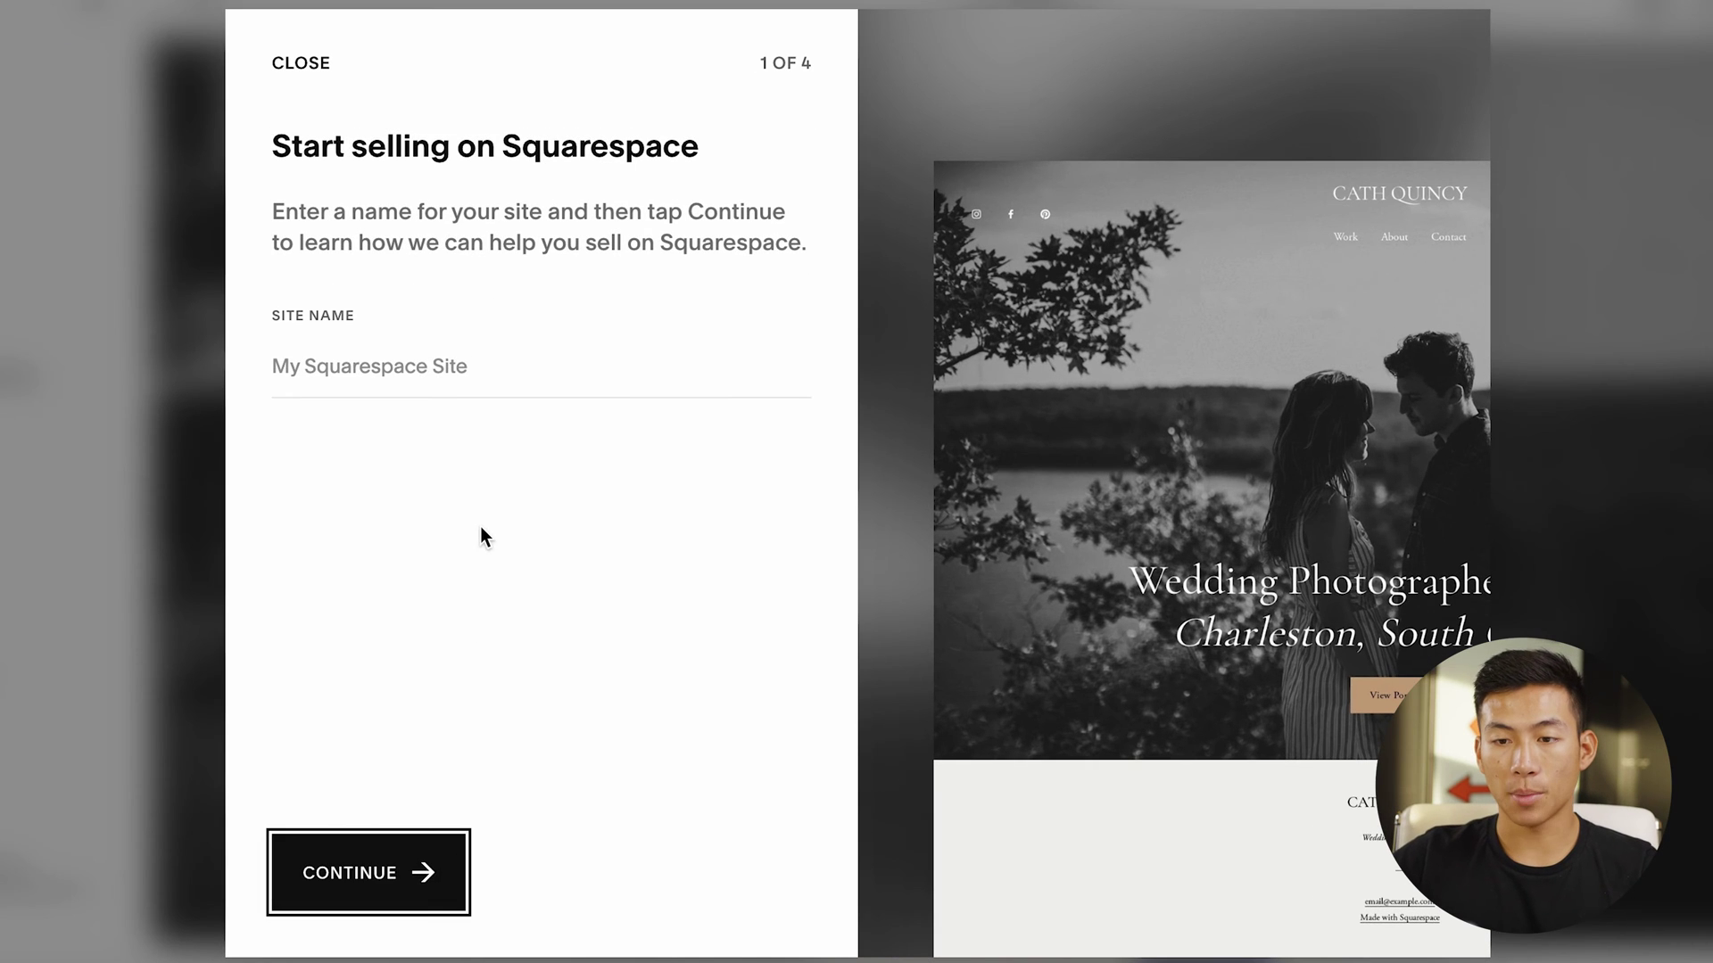
{"action": "left_click", "coordinate": [461, 375]}
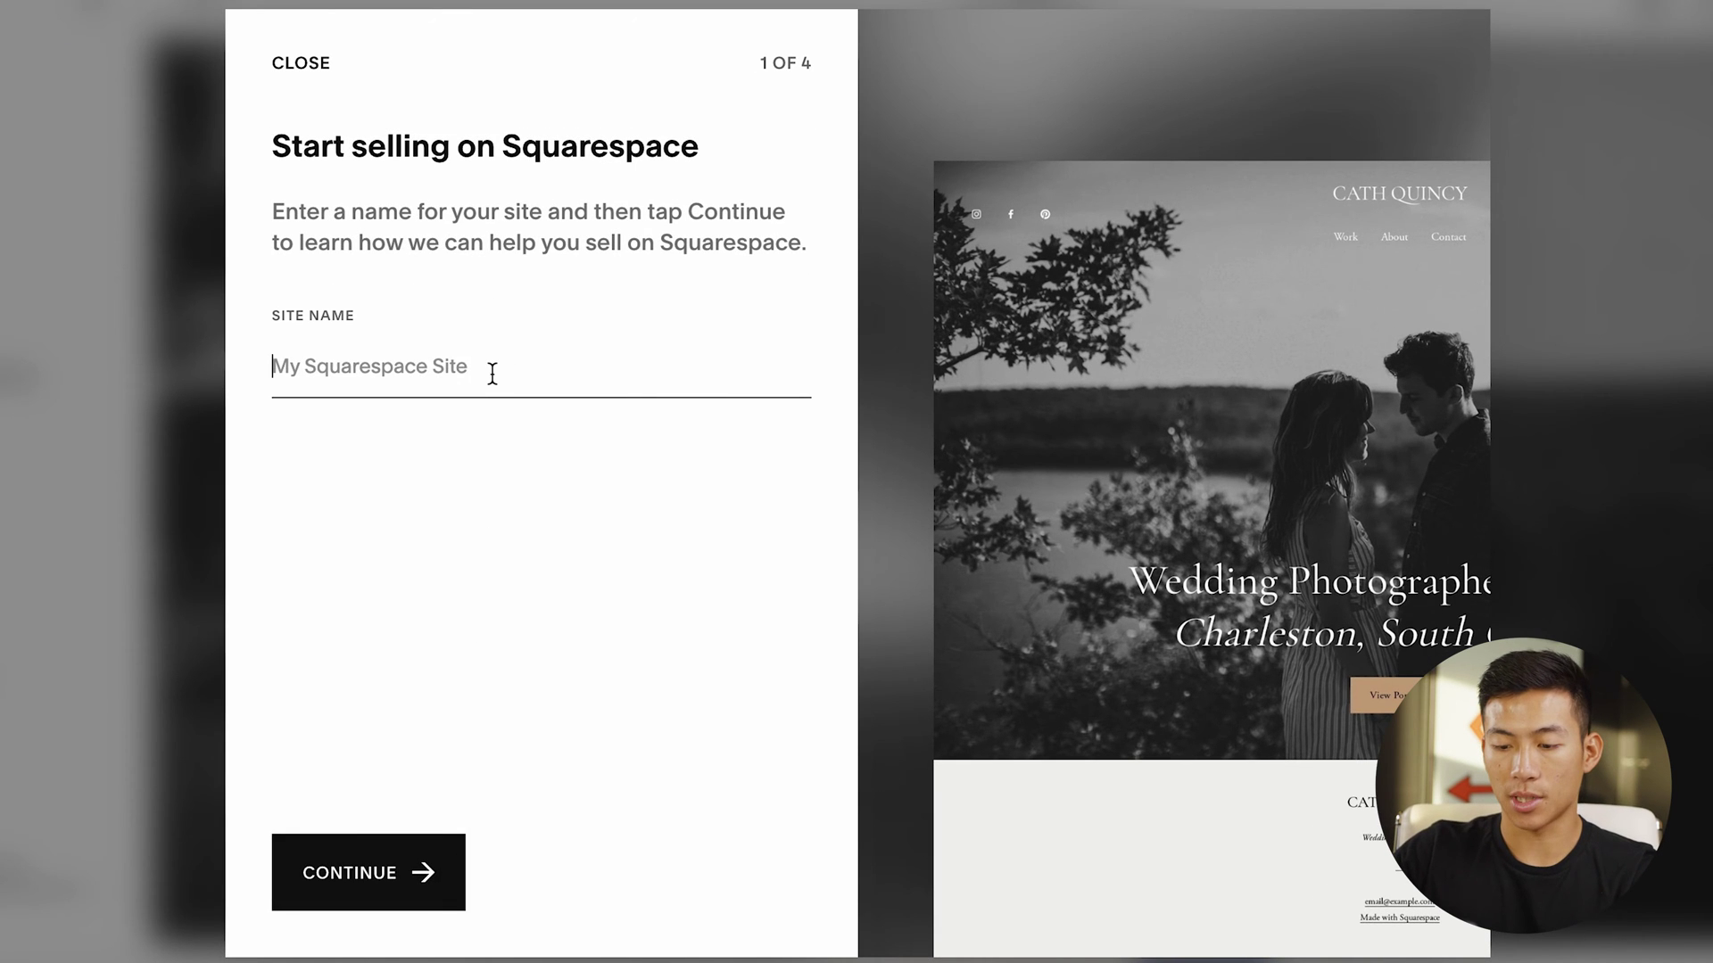
{"action": "type", "text": "Test Photogra"}
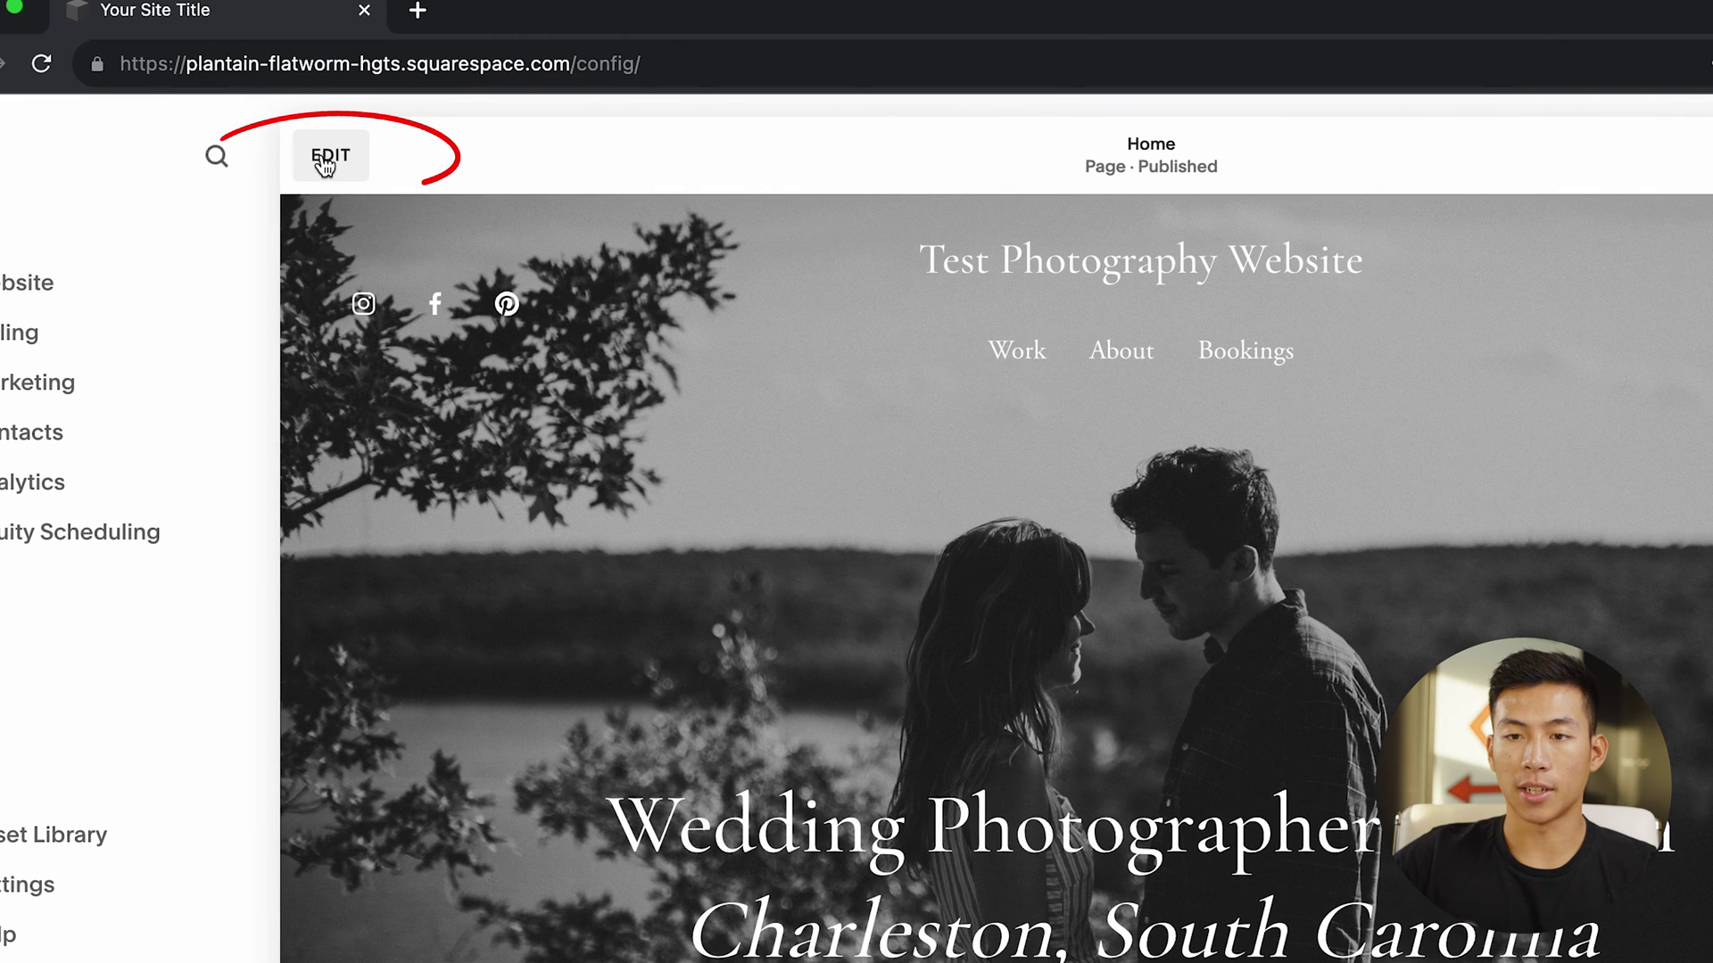
Change 'Charleston, South Carolina' in the homepage headline to 'Los Angeles, California'
{"action": "left_click", "coordinate": [223, 141]}
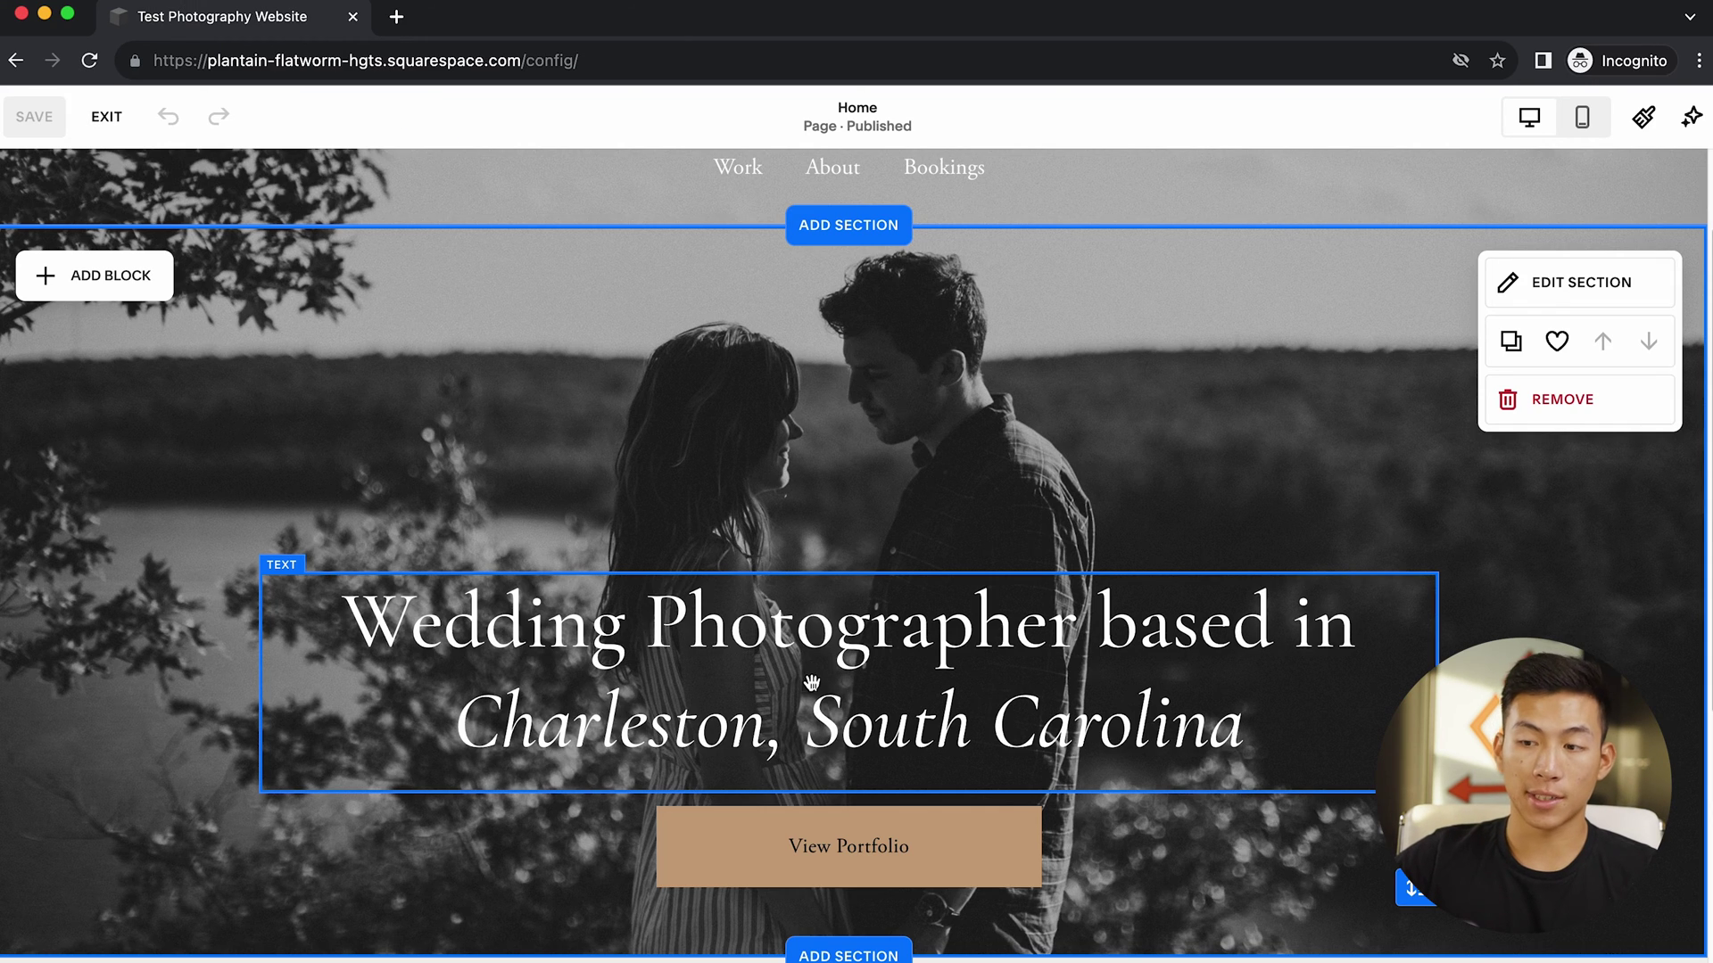
{"action": "double_click", "coordinate": [694, 731]}
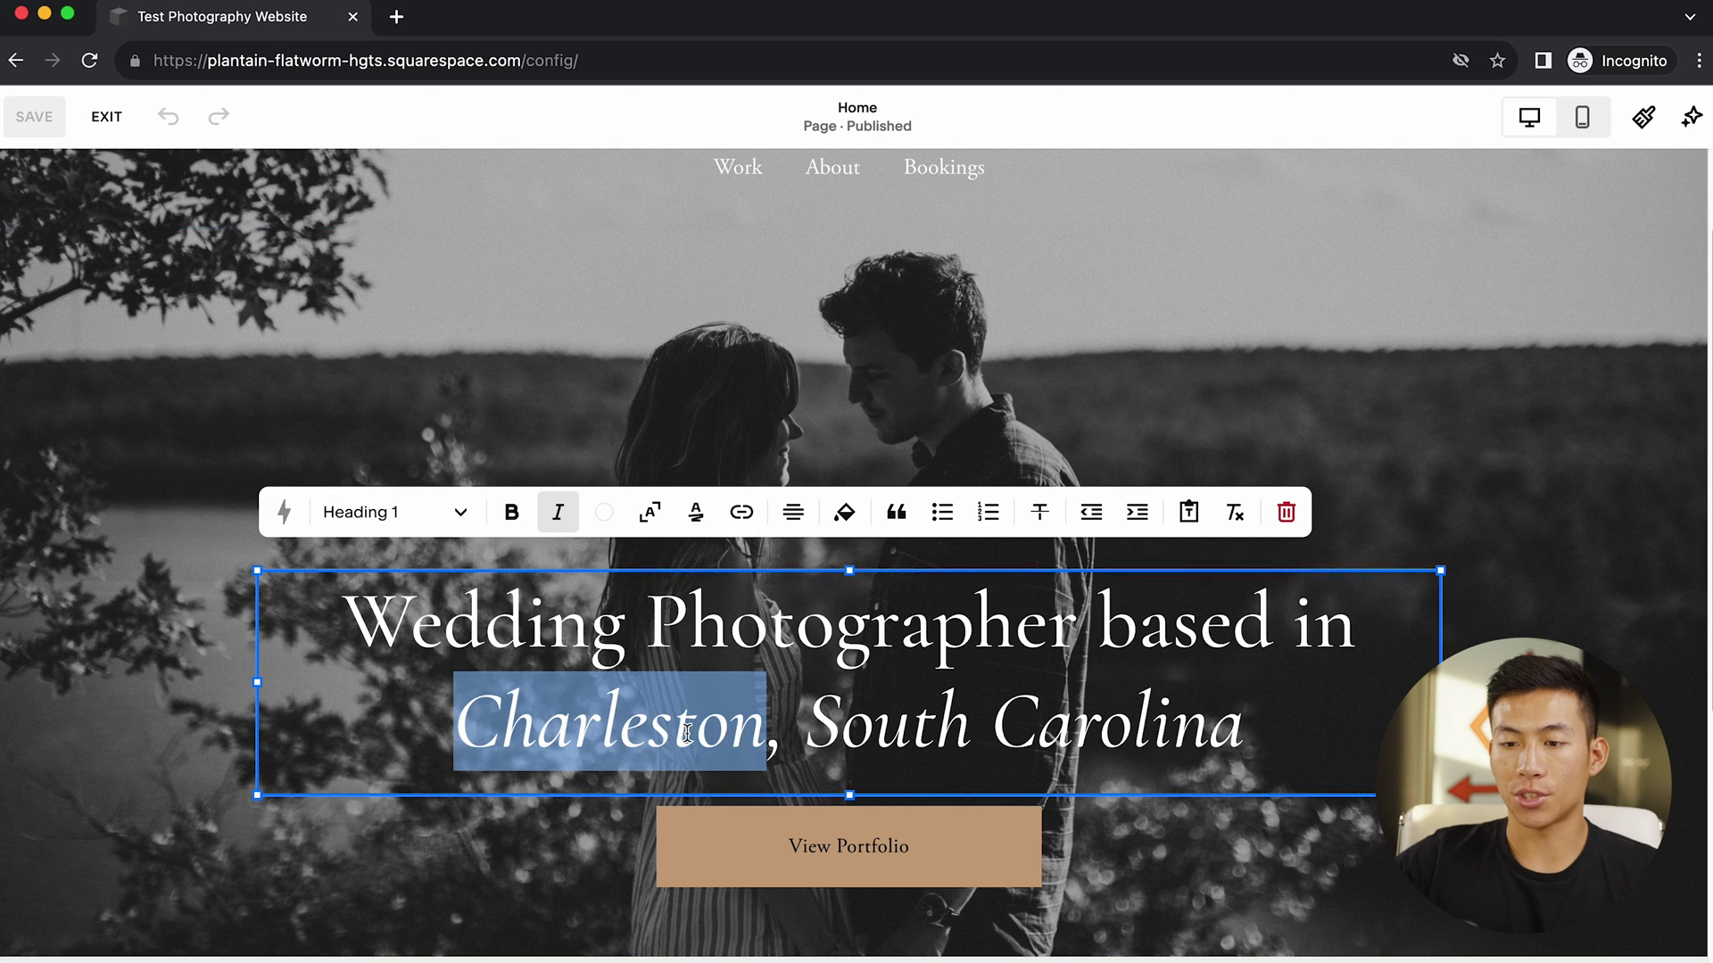
{"action": "double_click", "coordinate": [694, 732]}
{"action": "type", "text": "Los Angeles"}
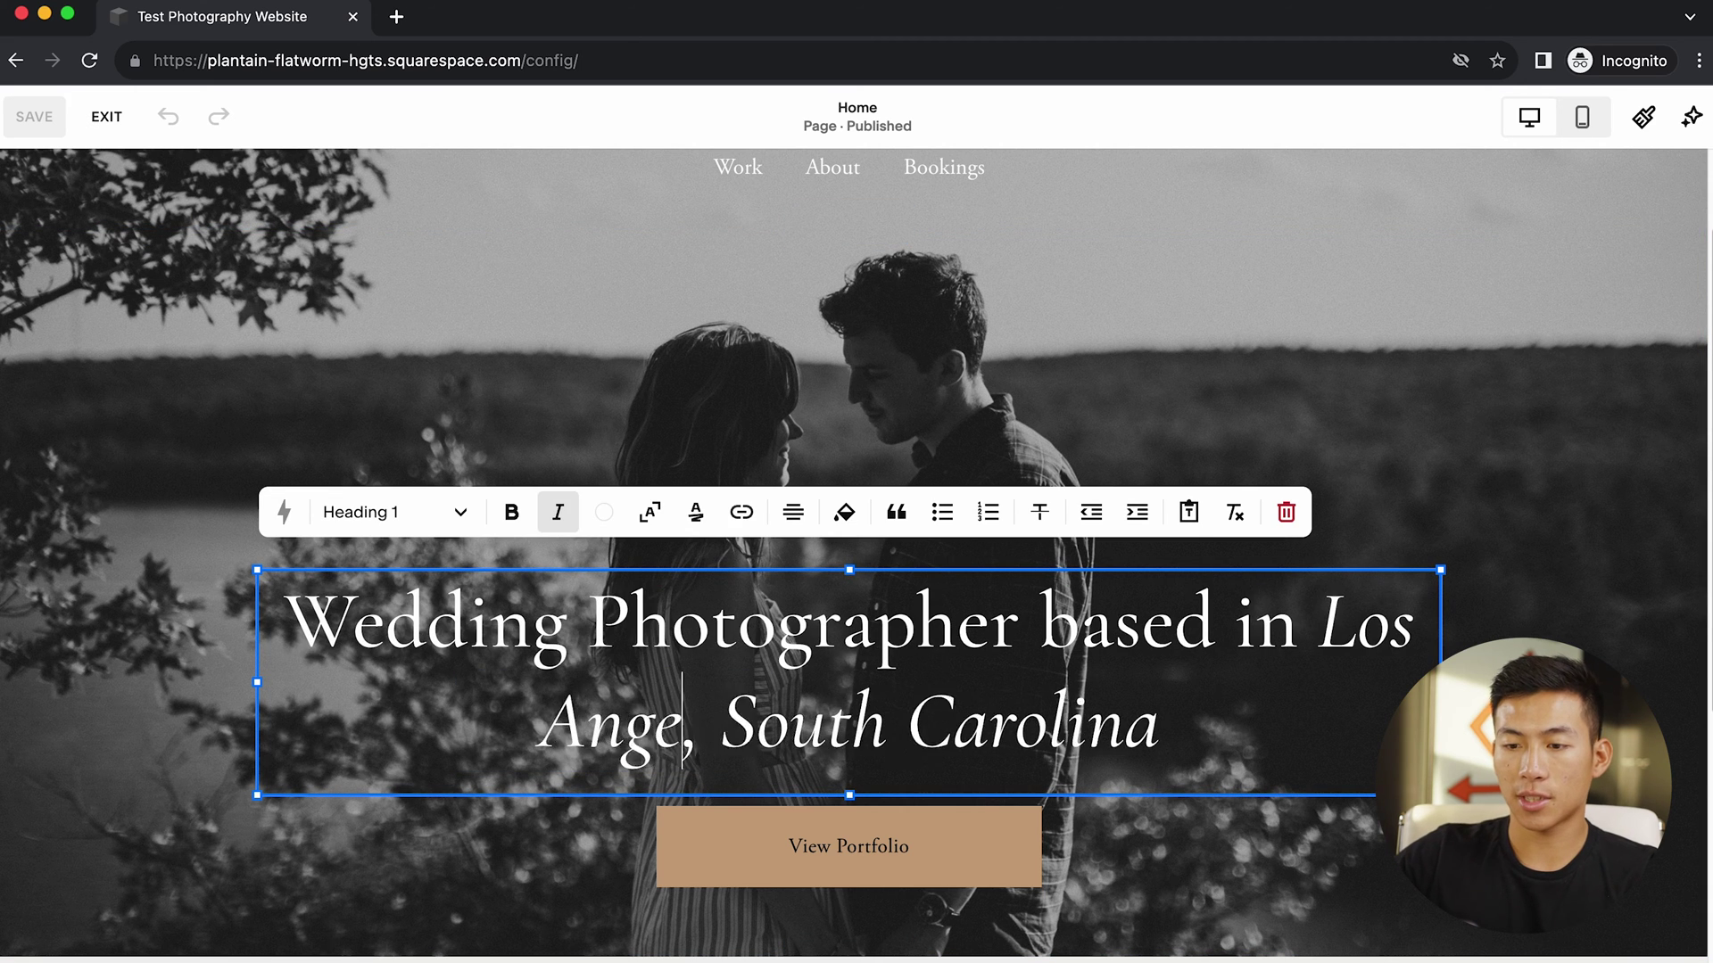
{"action": "key", "text": "shift+alt+Left"}
{"action": "key", "text": "shift+alt+Left"}
{"action": "type", "text": "California"}
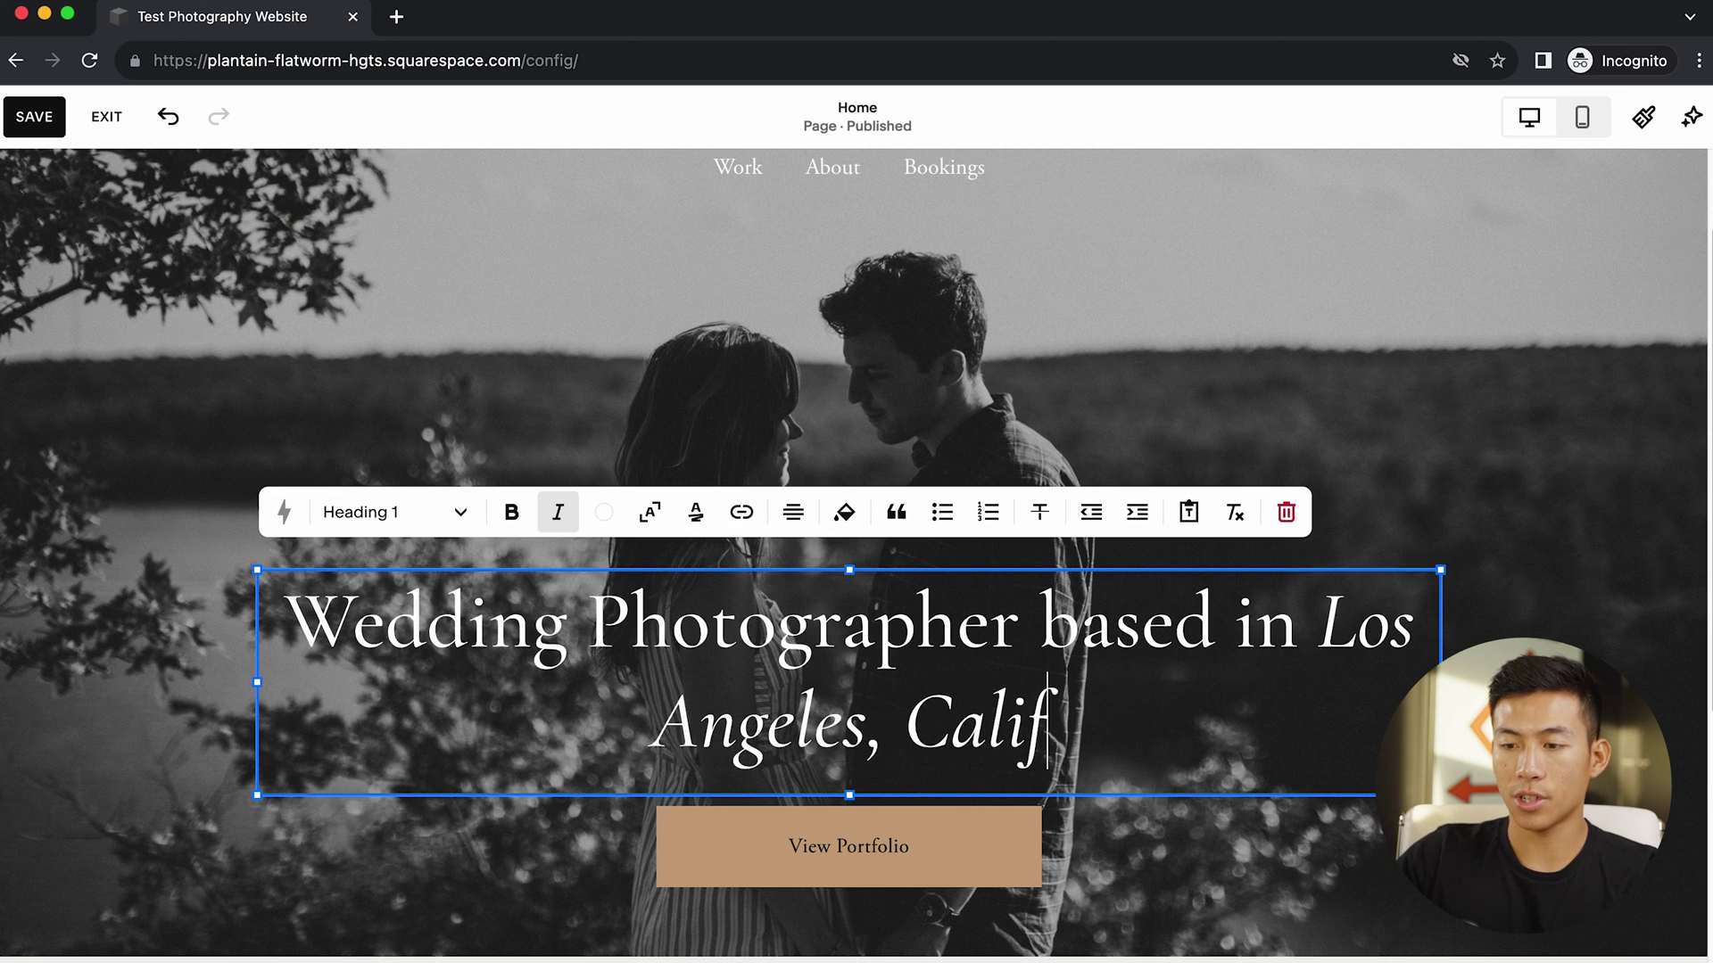
{"action": "left_click", "coordinate": [866, 356]}
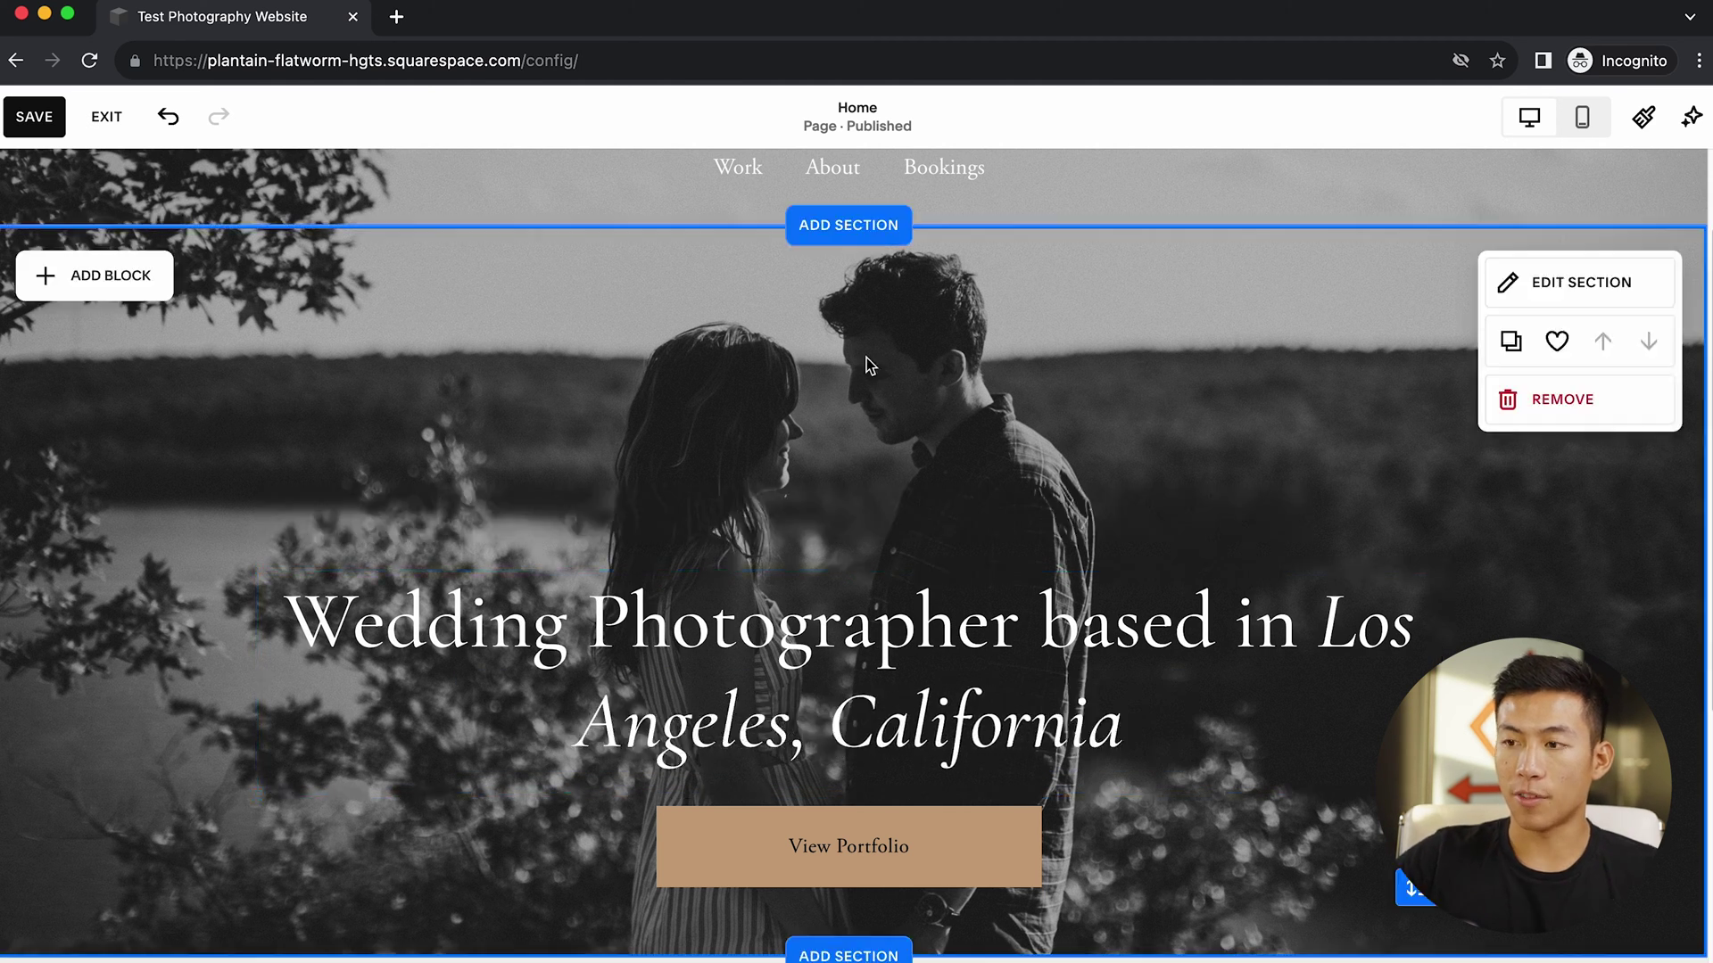
Review the hero section's background image and colour settings
{"action": "left_click", "coordinate": [1553, 282]}
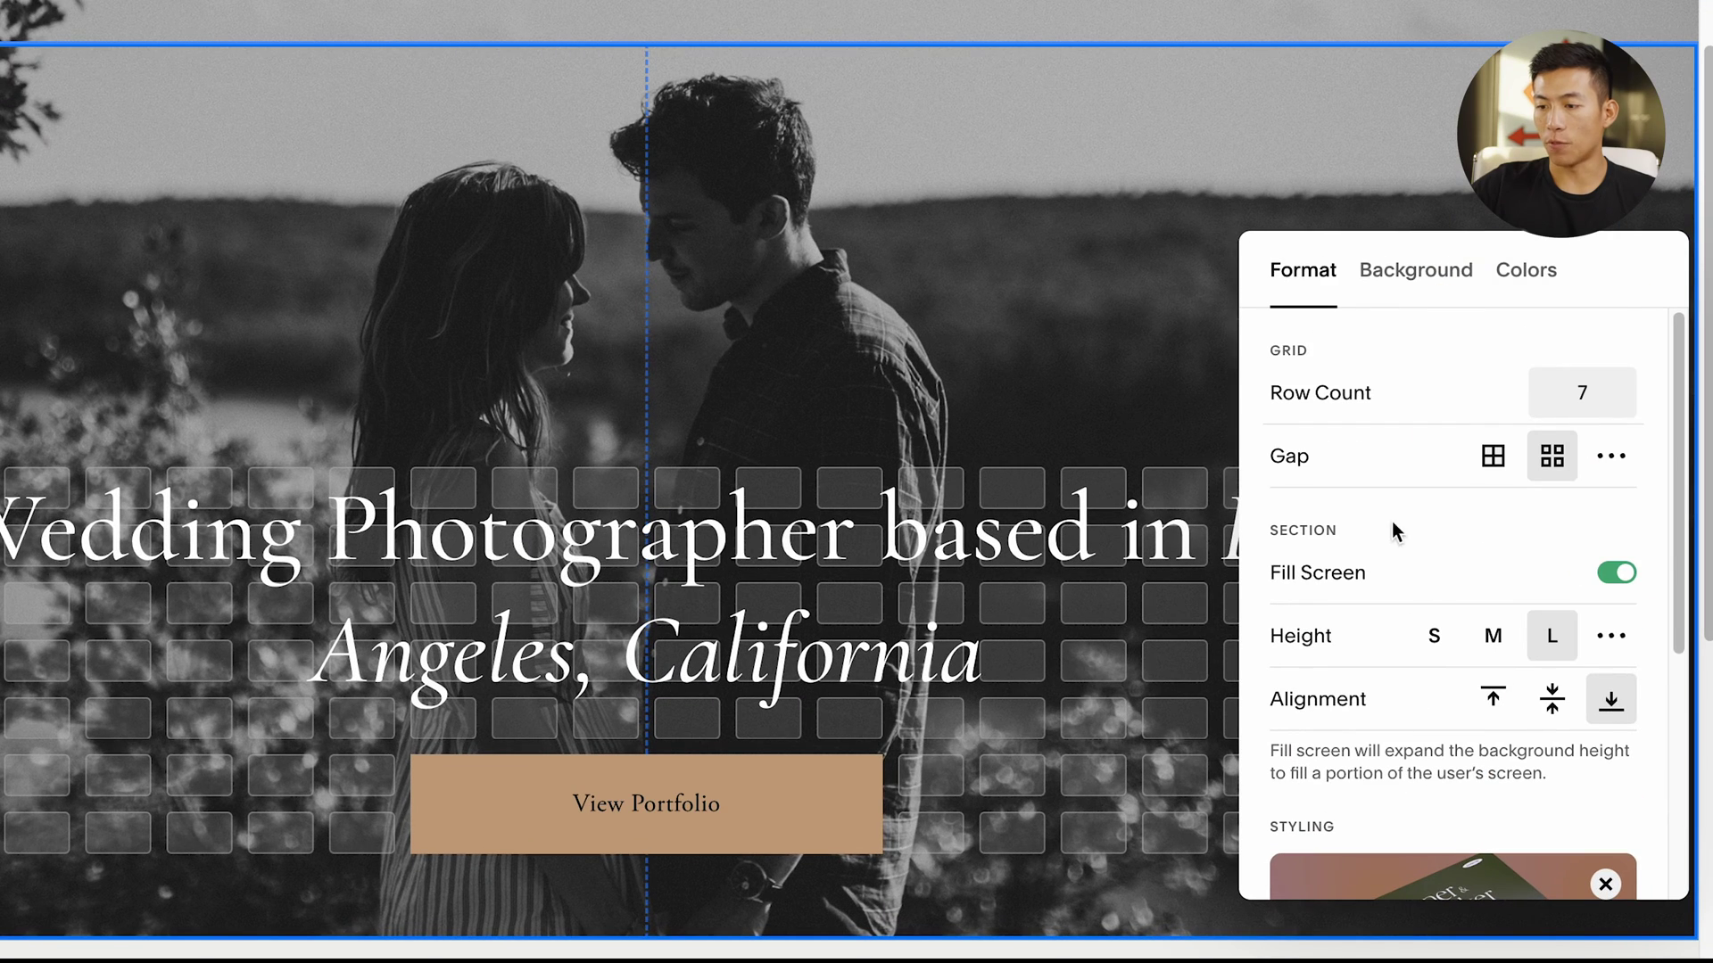
{"action": "scroll", "coordinate": [1387, 504], "scroll_direction": "down", "scroll_amount": 6}
{"action": "scroll", "coordinate": [1400, 513], "scroll_direction": "up", "scroll_amount": 6}
{"action": "left_click", "coordinate": [1415, 272]}
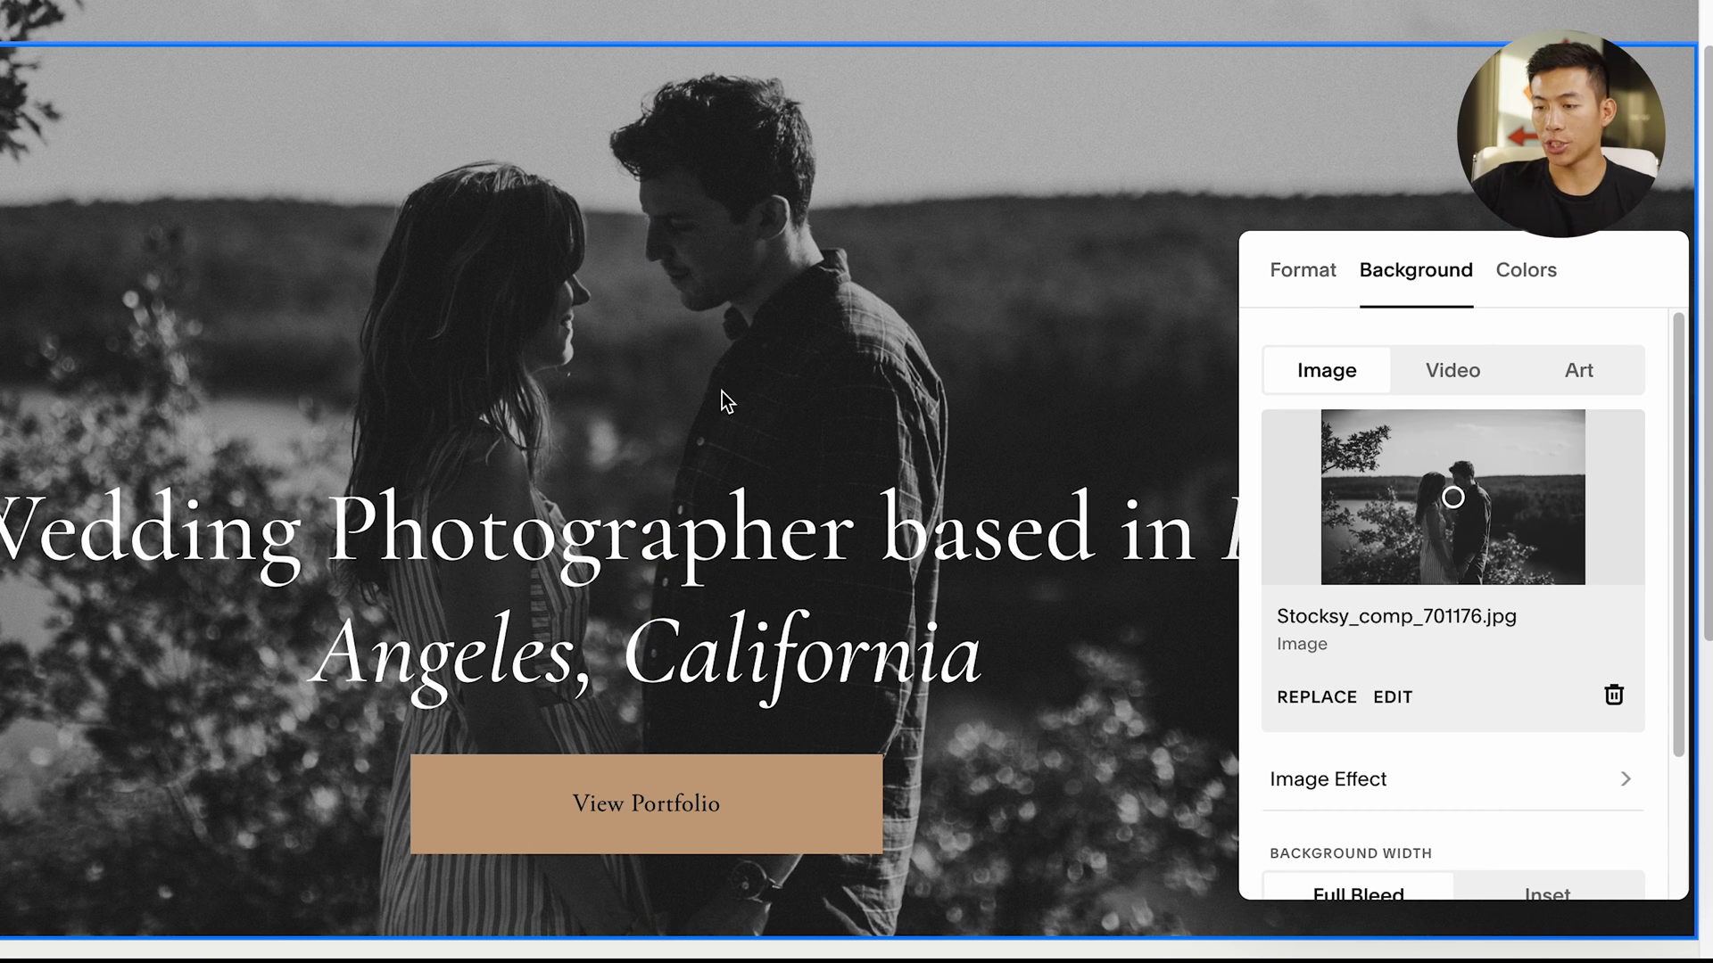
{"action": "left_click", "coordinate": [1519, 284]}
{"action": "scroll", "coordinate": [1423, 611], "scroll_direction": "down", "scroll_amount": 1}
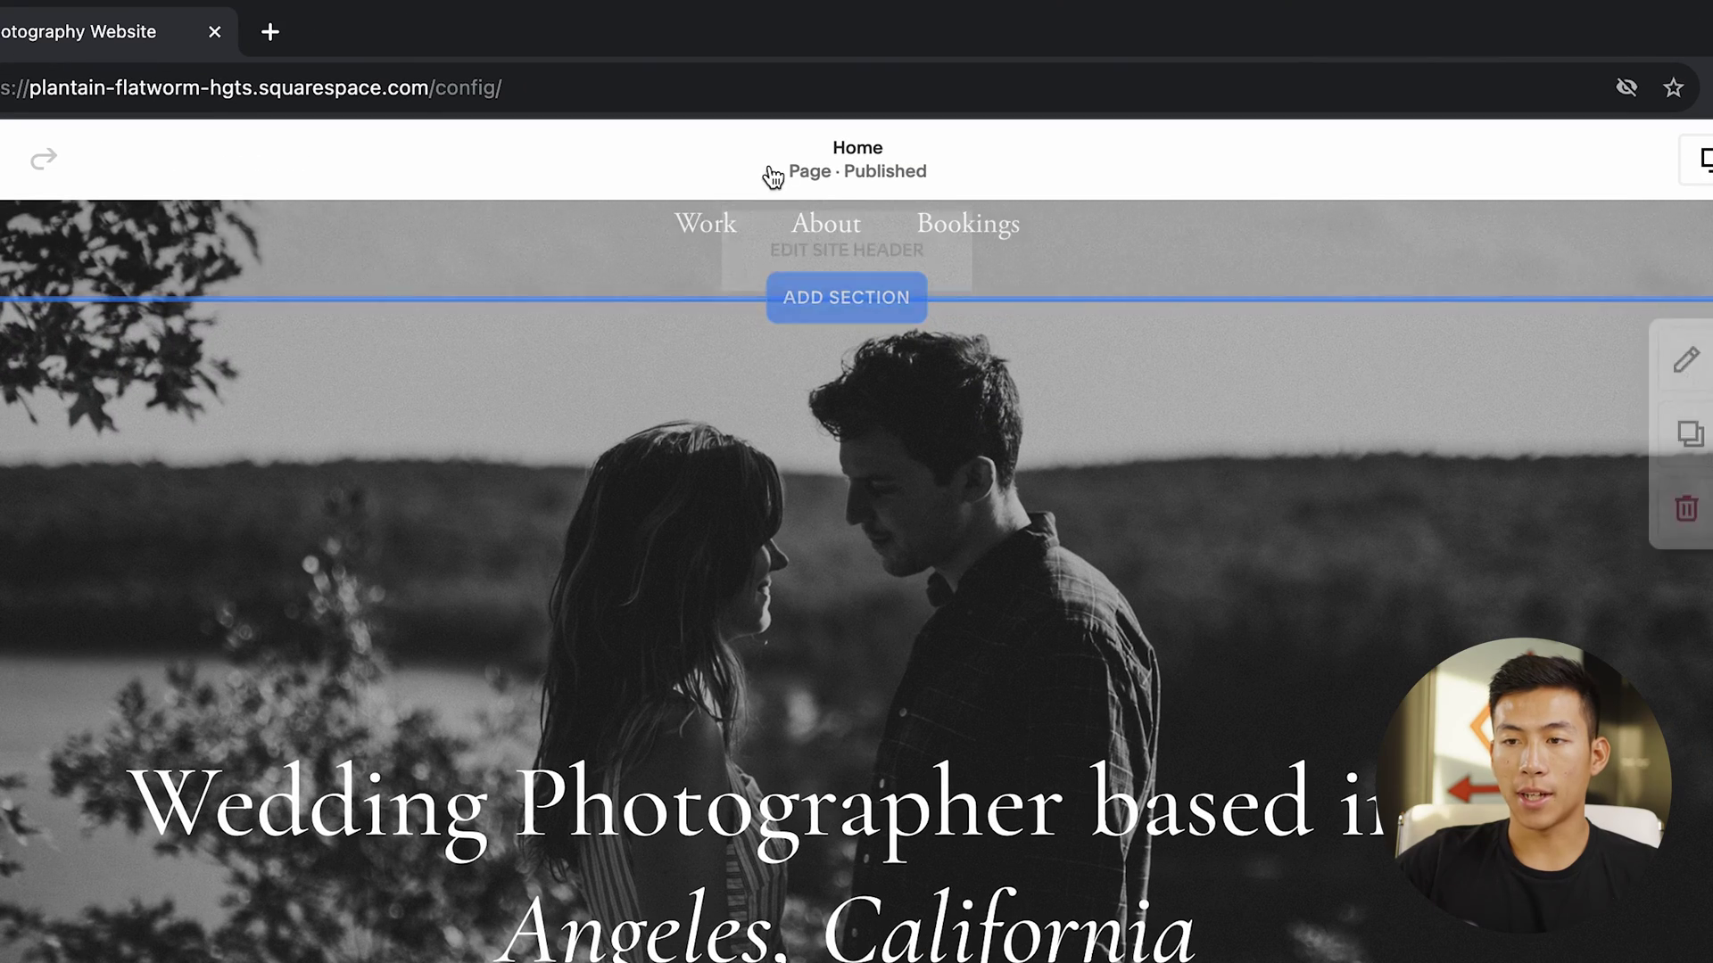
View the global site header settings, glance at the footer, and return to the hero
{"action": "mouse_move", "coordinate": [801, 212]}
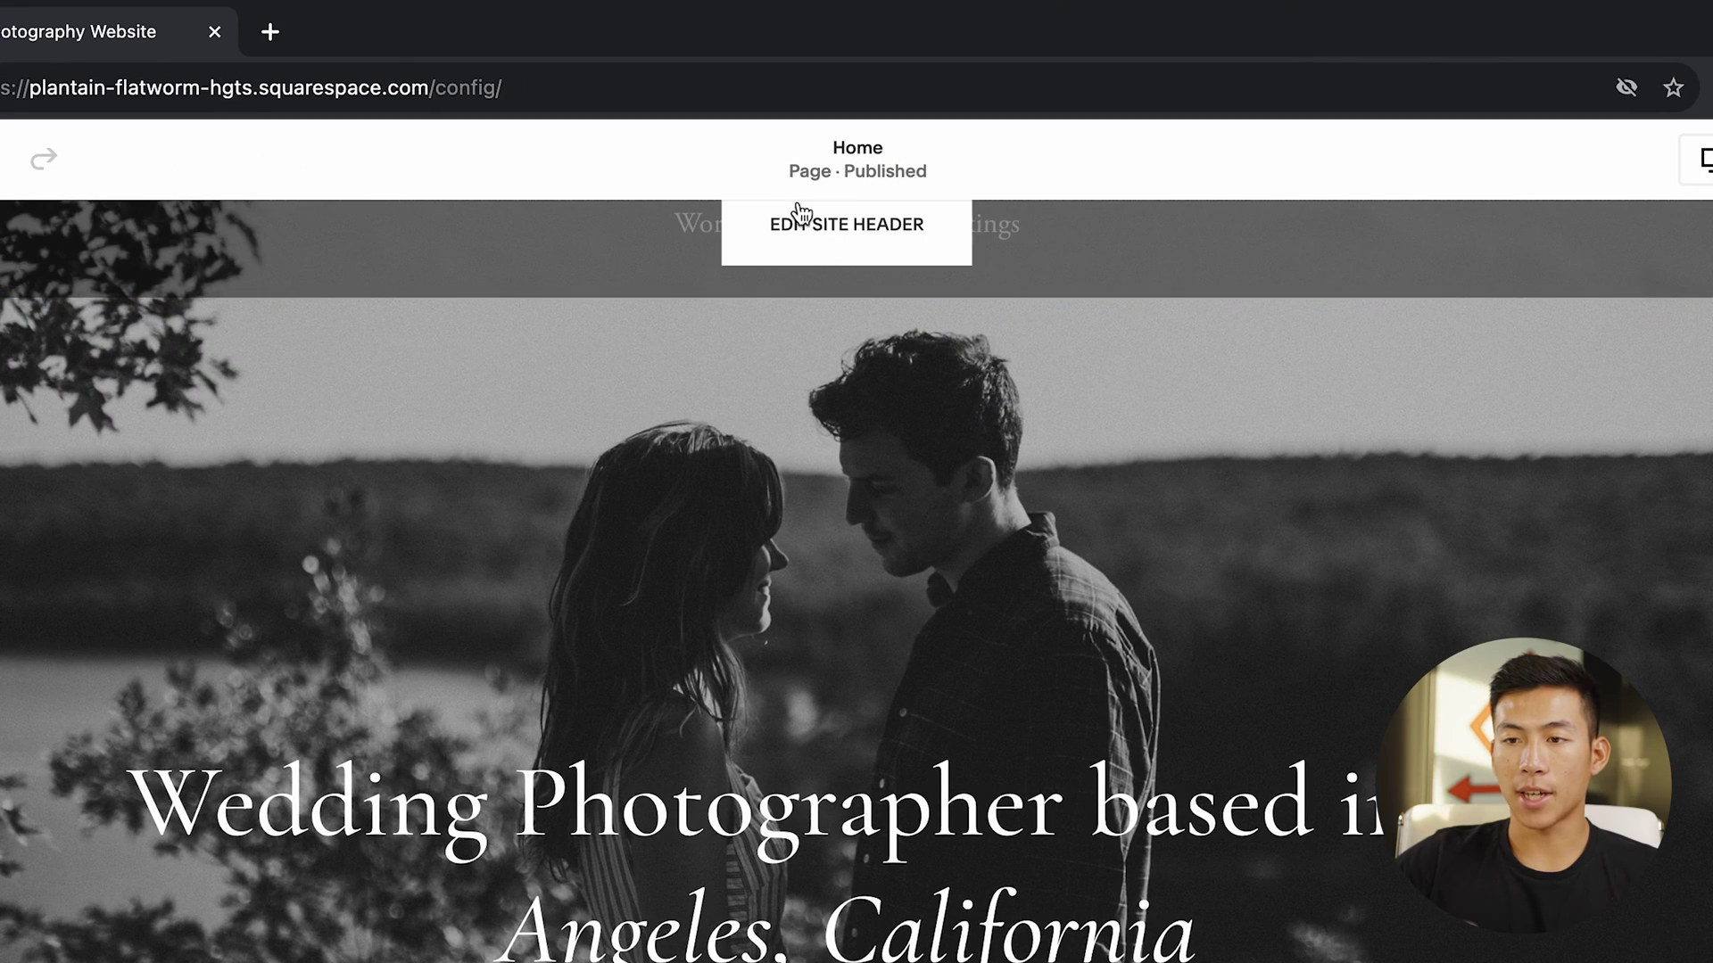
{"action": "left_click", "coordinate": [838, 250]}
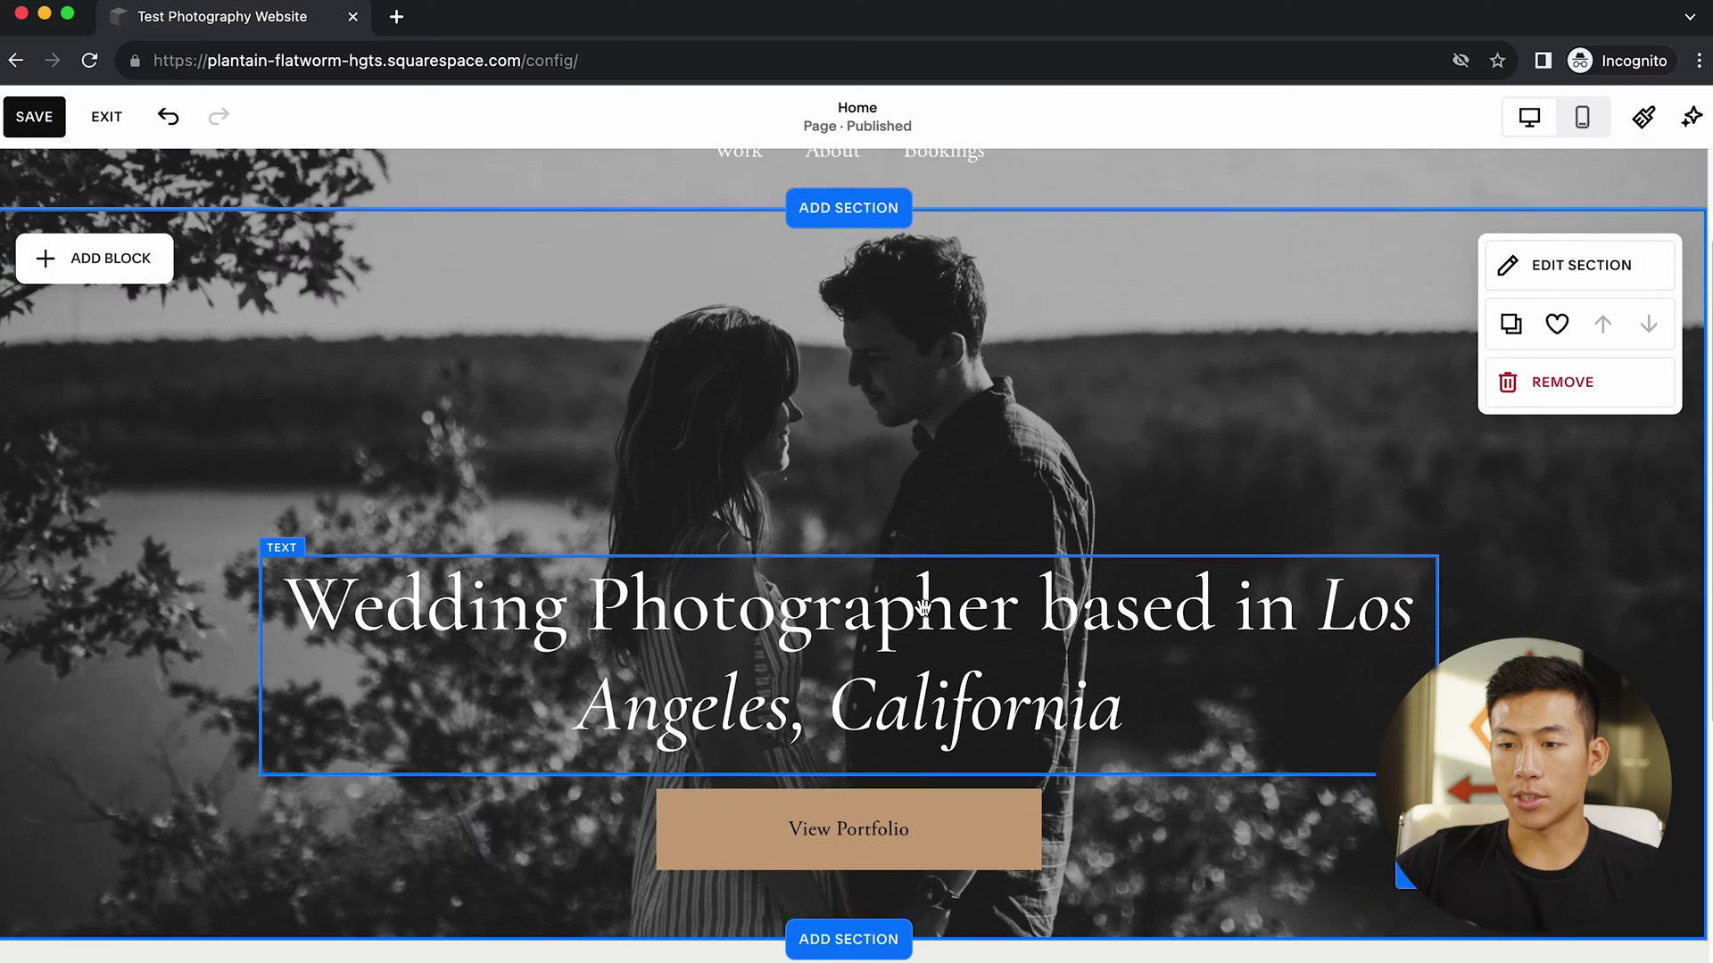
{"action": "scroll", "coordinate": [925, 616], "scroll_direction": "down", "scroll_amount": 5}
{"action": "mouse_move", "coordinate": [925, 616]}
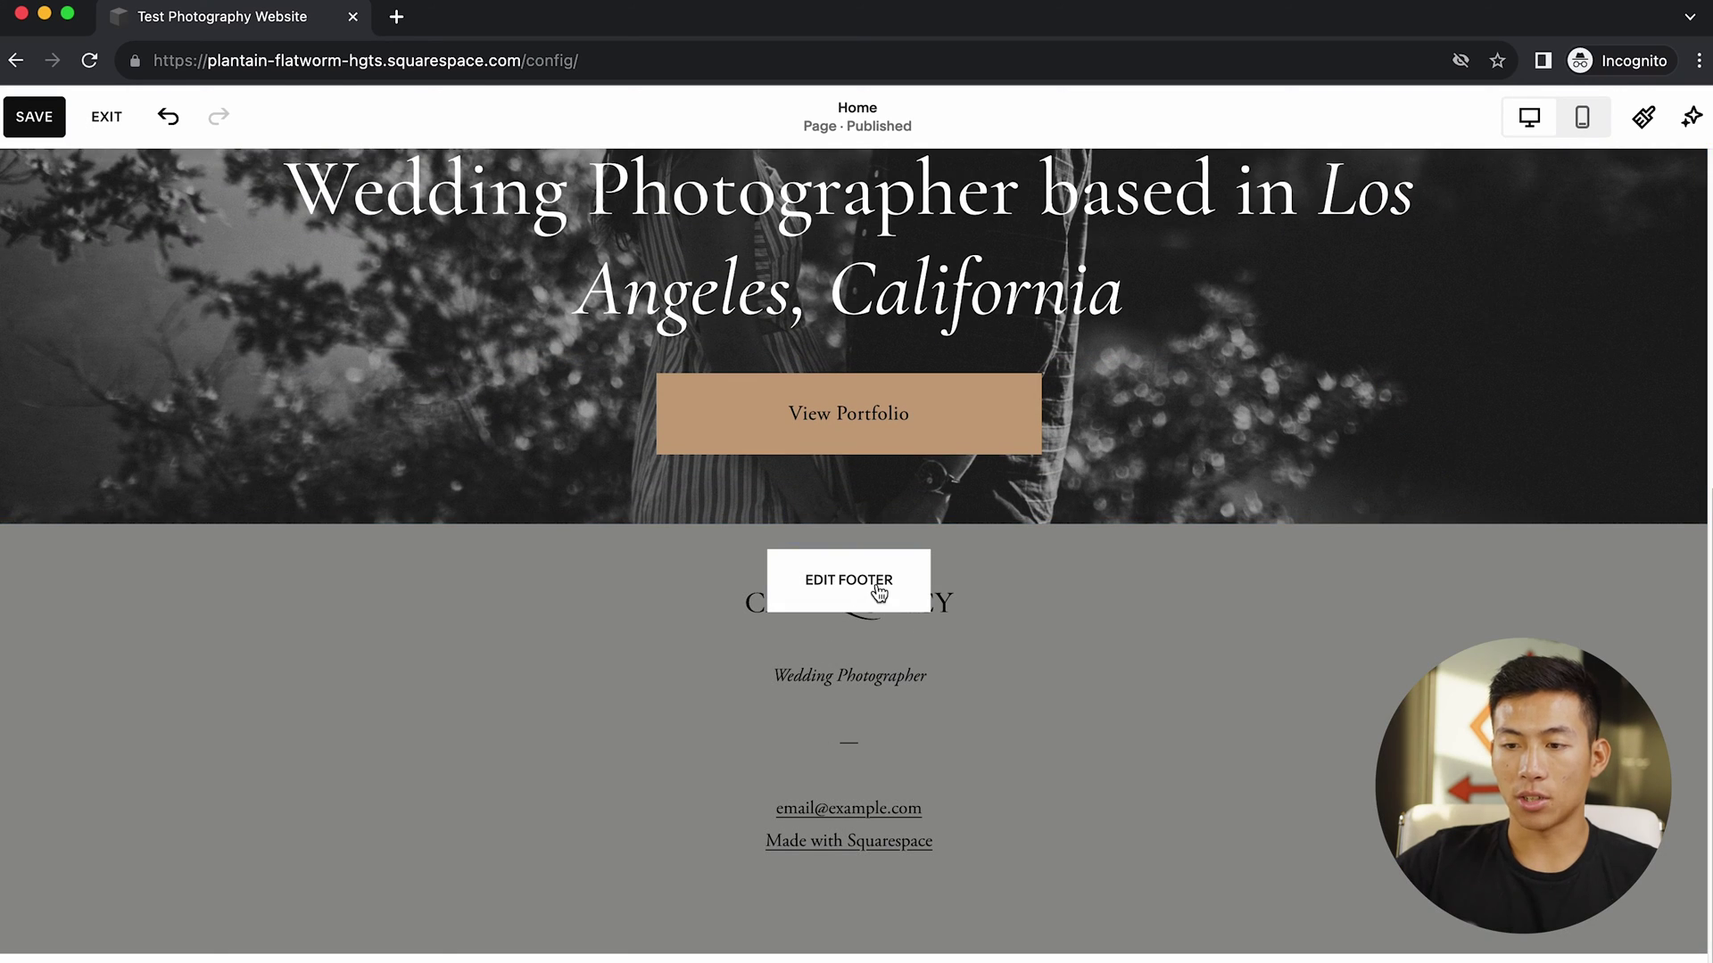
{"action": "scroll", "coordinate": [836, 649], "scroll_direction": "up", "scroll_amount": 5}
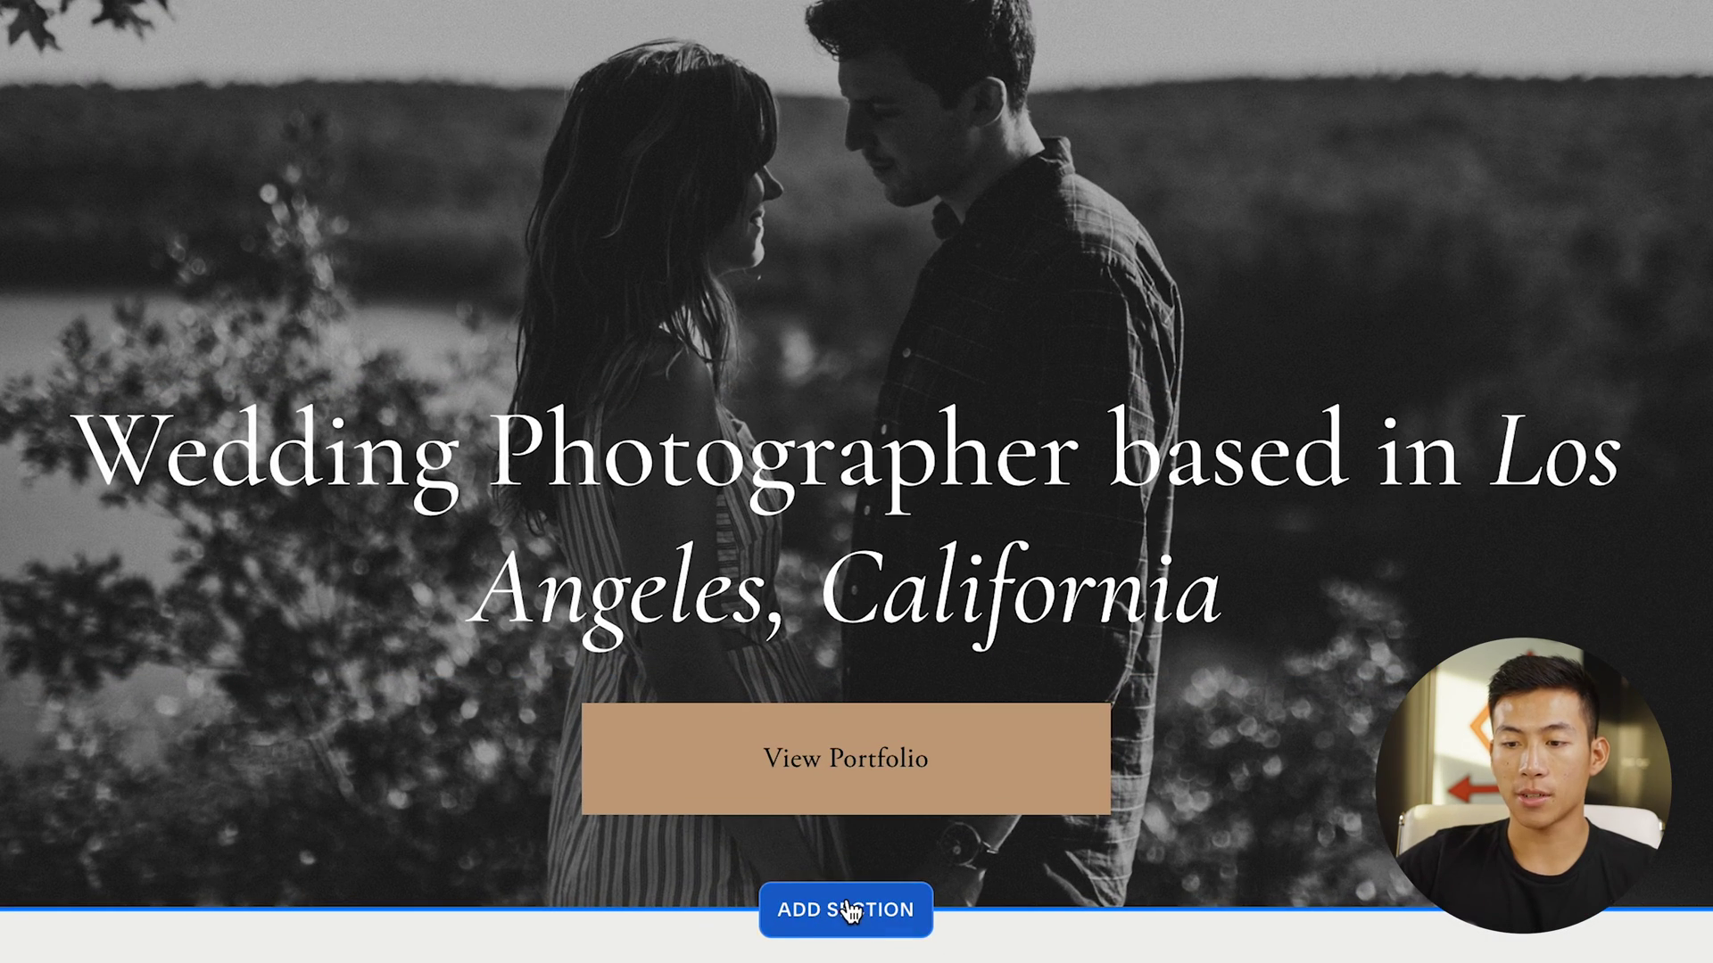
Add an Our Services accordion section below the hero, then delete it
{"action": "left_click", "coordinate": [850, 910]}
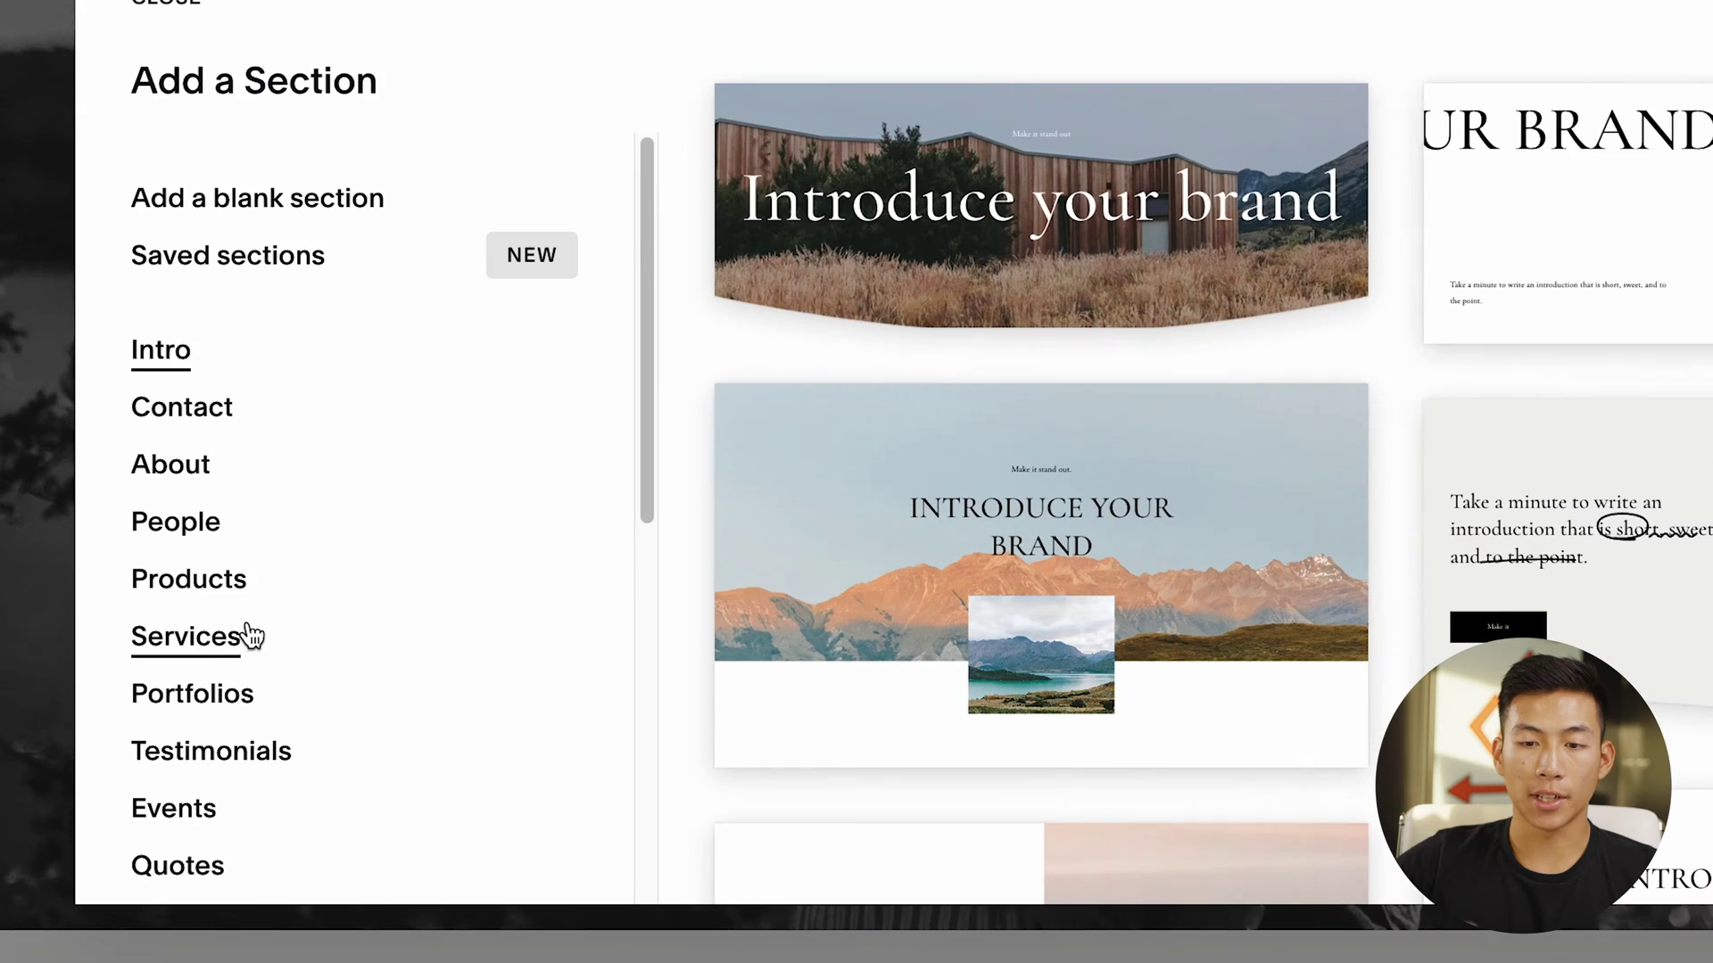
{"action": "left_click", "coordinate": [258, 718]}
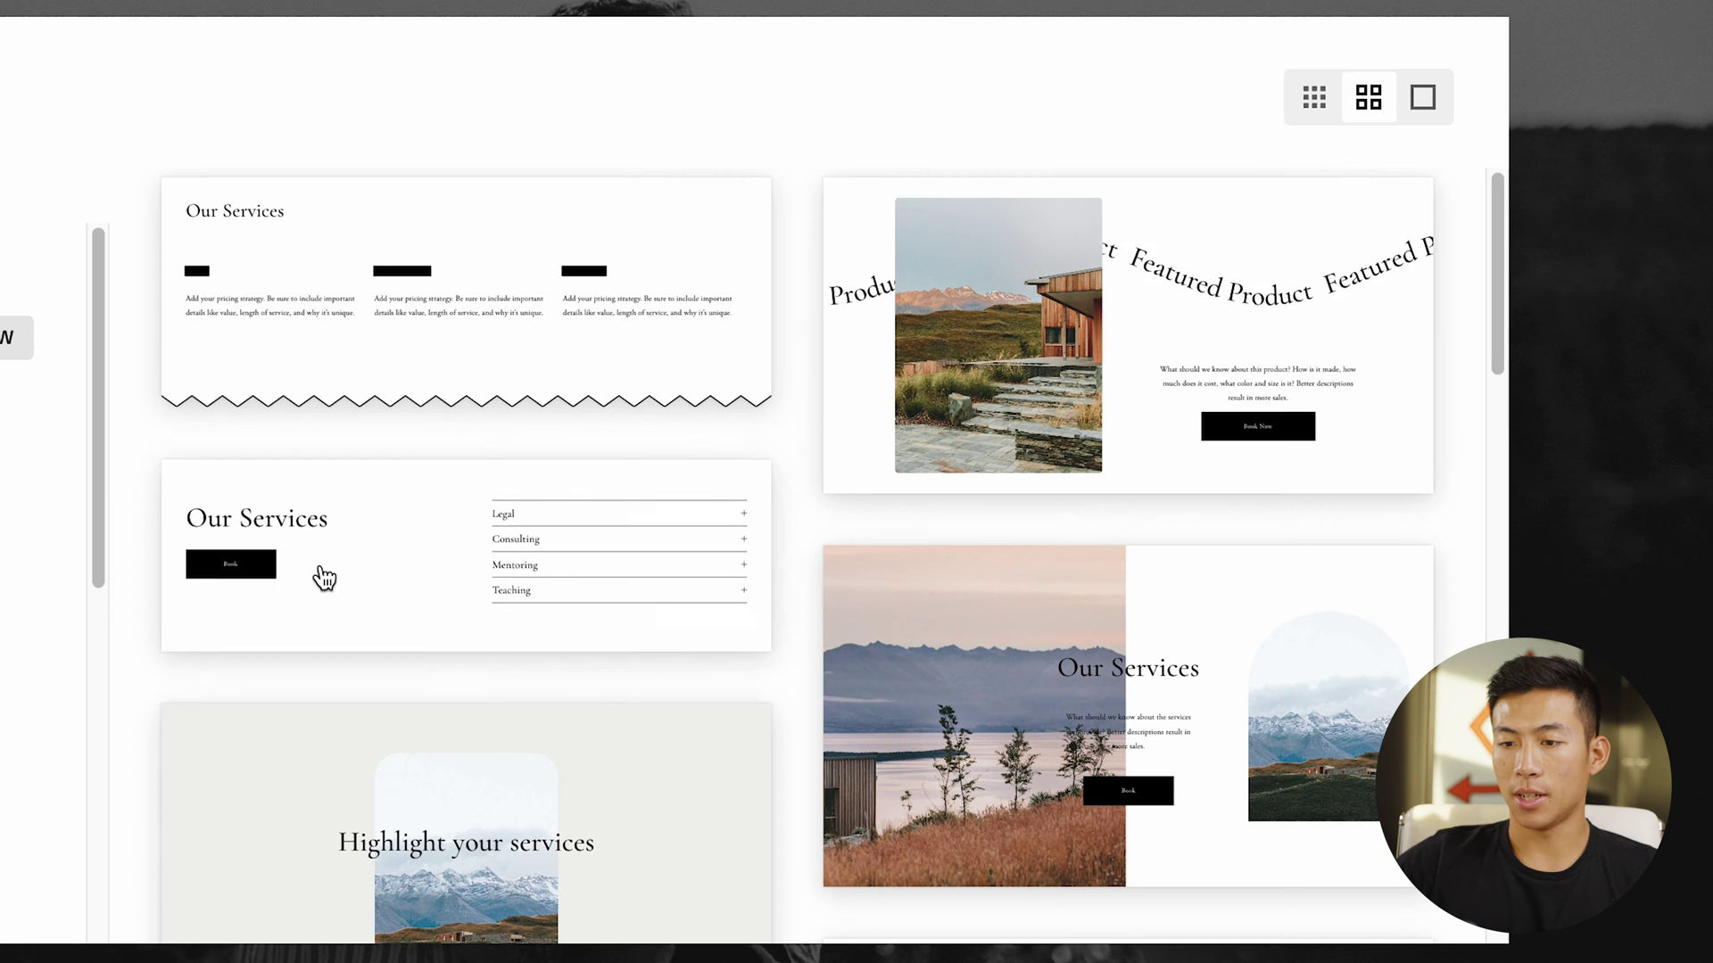
{"action": "scroll", "coordinate": [801, 607], "scroll_direction": "down", "scroll_amount": 5}
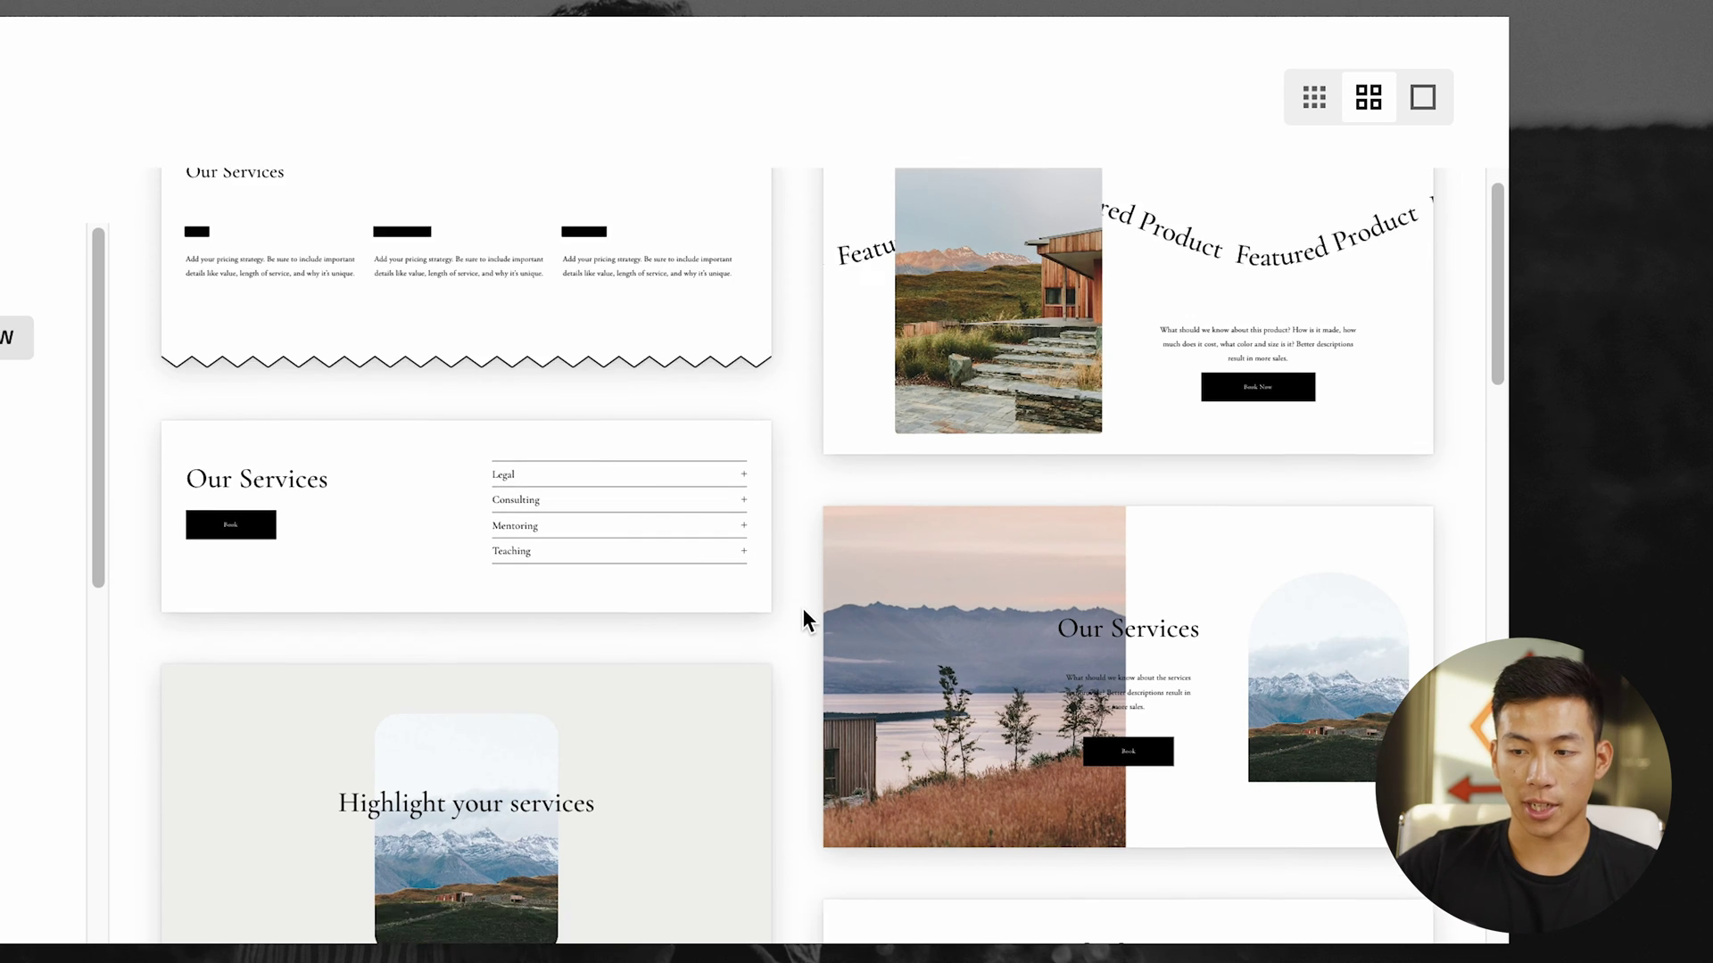
{"action": "scroll", "coordinate": [801, 608], "scroll_direction": "up", "scroll_amount": 5}
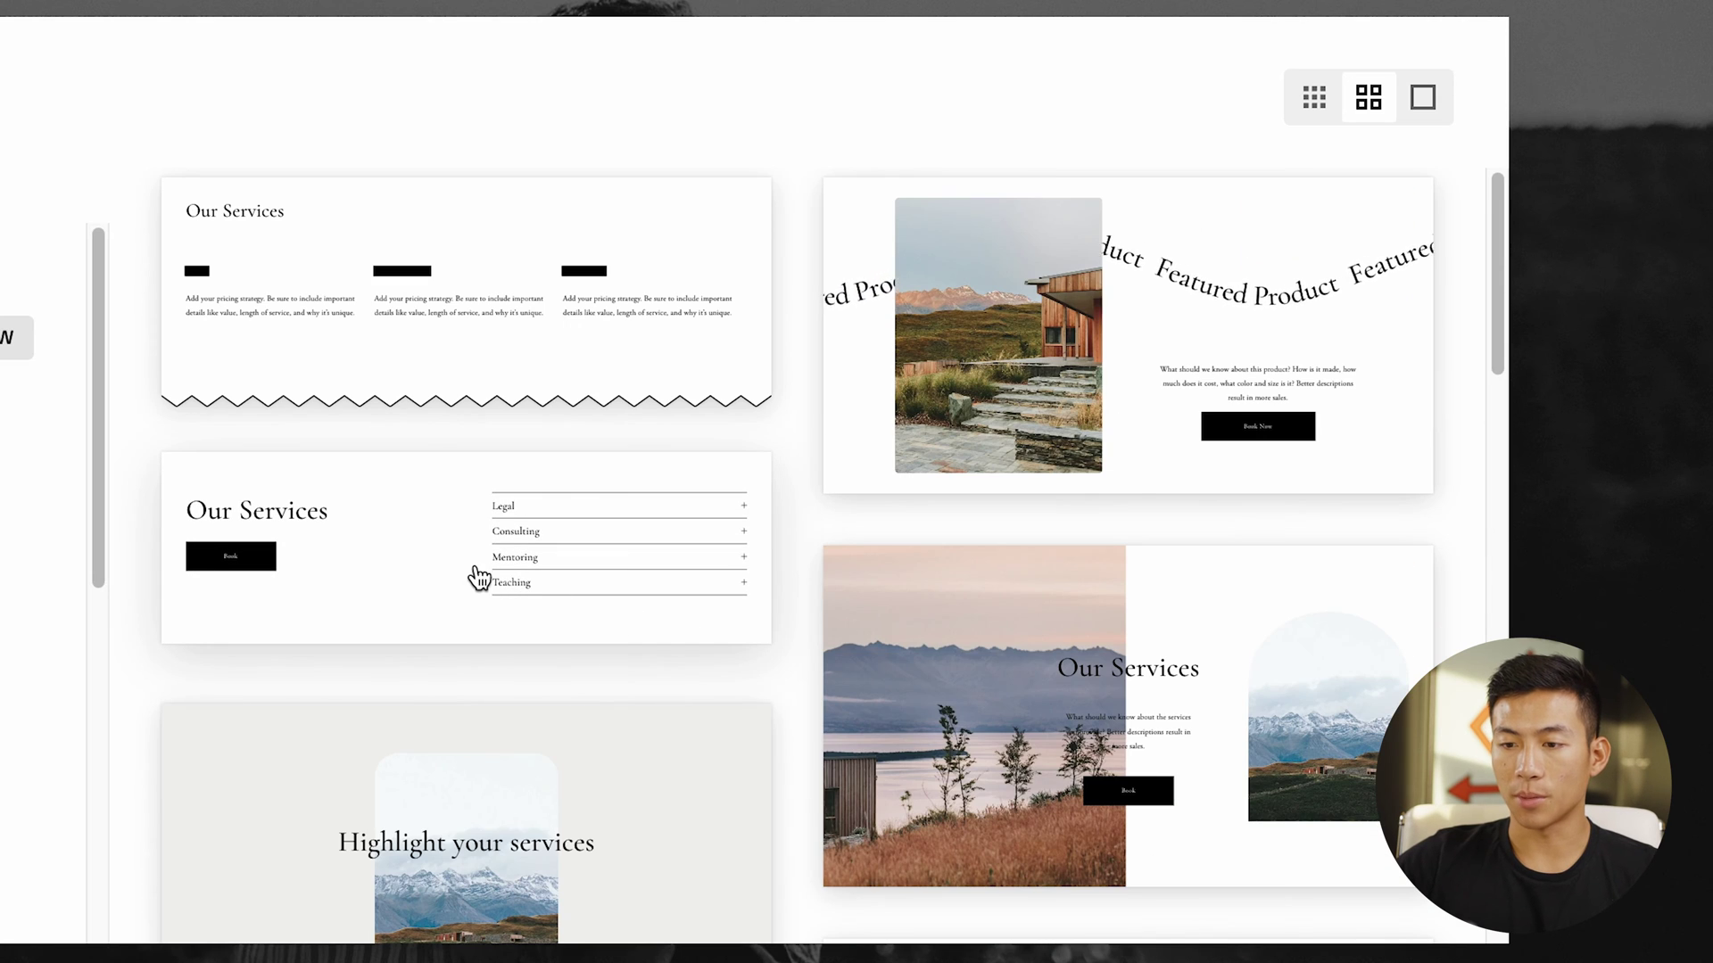
{"action": "left_click", "coordinate": [477, 585]}
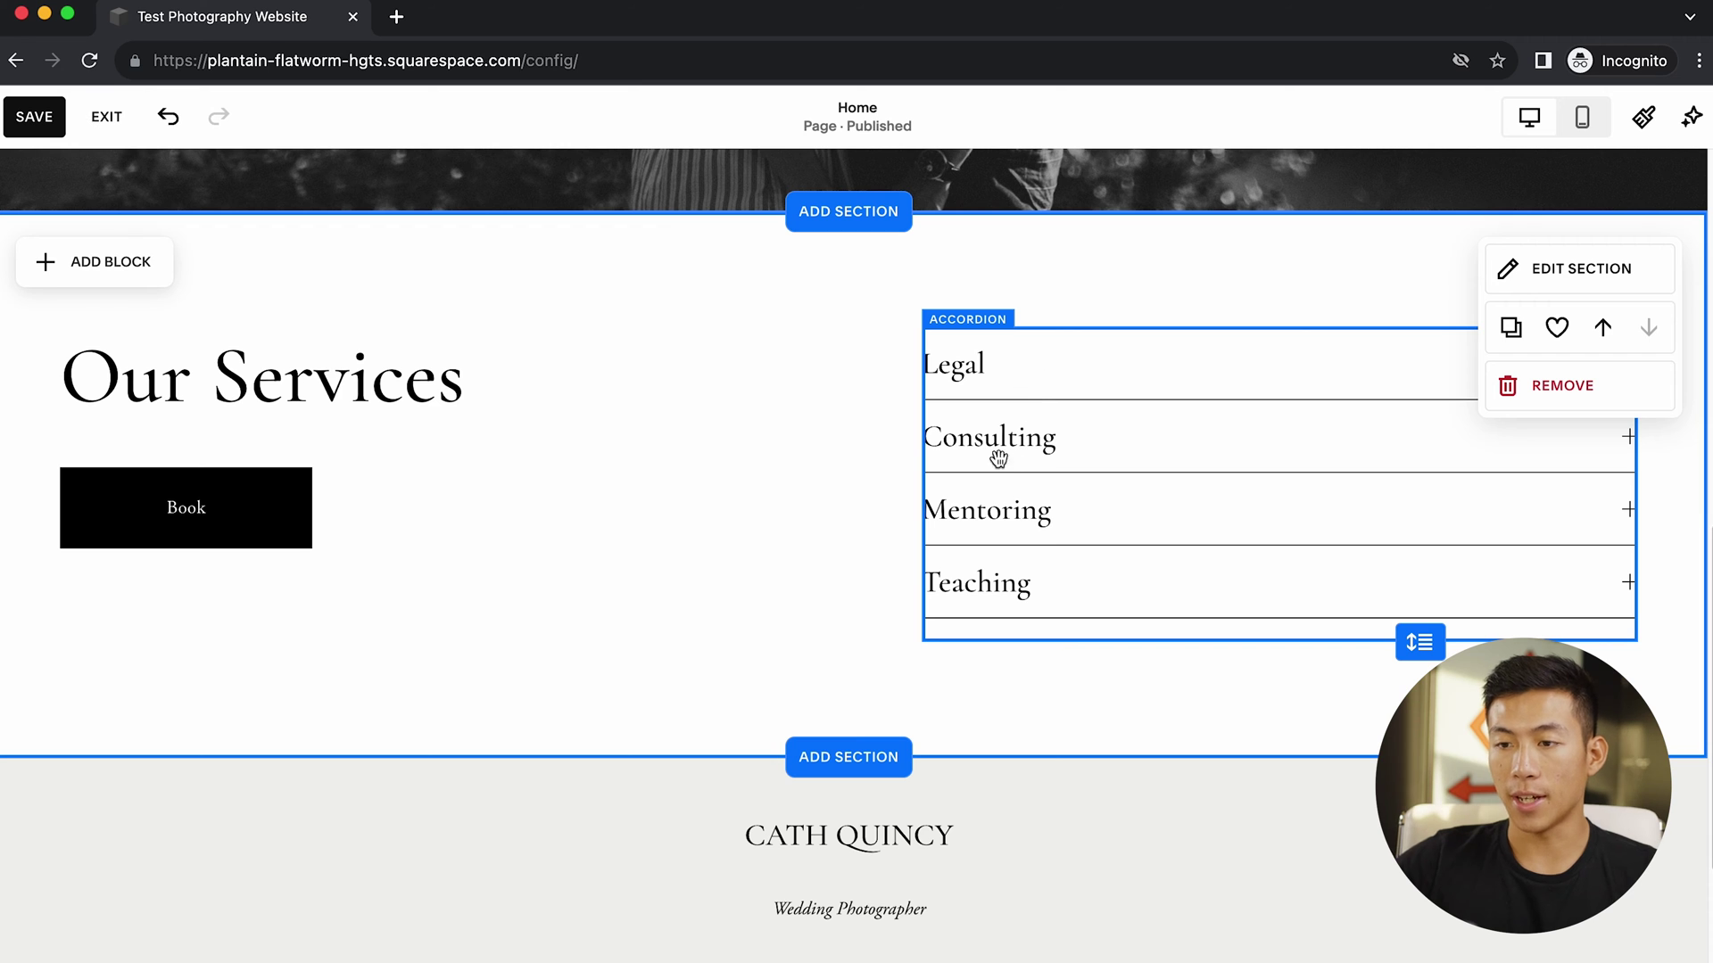
{"action": "left_click", "coordinate": [1552, 386]}
{"action": "left_click", "coordinate": [981, 585]}
Add a Portfolios image-carousel section to the homepage
{"action": "left_click", "coordinate": [848, 523]}
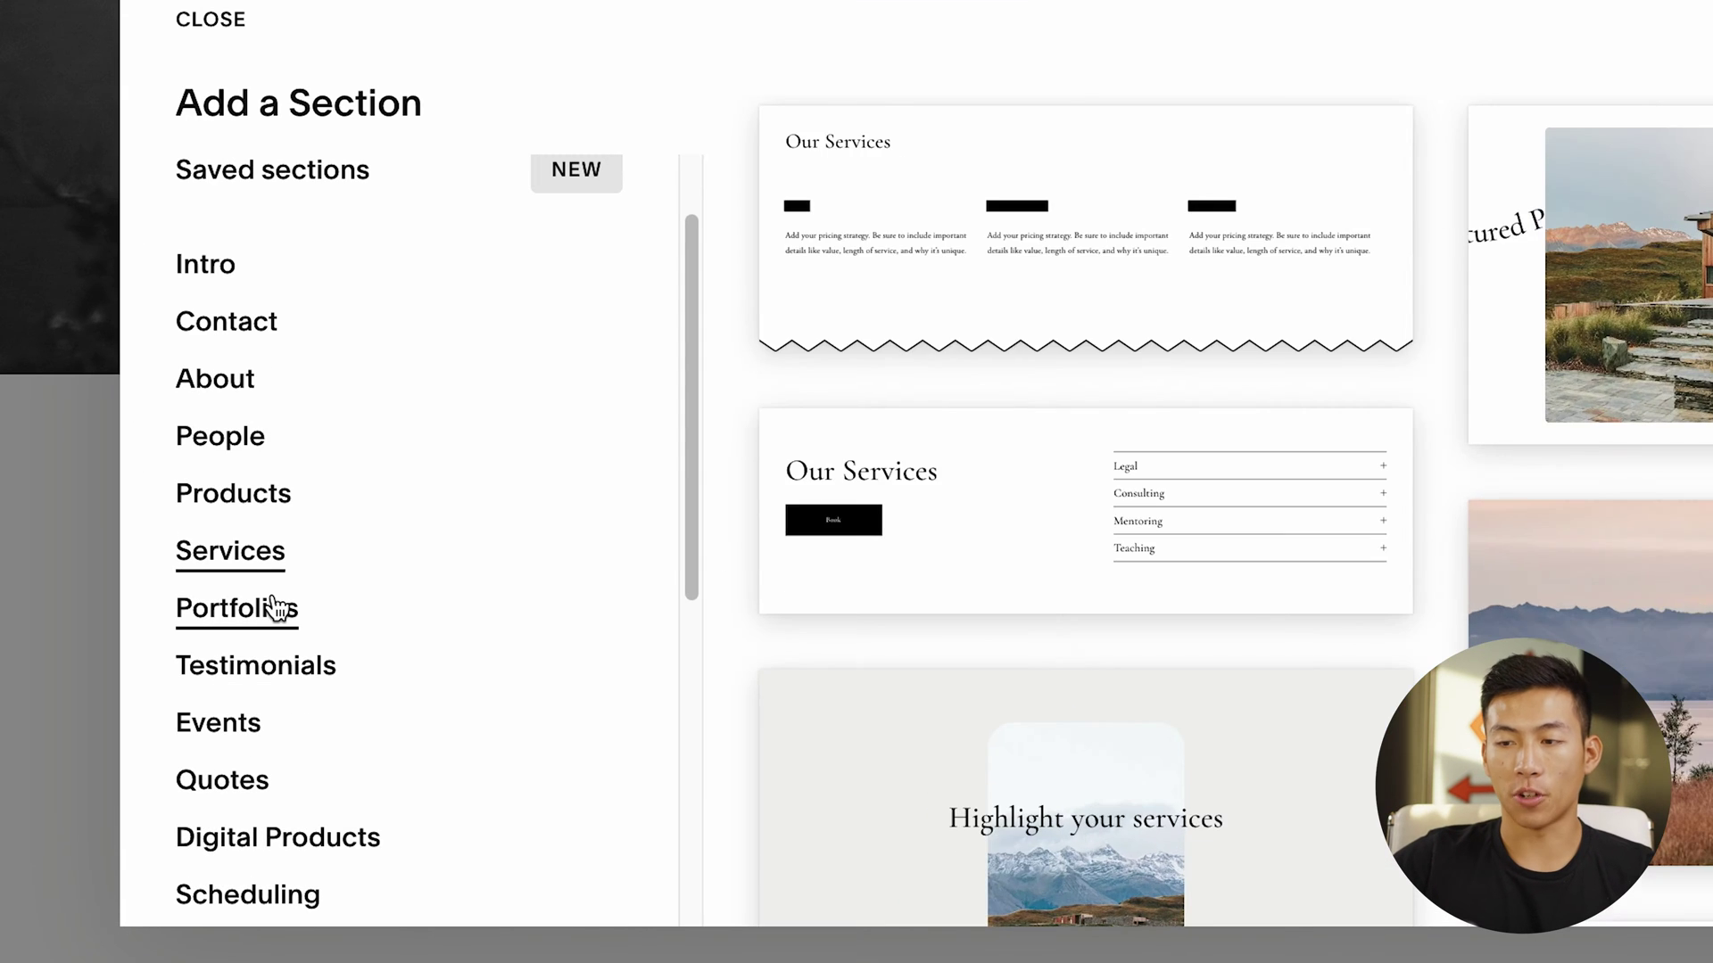
{"action": "left_click", "coordinate": [256, 683]}
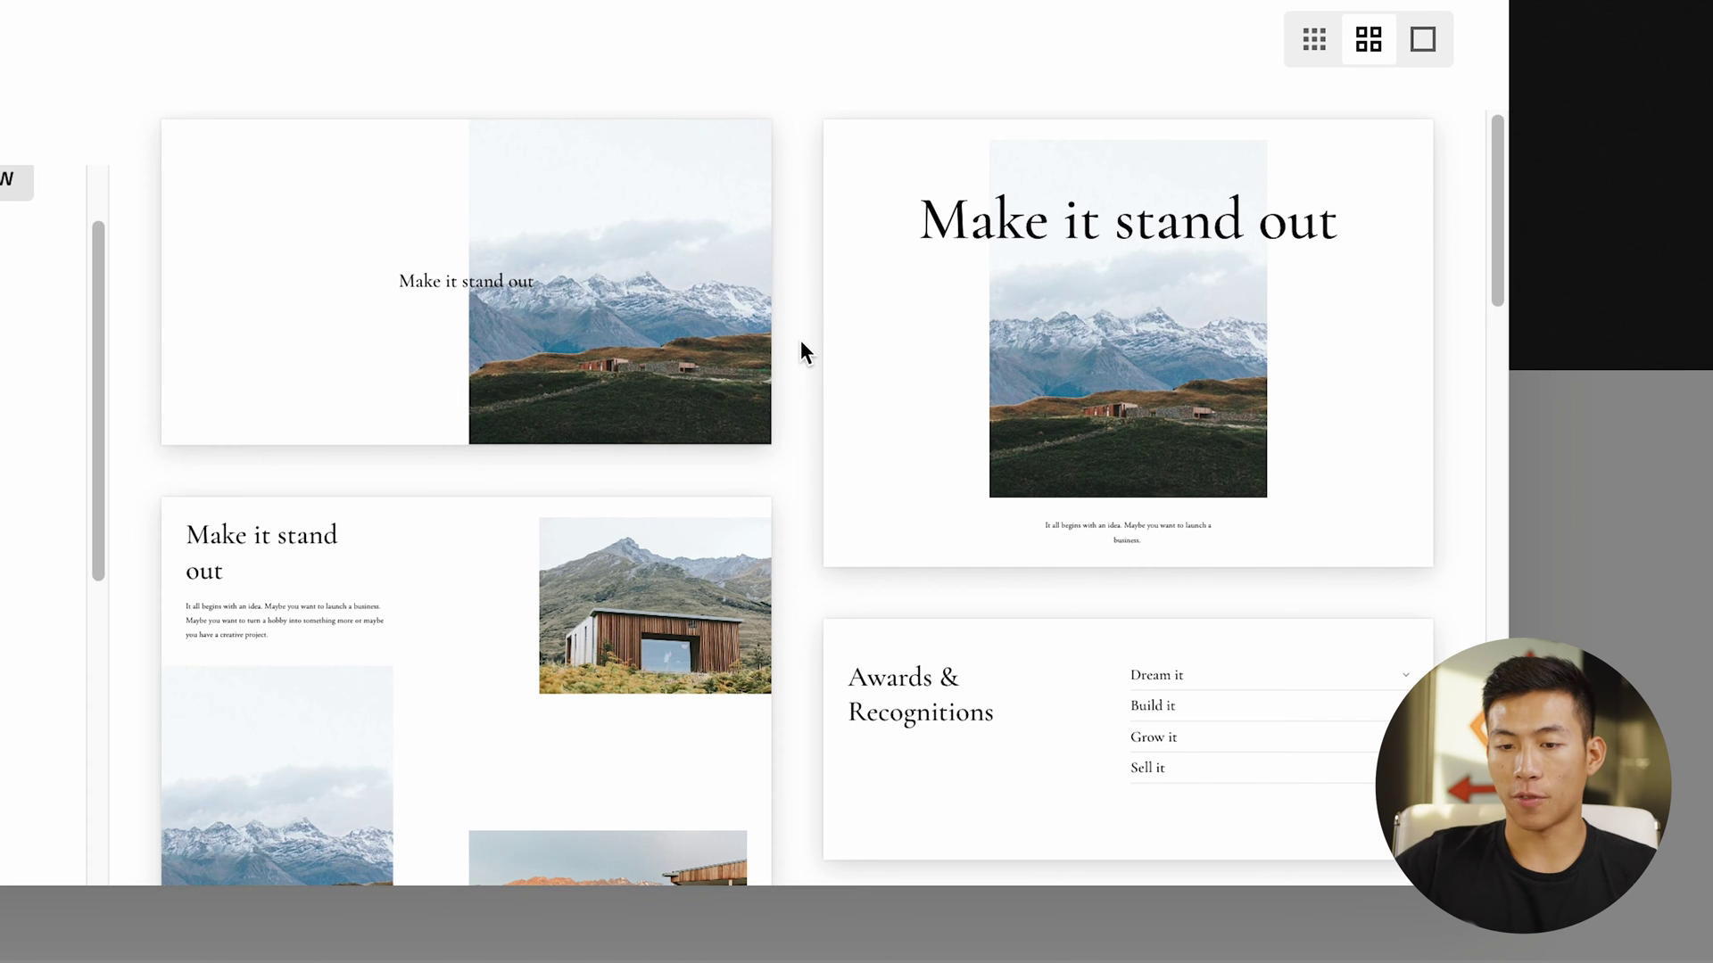
{"action": "scroll", "coordinate": [800, 340], "scroll_direction": "down", "scroll_amount": 10}
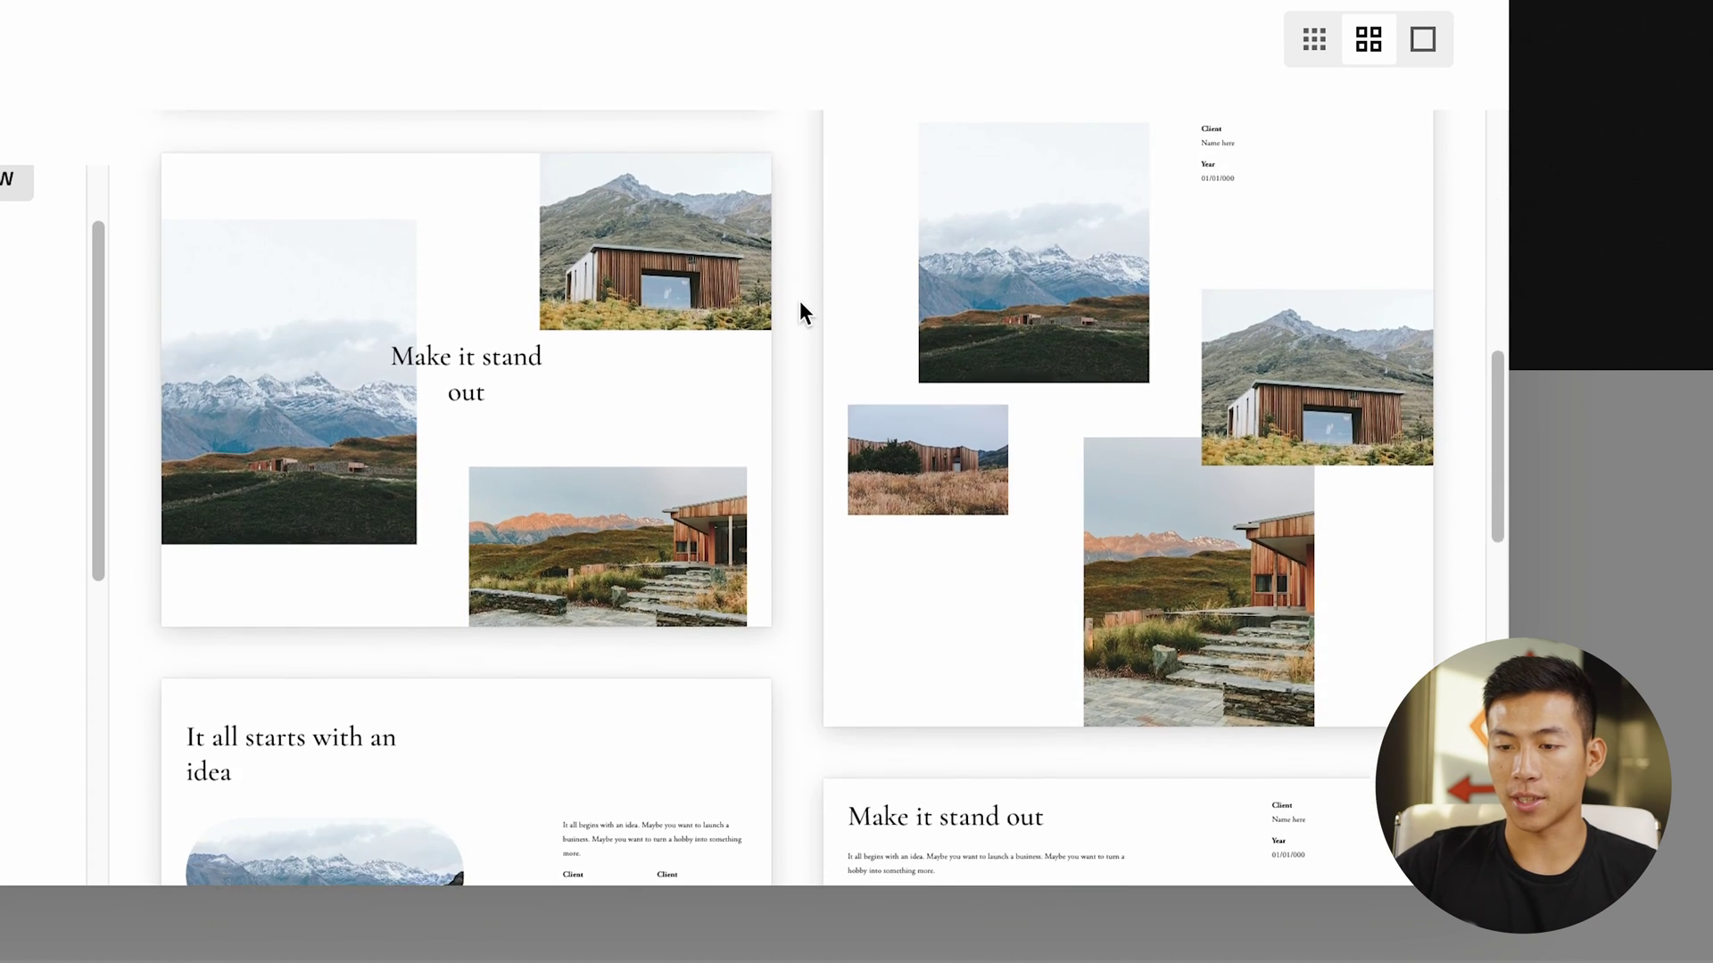
{"action": "scroll", "coordinate": [799, 301], "scroll_direction": "down", "scroll_amount": 10}
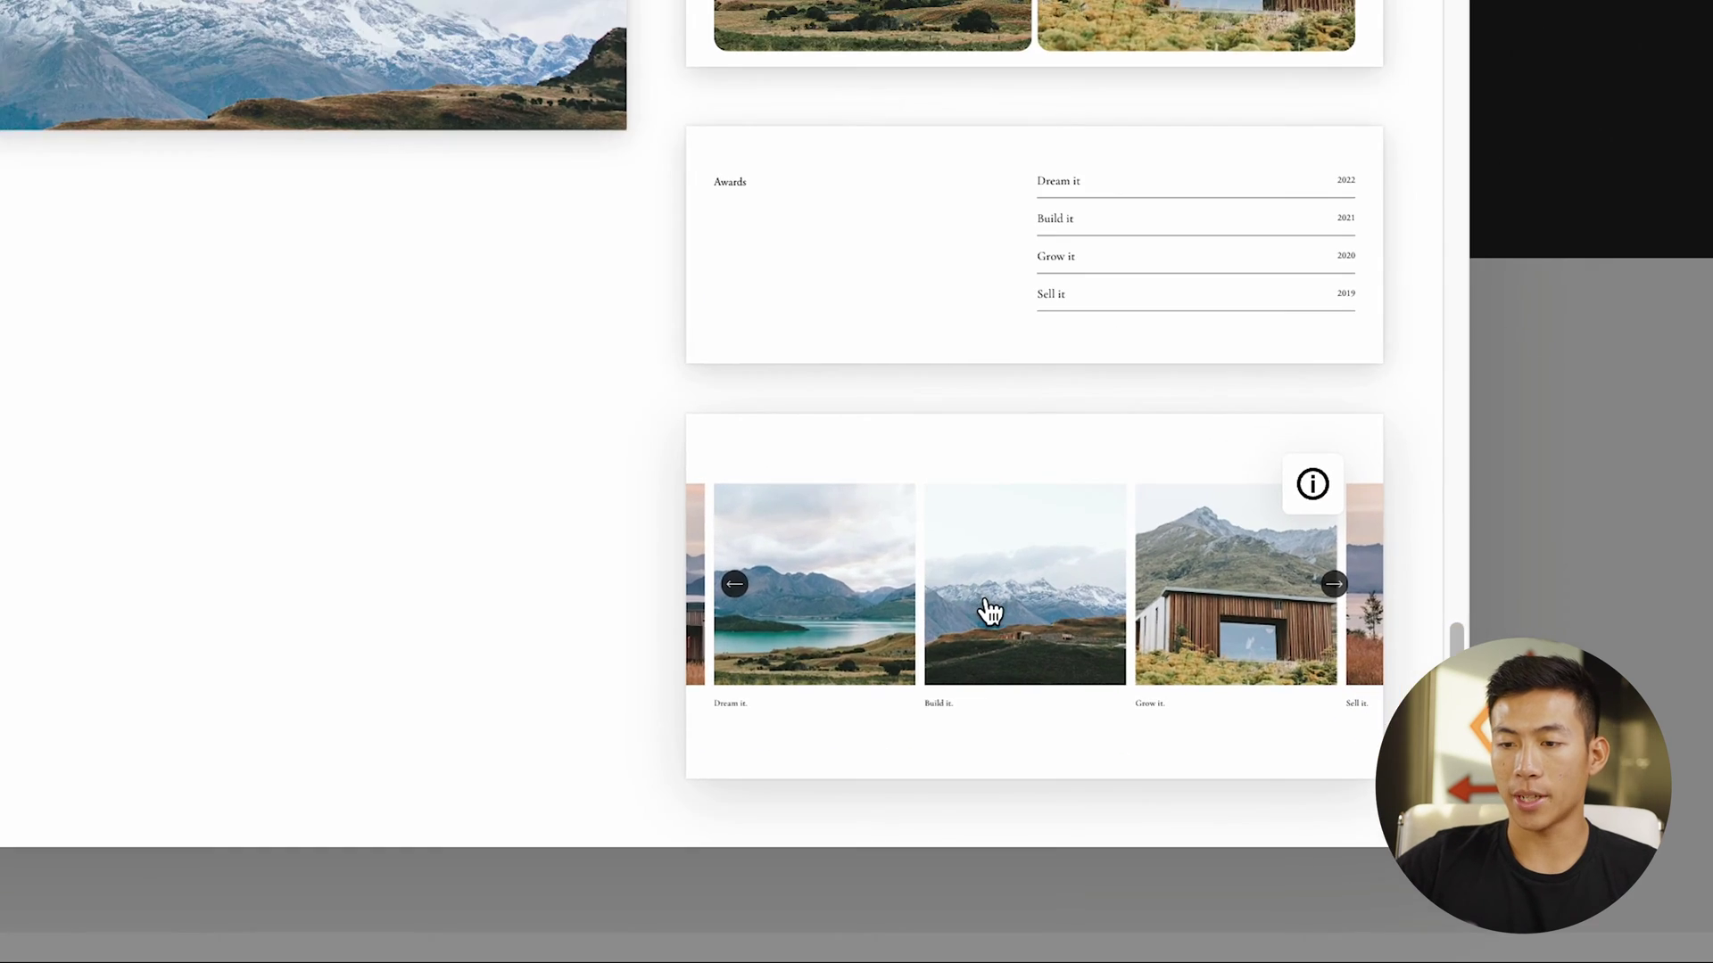
{"action": "left_click", "coordinate": [1084, 682]}
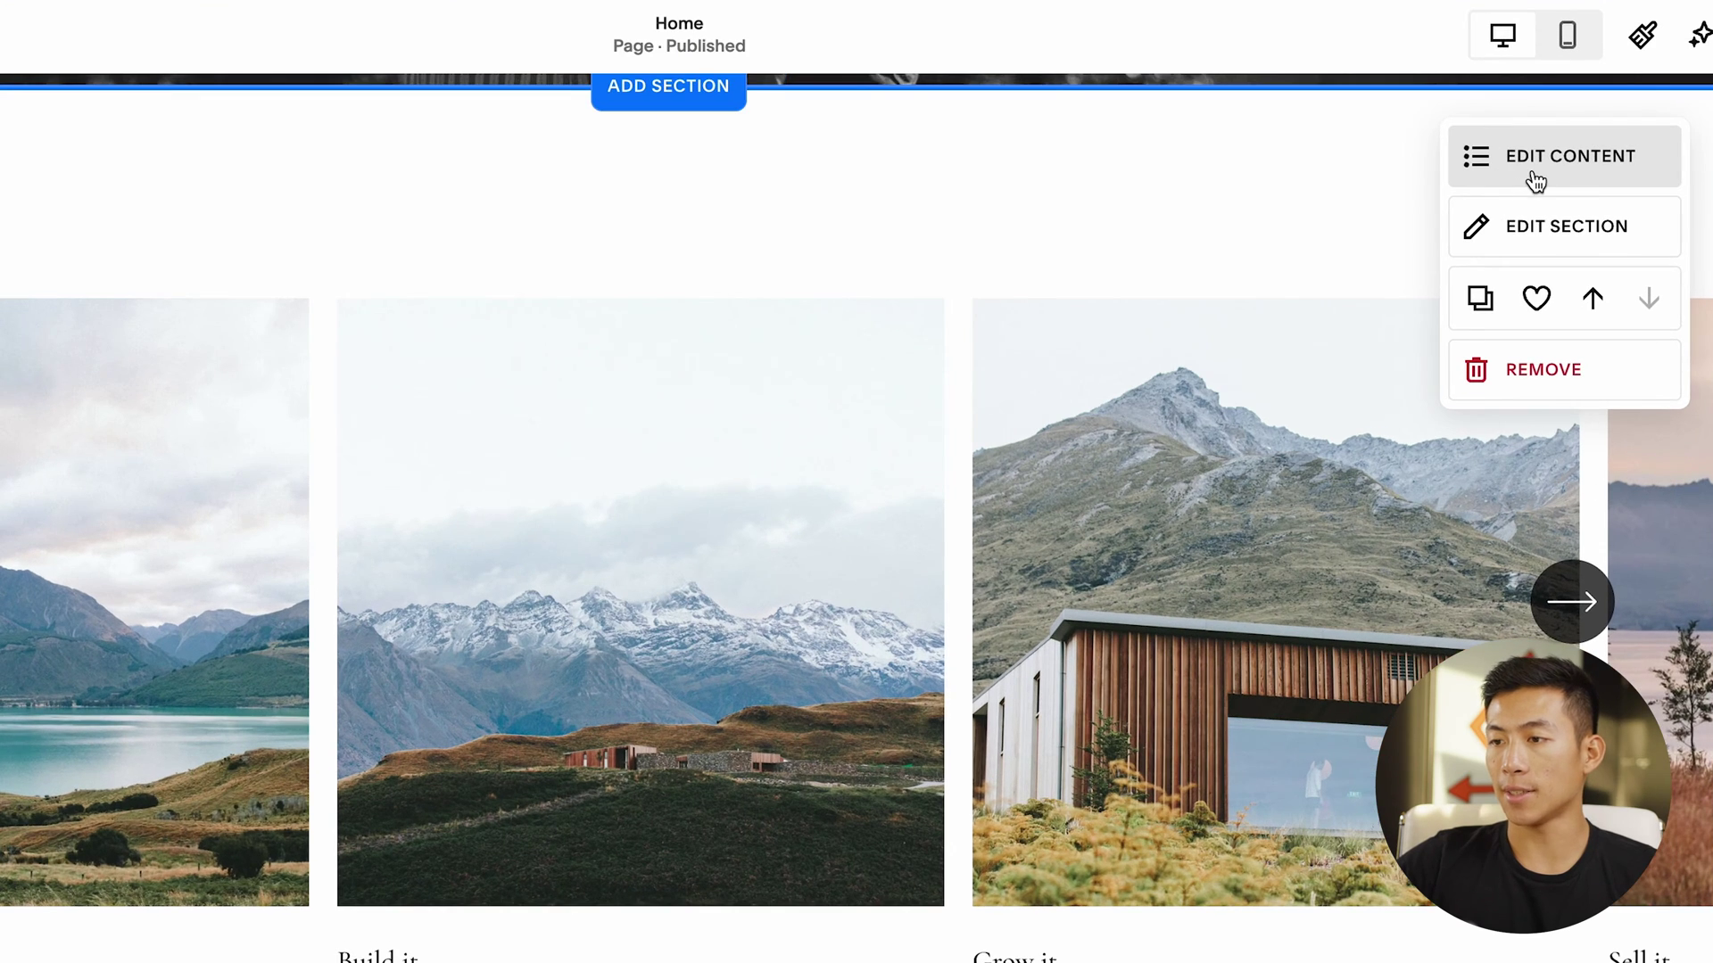
Check the carousel's content and design options, save and exit, then show the Pages list
{"action": "left_click", "coordinate": [1535, 179]}
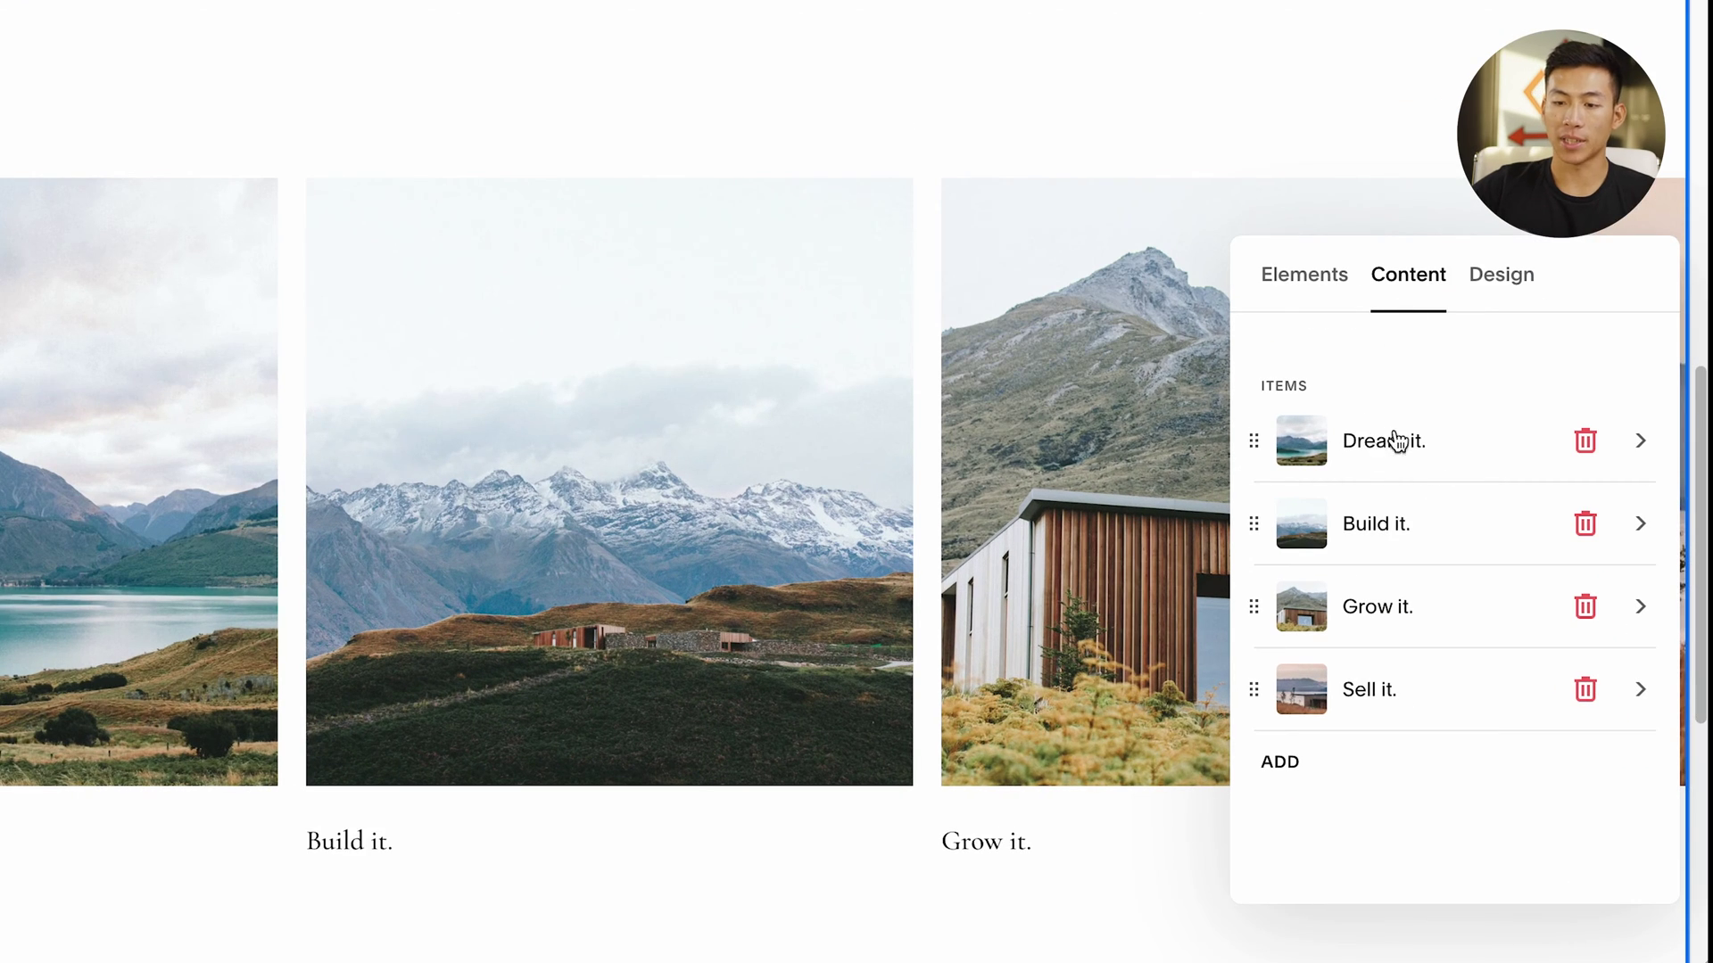
{"action": "left_click", "coordinate": [1502, 274]}
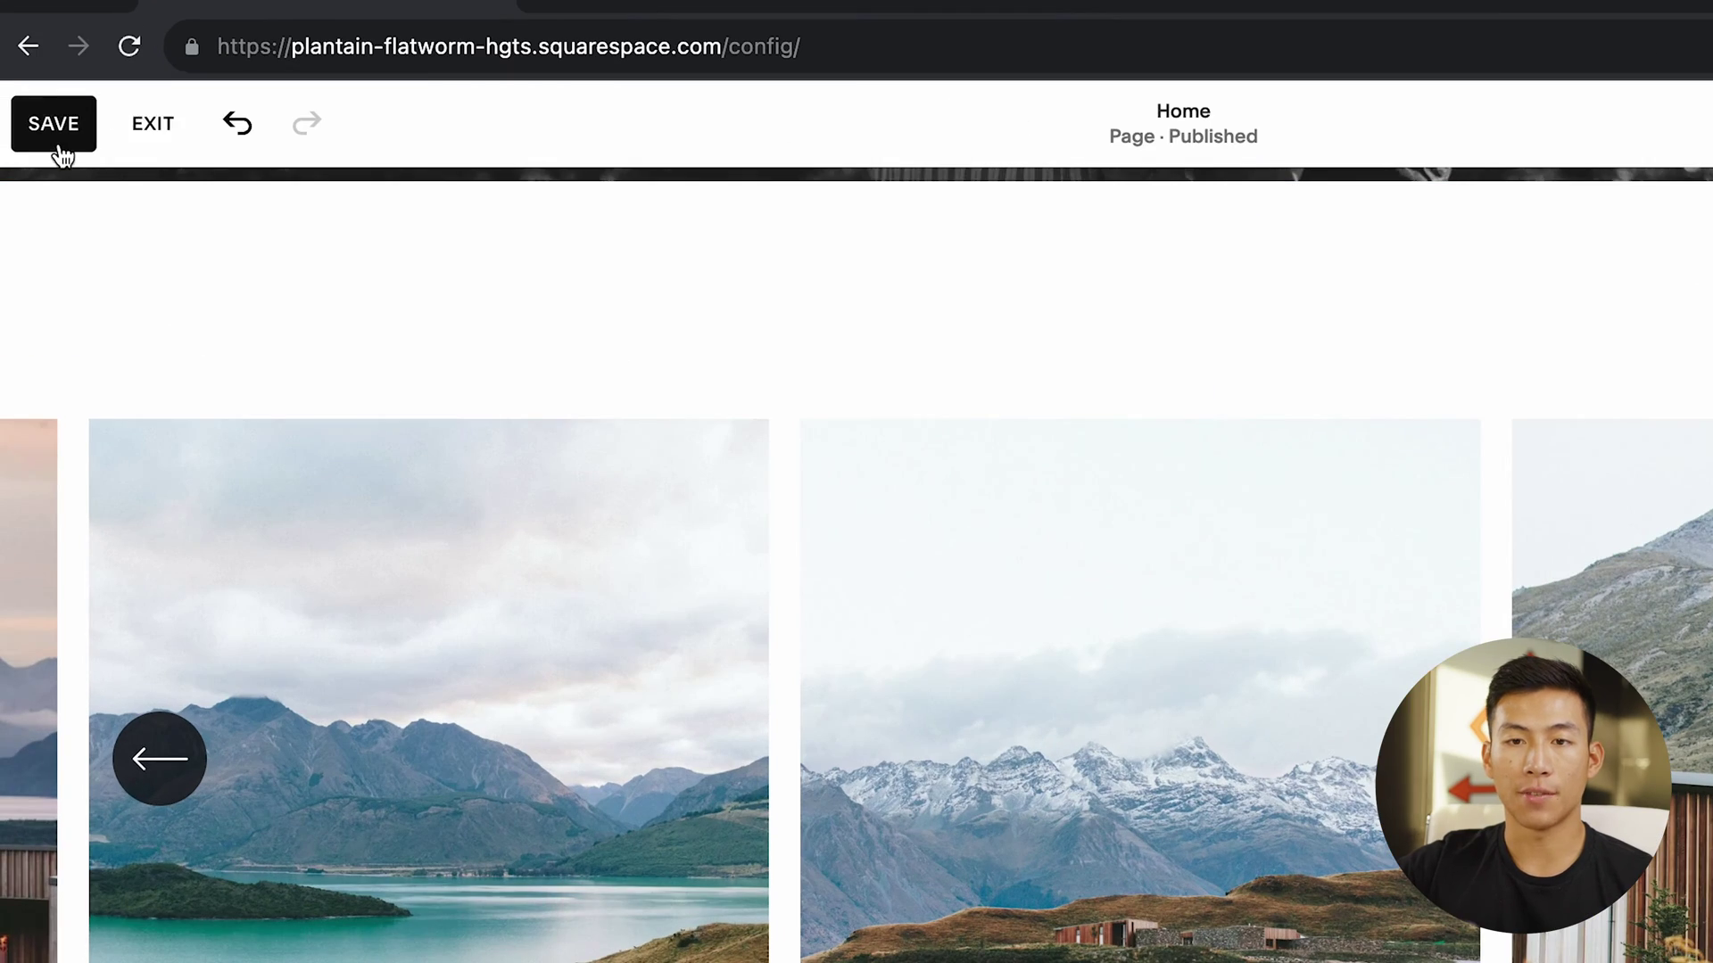
{"action": "left_click", "coordinate": [35, 123]}
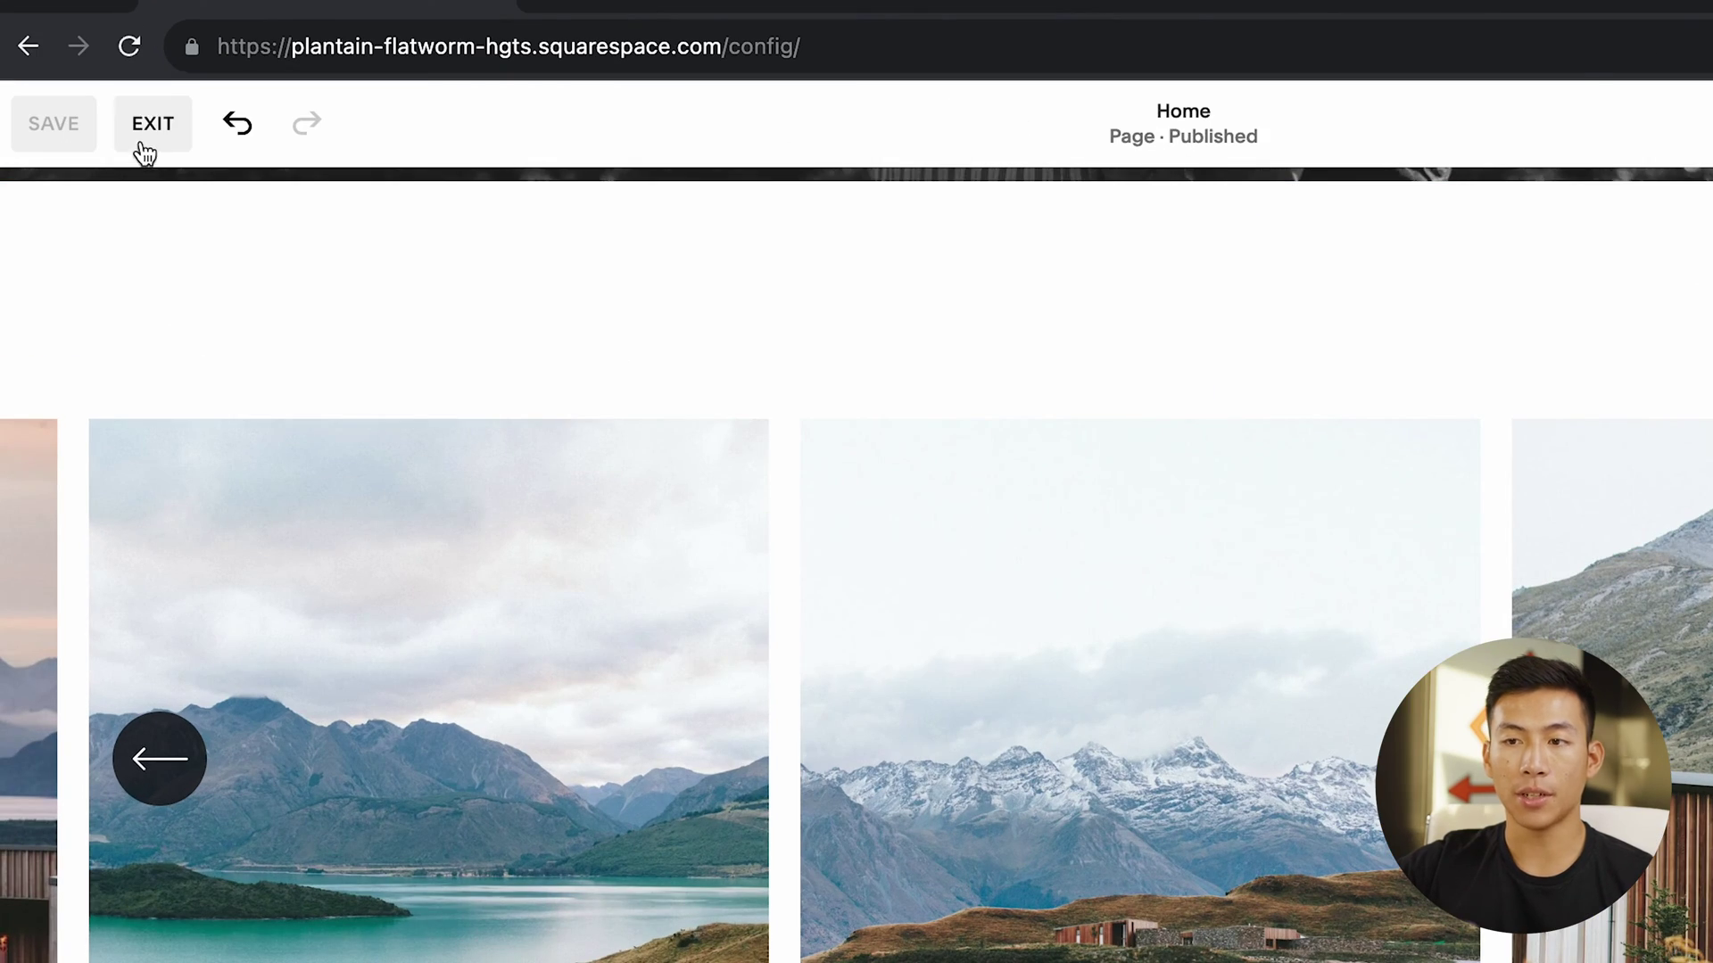
{"action": "left_click", "coordinate": [105, 121]}
{"action": "left_click", "coordinate": [84, 239]}
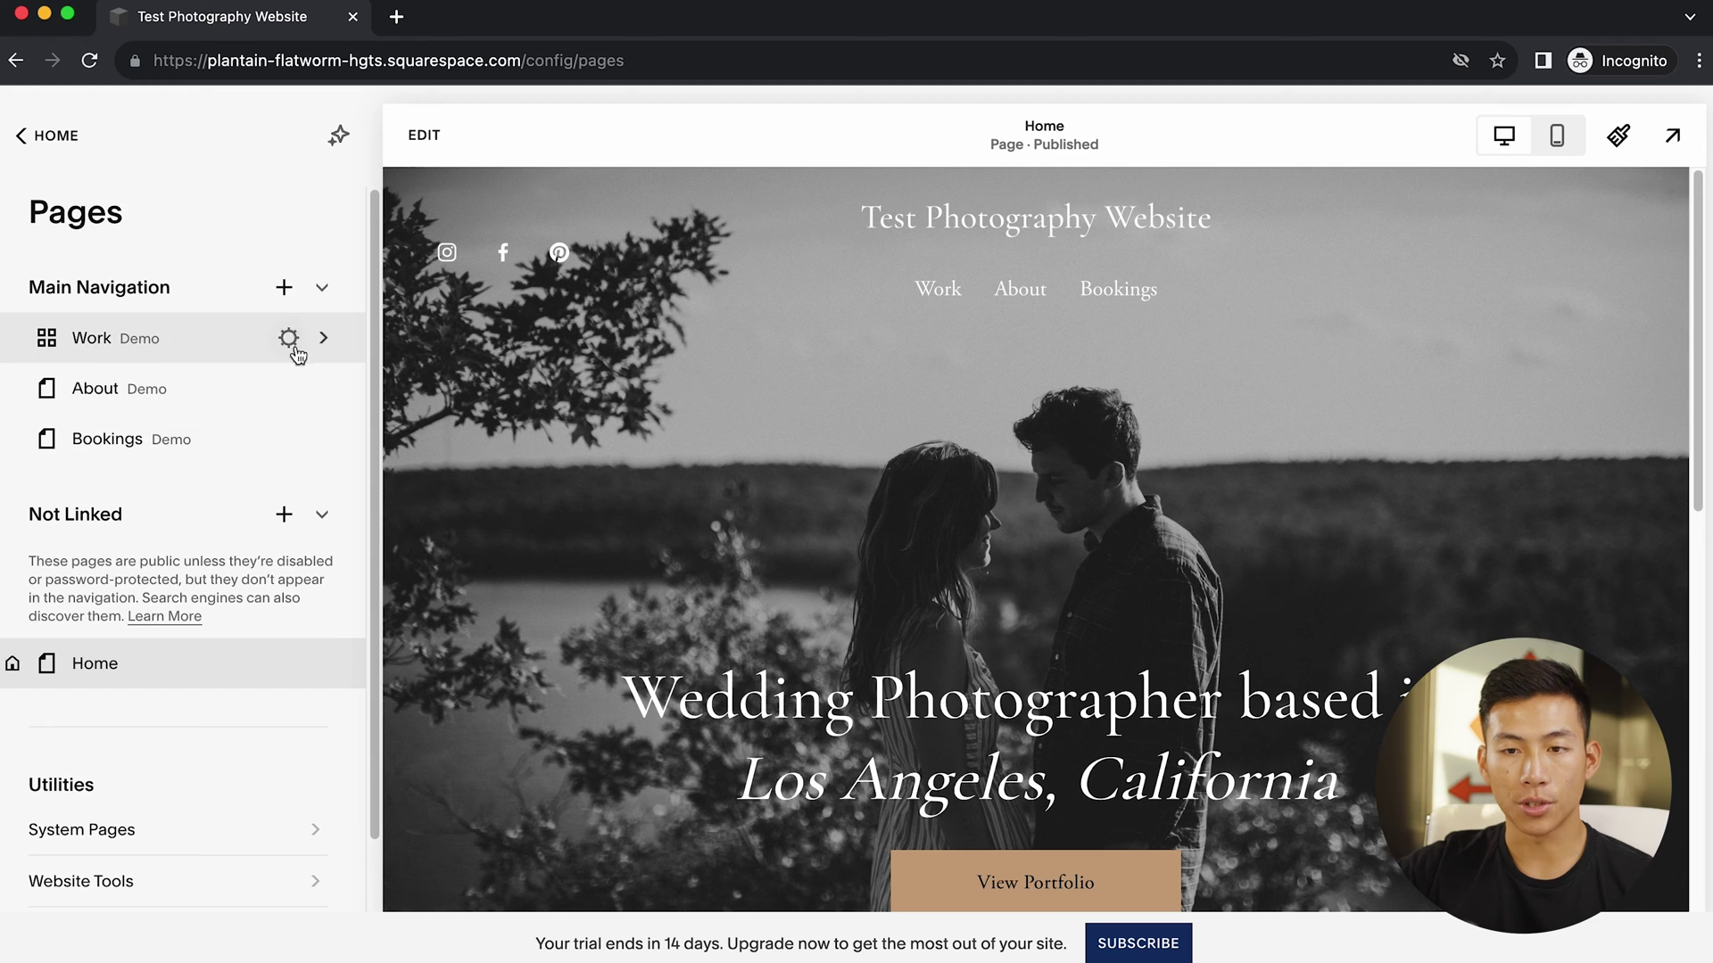
Look over the page types under Main Navigation, then open the Selling overview
{"action": "left_click", "coordinate": [280, 293]}
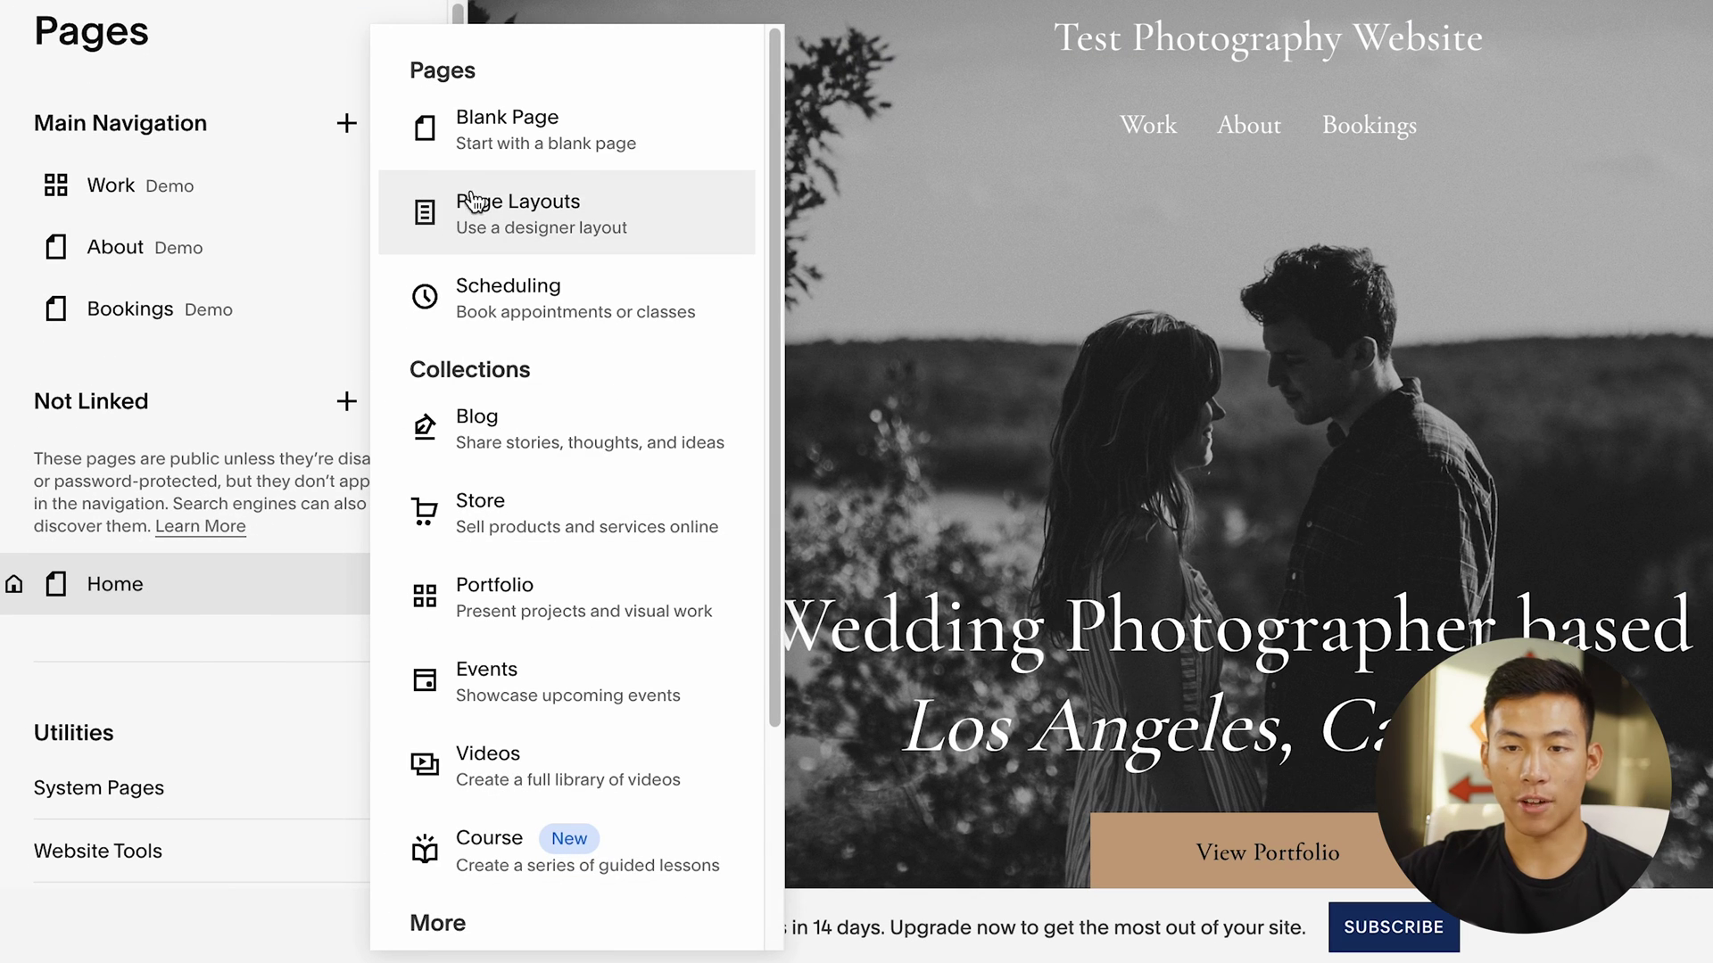
{"action": "scroll", "coordinate": [513, 448], "scroll_direction": "down", "scroll_amount": 2}
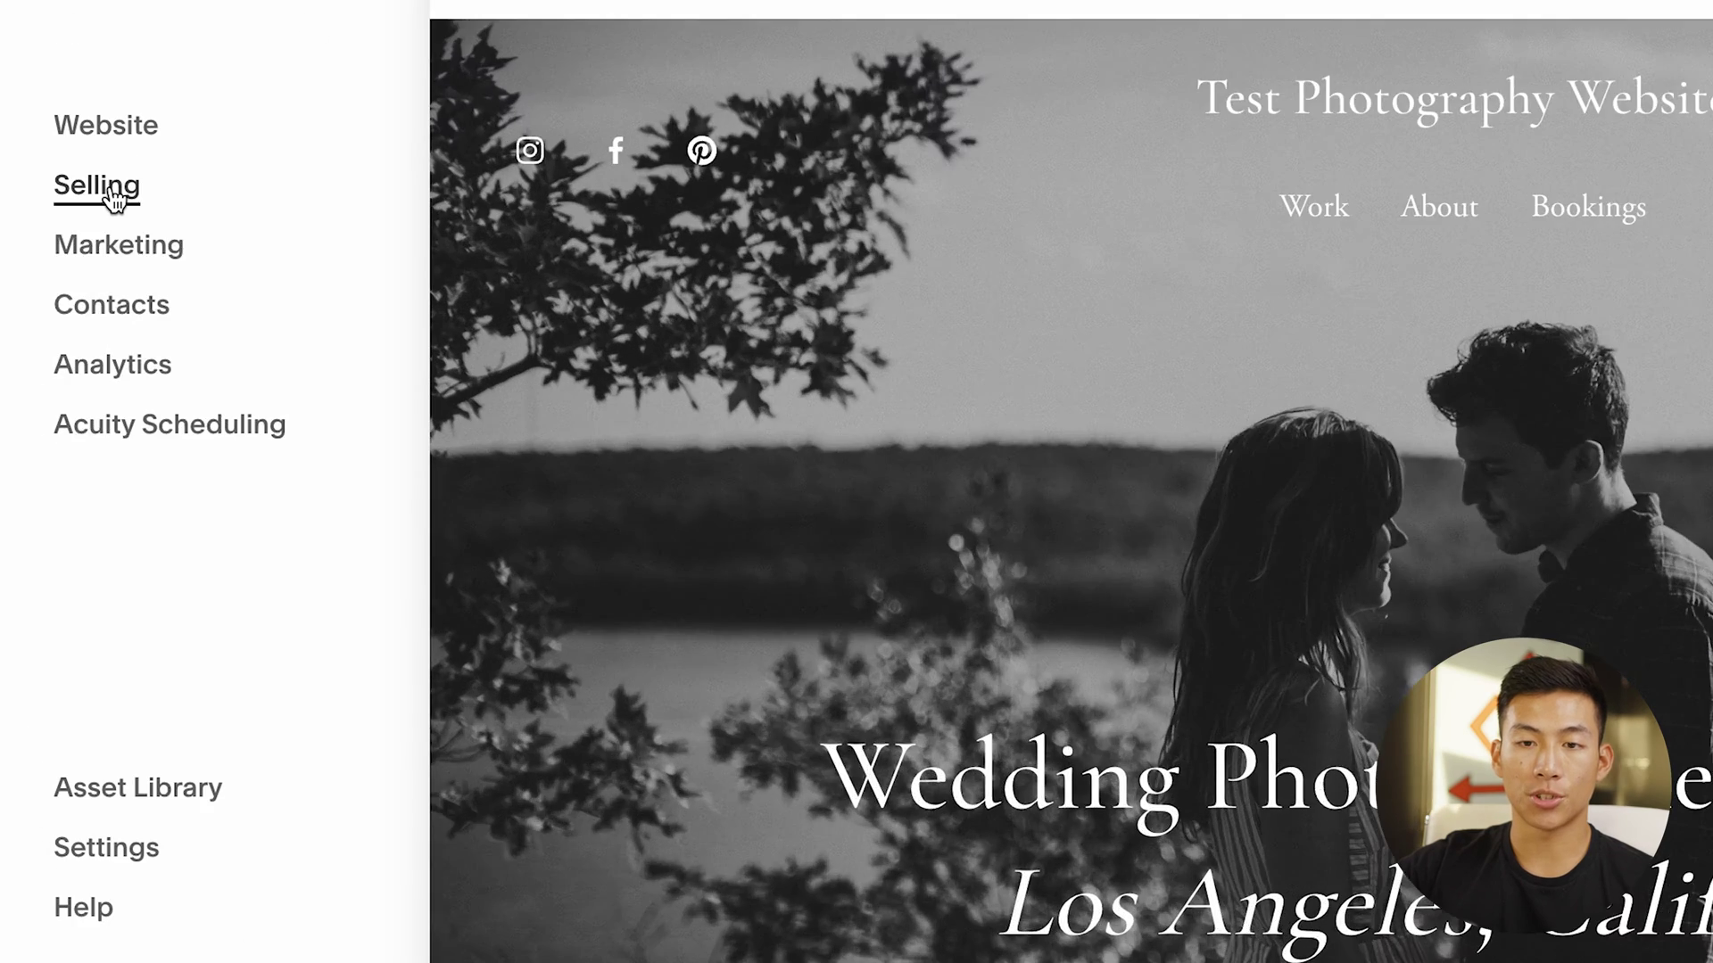
{"action": "left_click", "coordinate": [80, 283]}
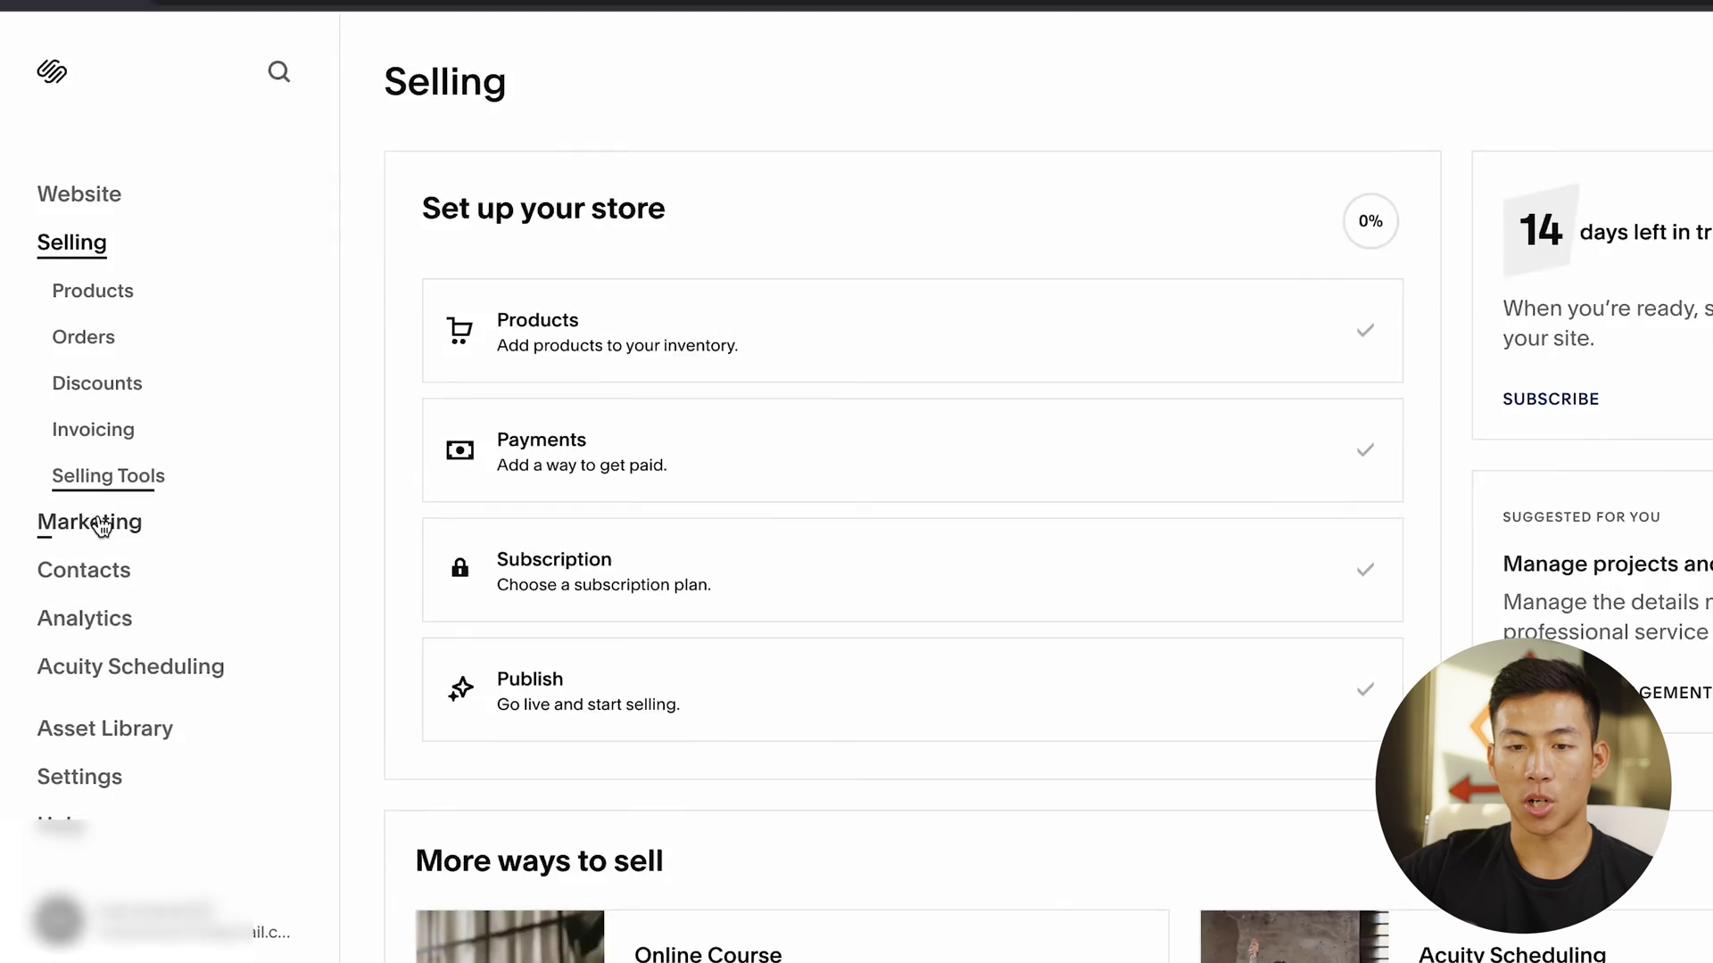
Browse Marketing Tools, Contacts and Analytics, then begin the Acuity Scheduling setup
{"action": "left_click", "coordinate": [101, 526]}
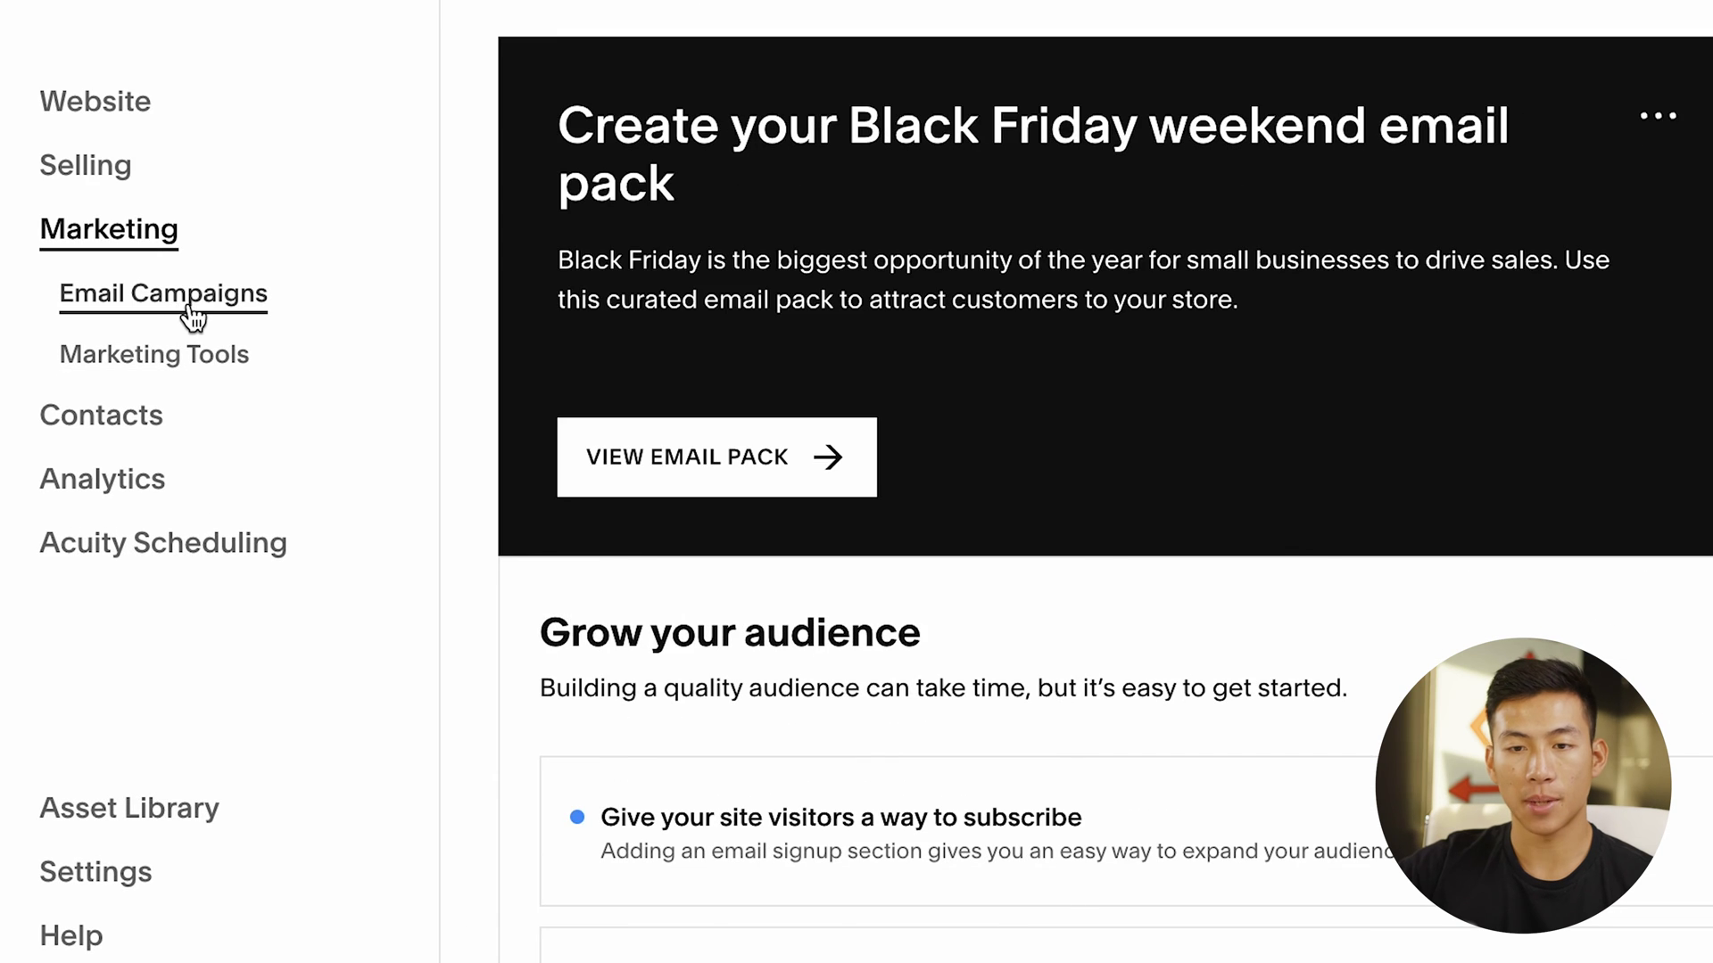
{"action": "left_click", "coordinate": [154, 354]}
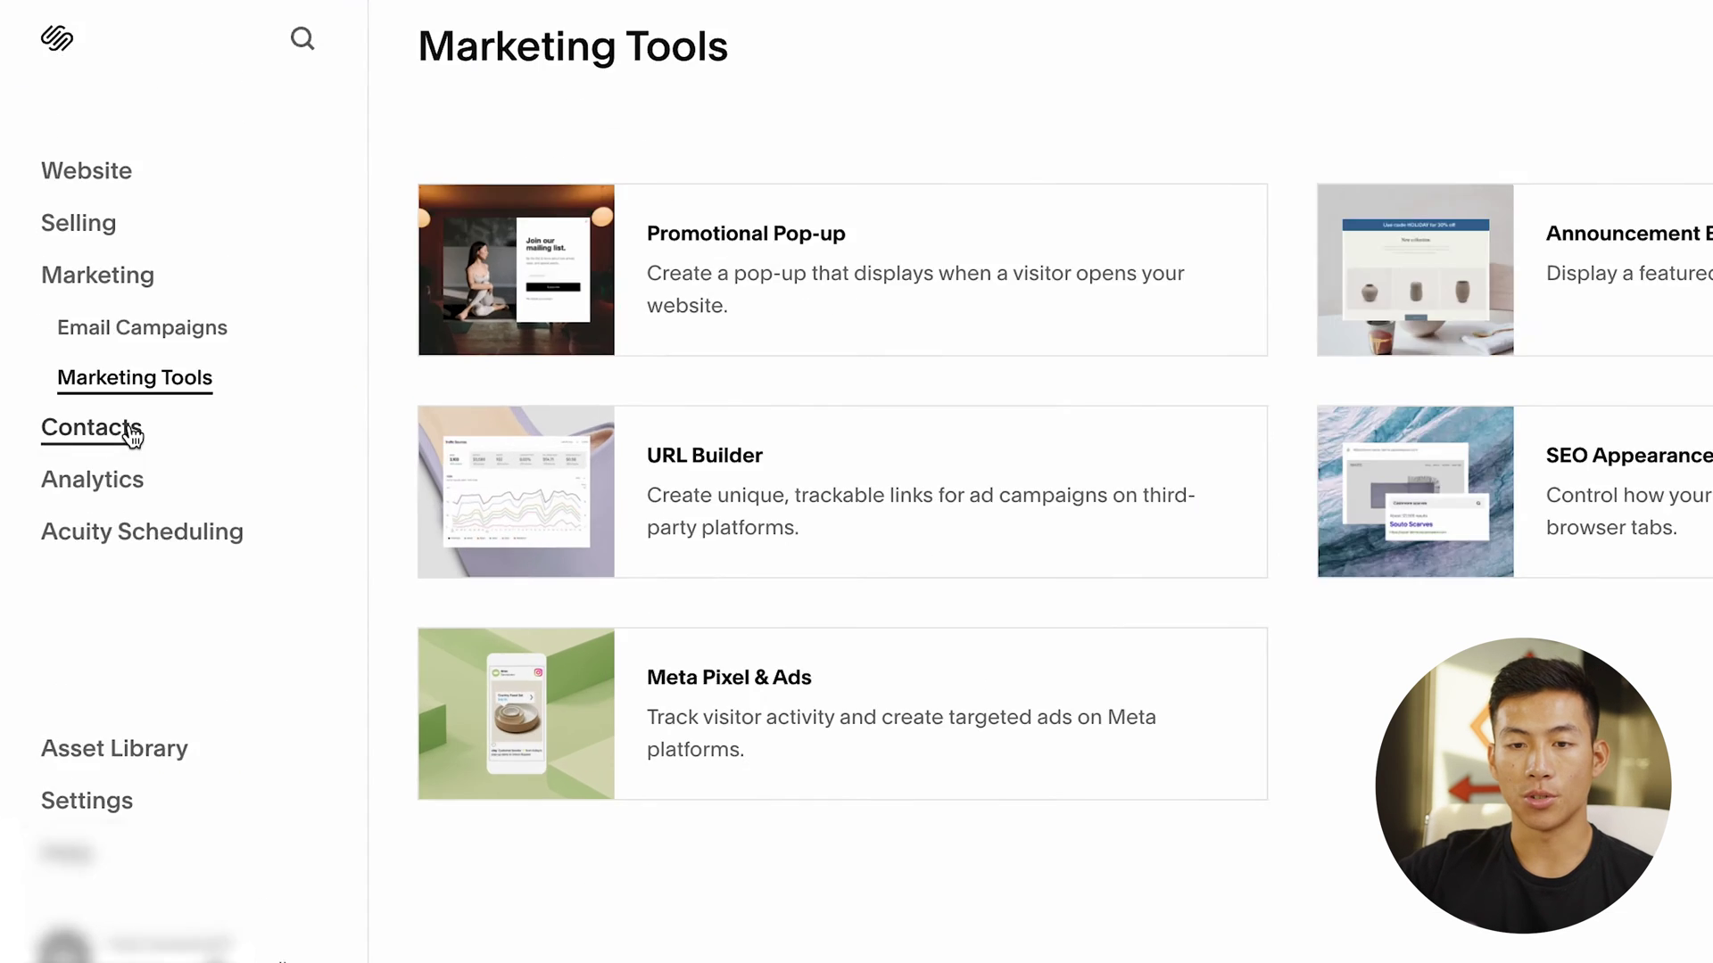
{"action": "left_click", "coordinate": [114, 432]}
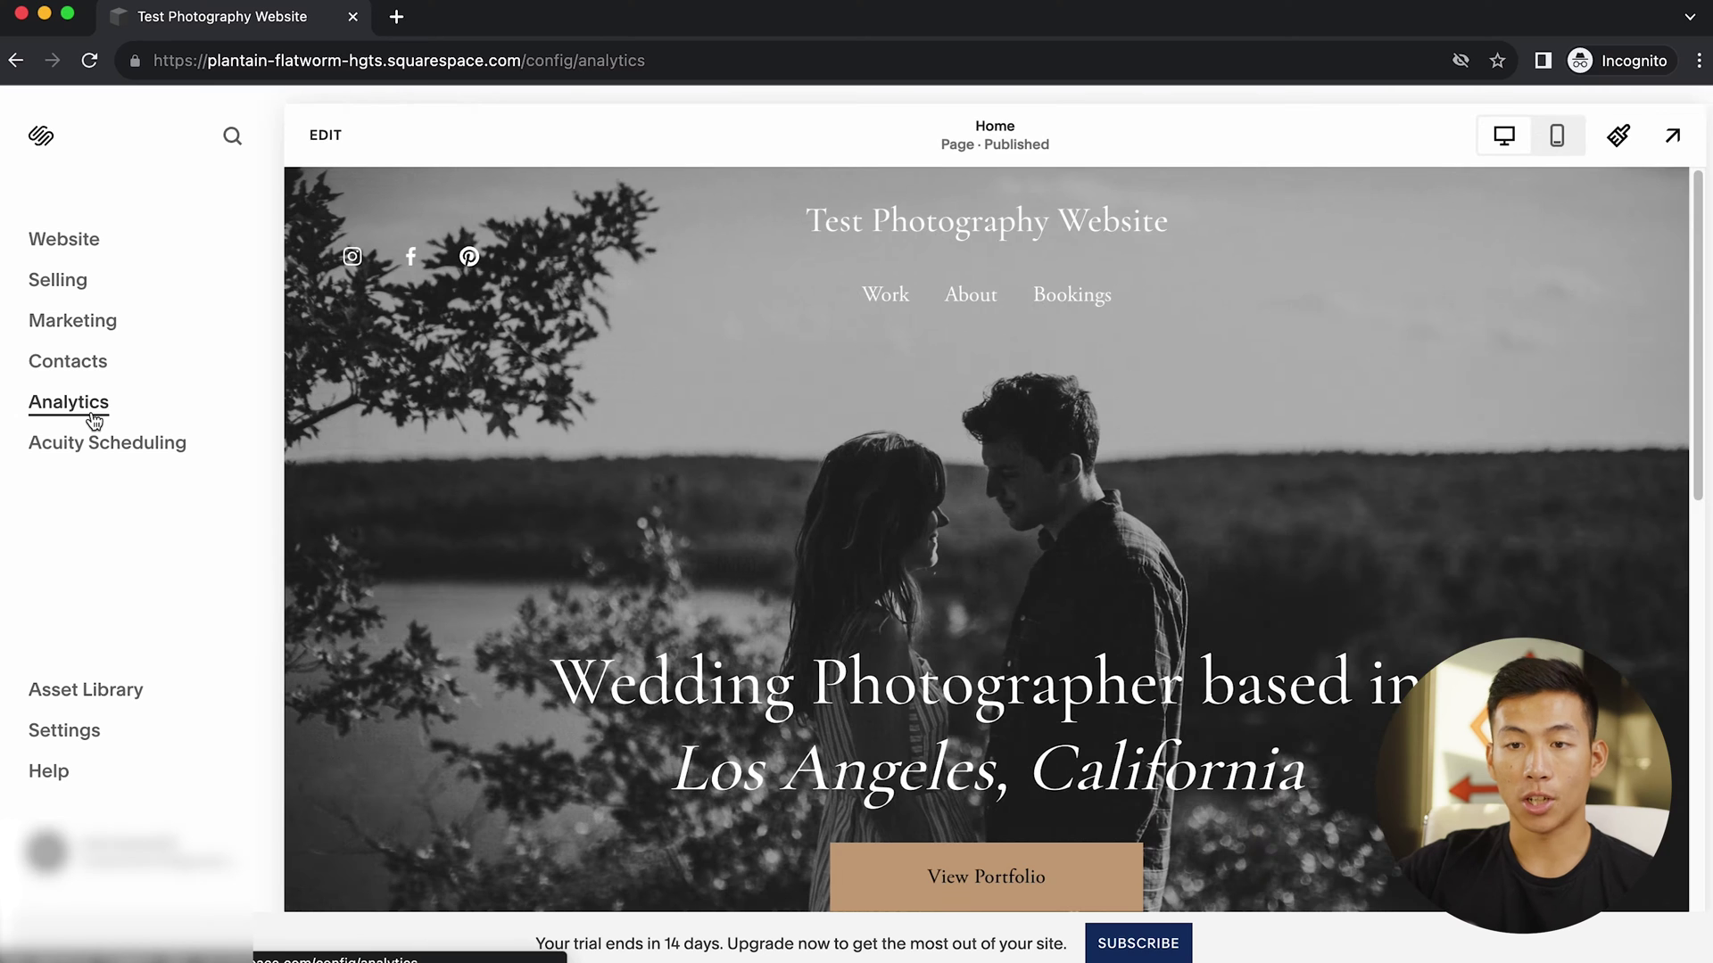
{"action": "left_click", "coordinate": [93, 411]}
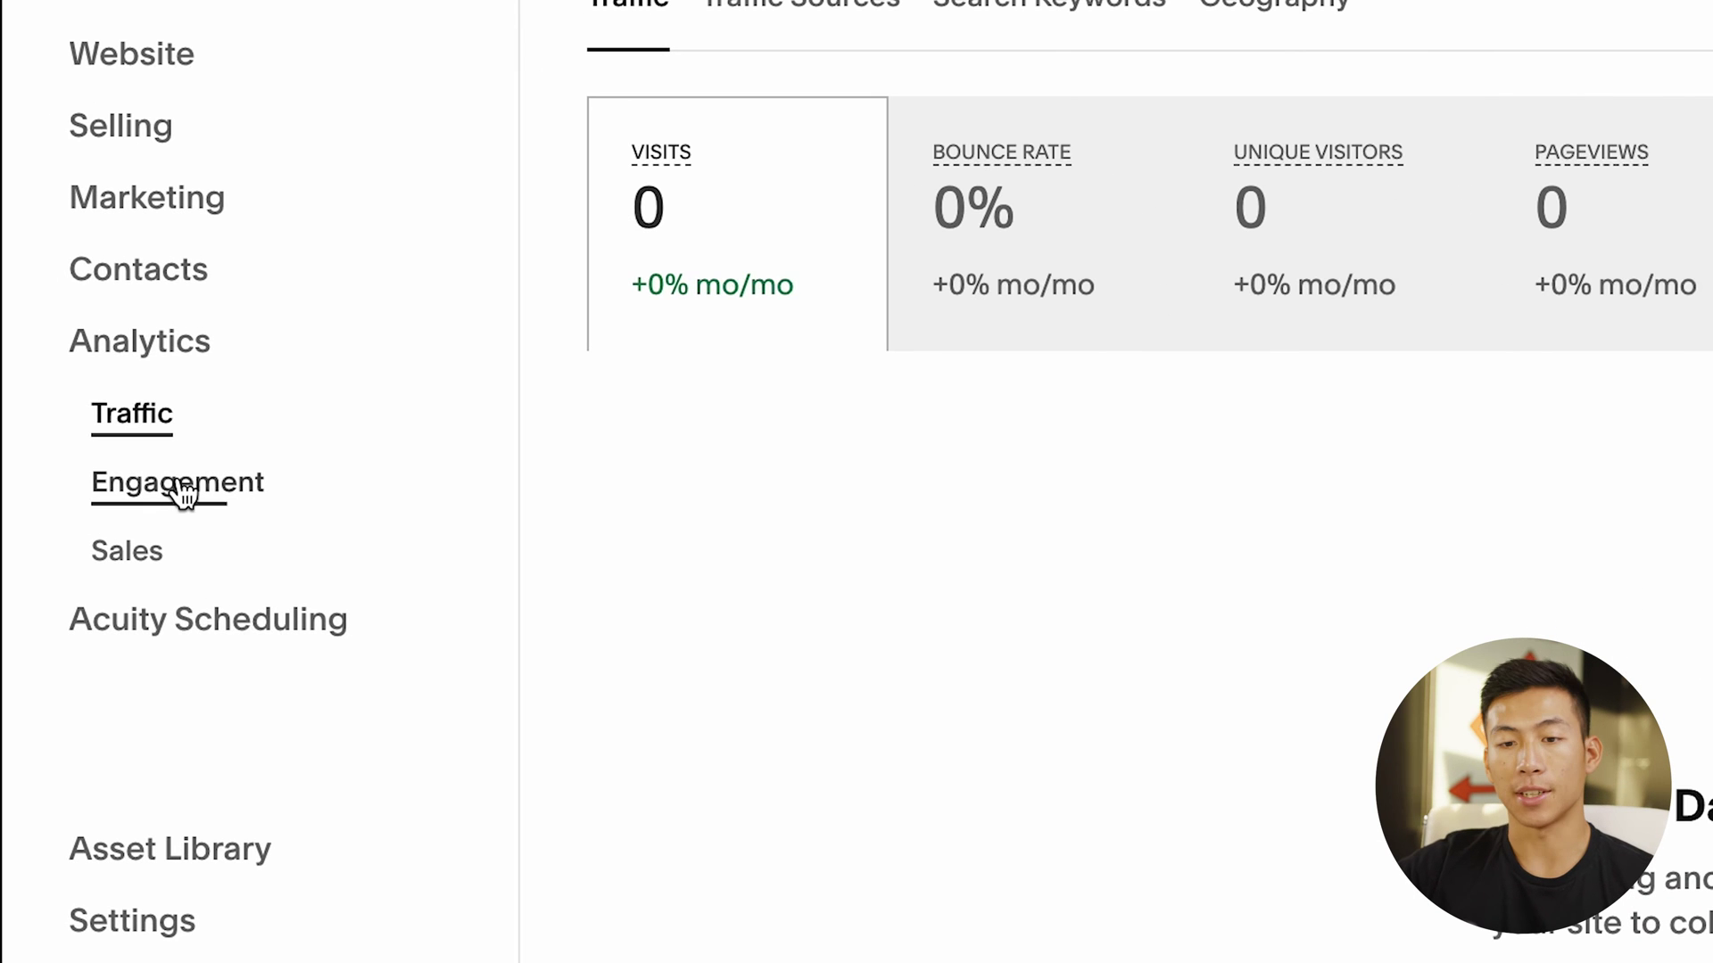
{"action": "left_click", "coordinate": [179, 619]}
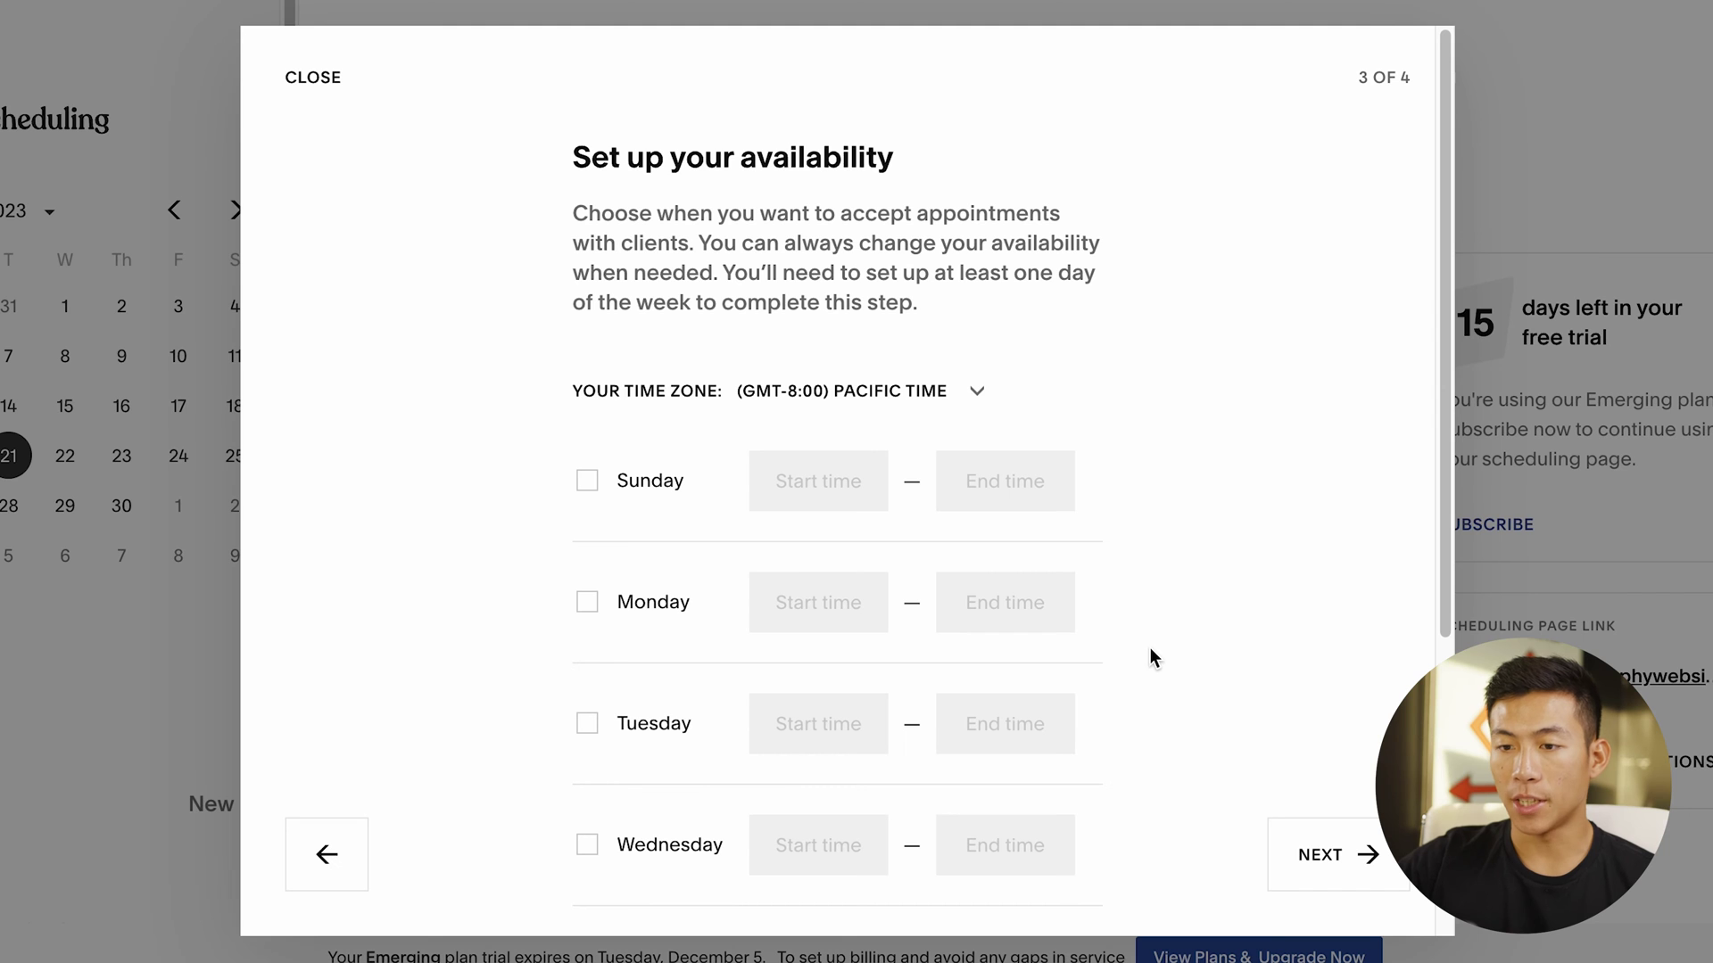
Scroll through the availability step of the scheduling setup
{"action": "scroll", "coordinate": [723, 553], "scroll_direction": "down", "scroll_amount": 3}
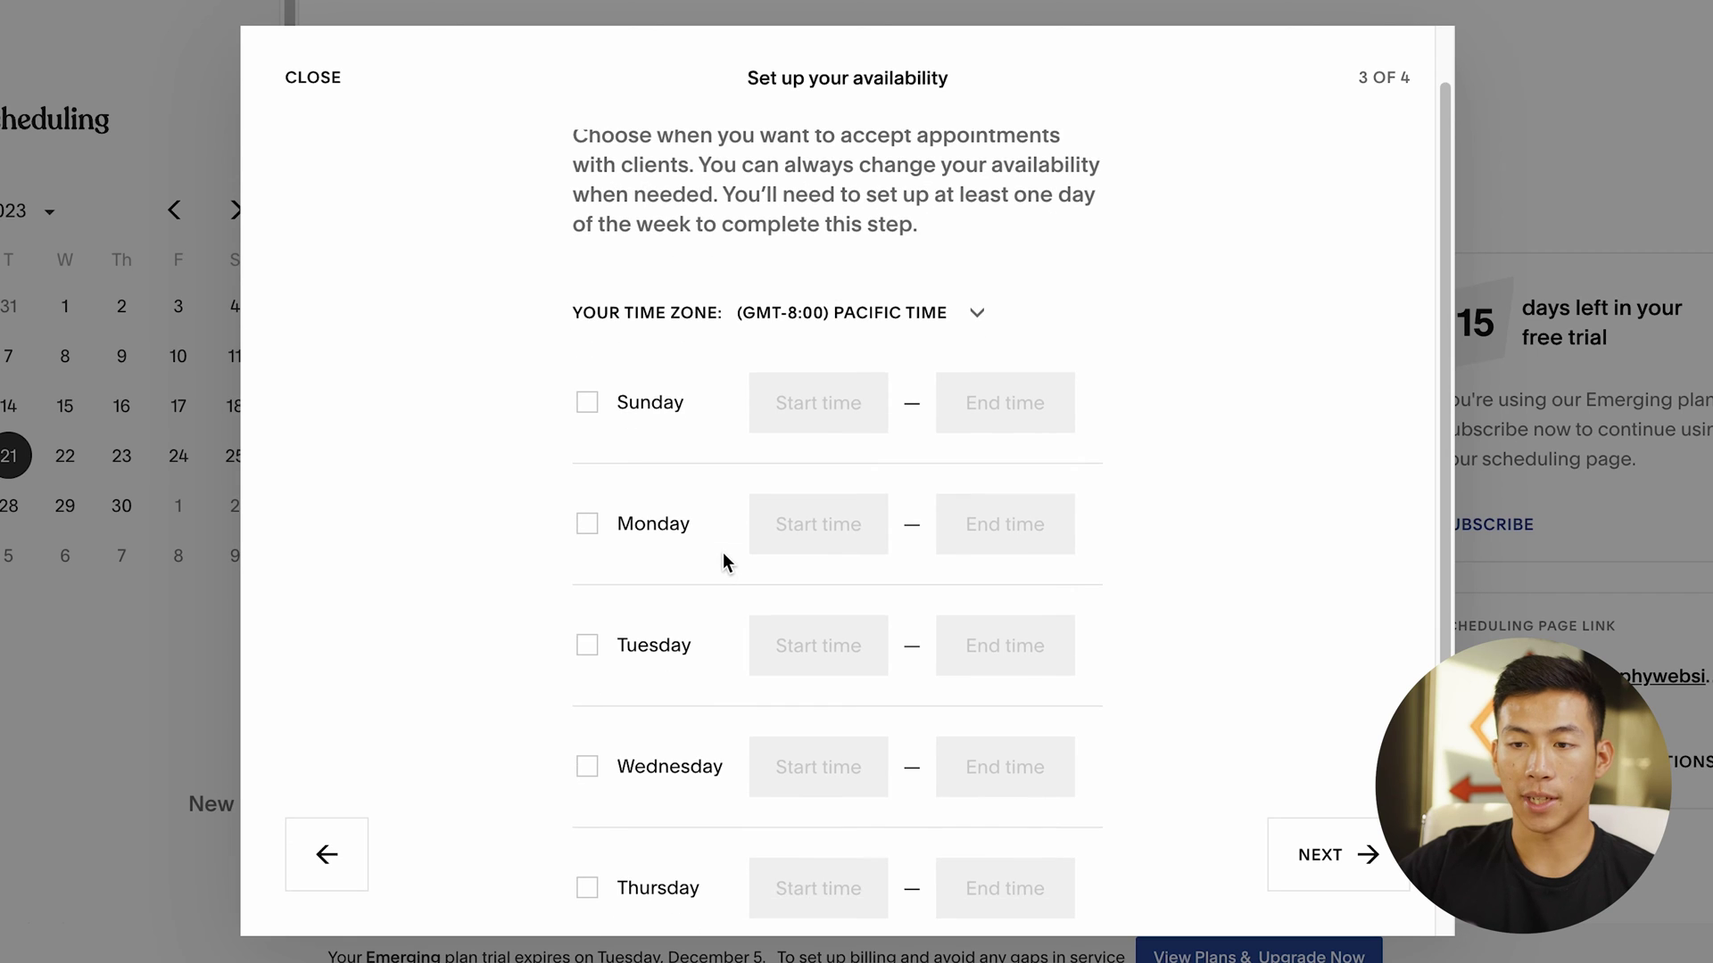
{"action": "scroll", "coordinate": [727, 536], "scroll_direction": "down", "scroll_amount": 5}
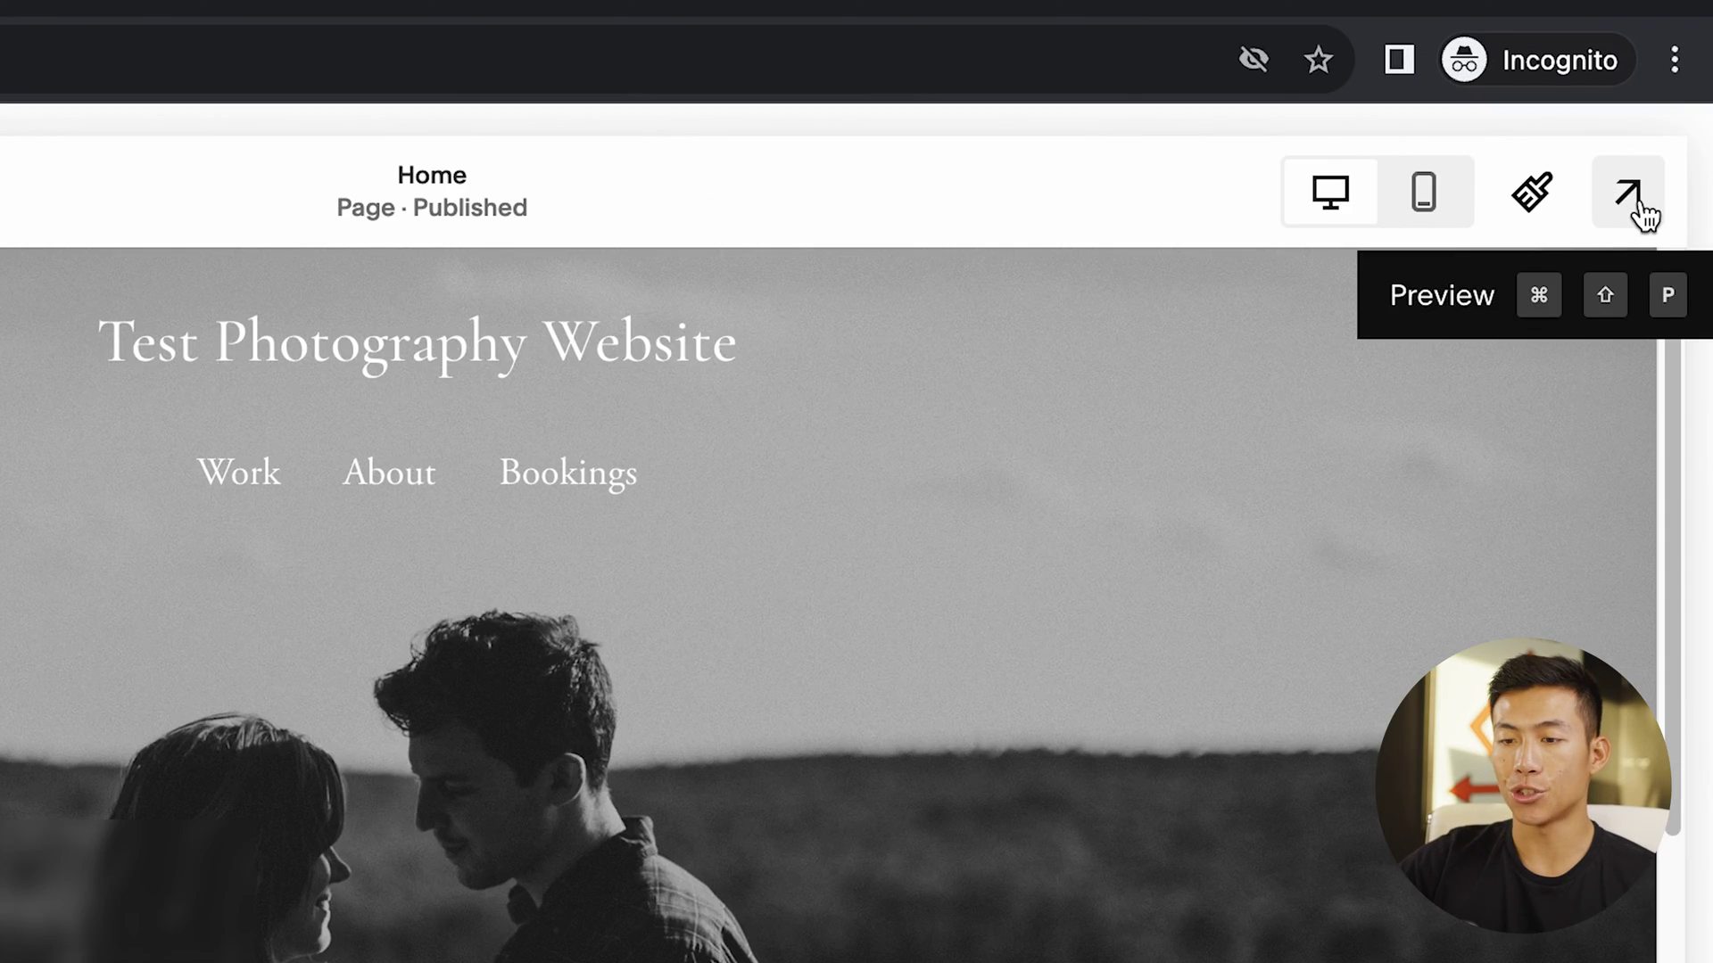
Preview the live Home page, scroll through the headline and portfolio, then exit the preview
{"action": "left_click", "coordinate": [1679, 144]}
{"action": "scroll", "coordinate": [1420, 110], "scroll_direction": "down", "scroll_amount": 5}
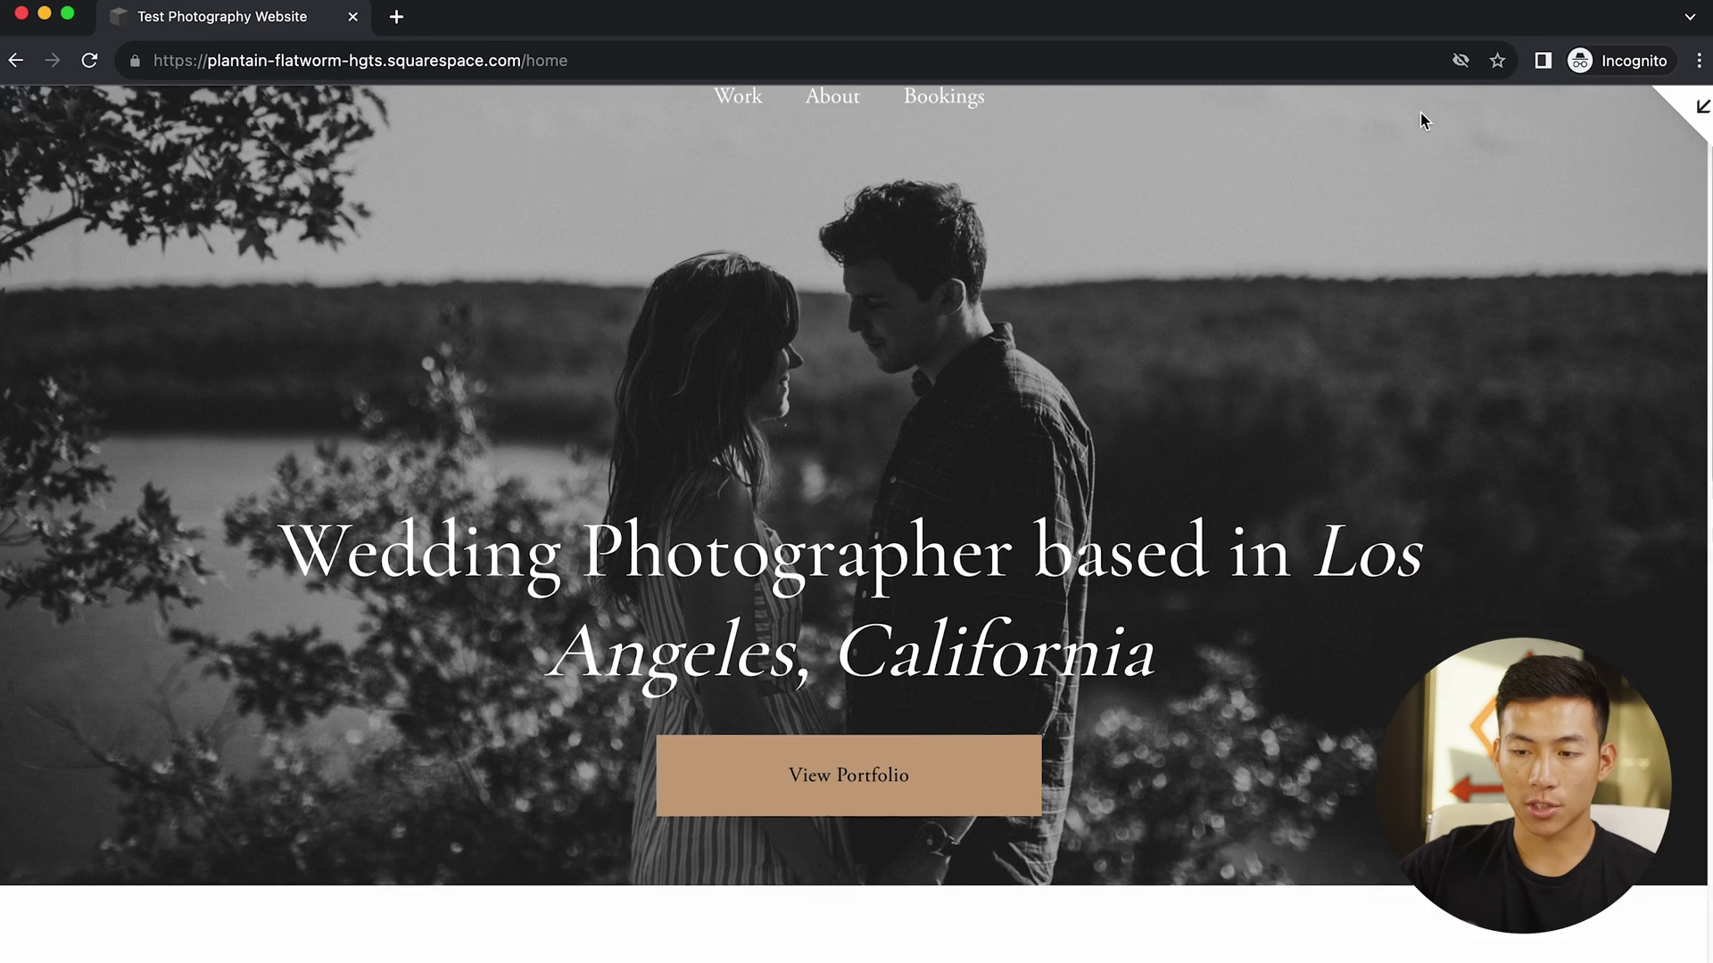
{"action": "scroll", "coordinate": [1422, 116], "scroll_direction": "down", "scroll_amount": 2}
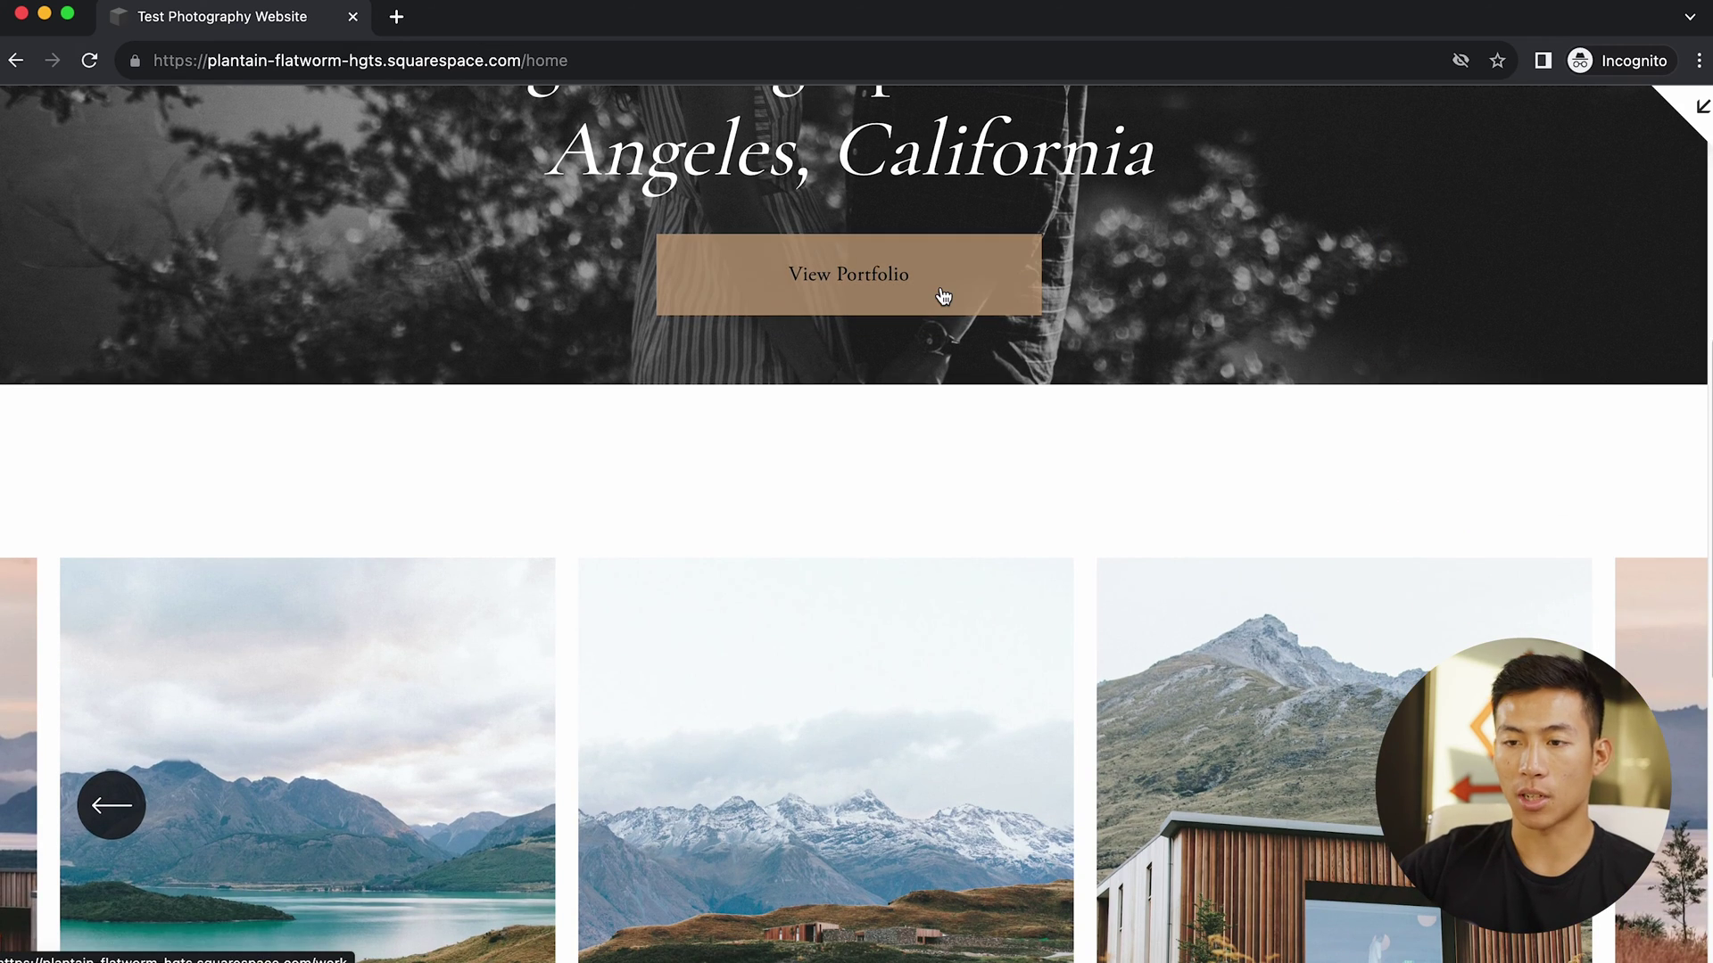
{"action": "key", "text": "Escape"}
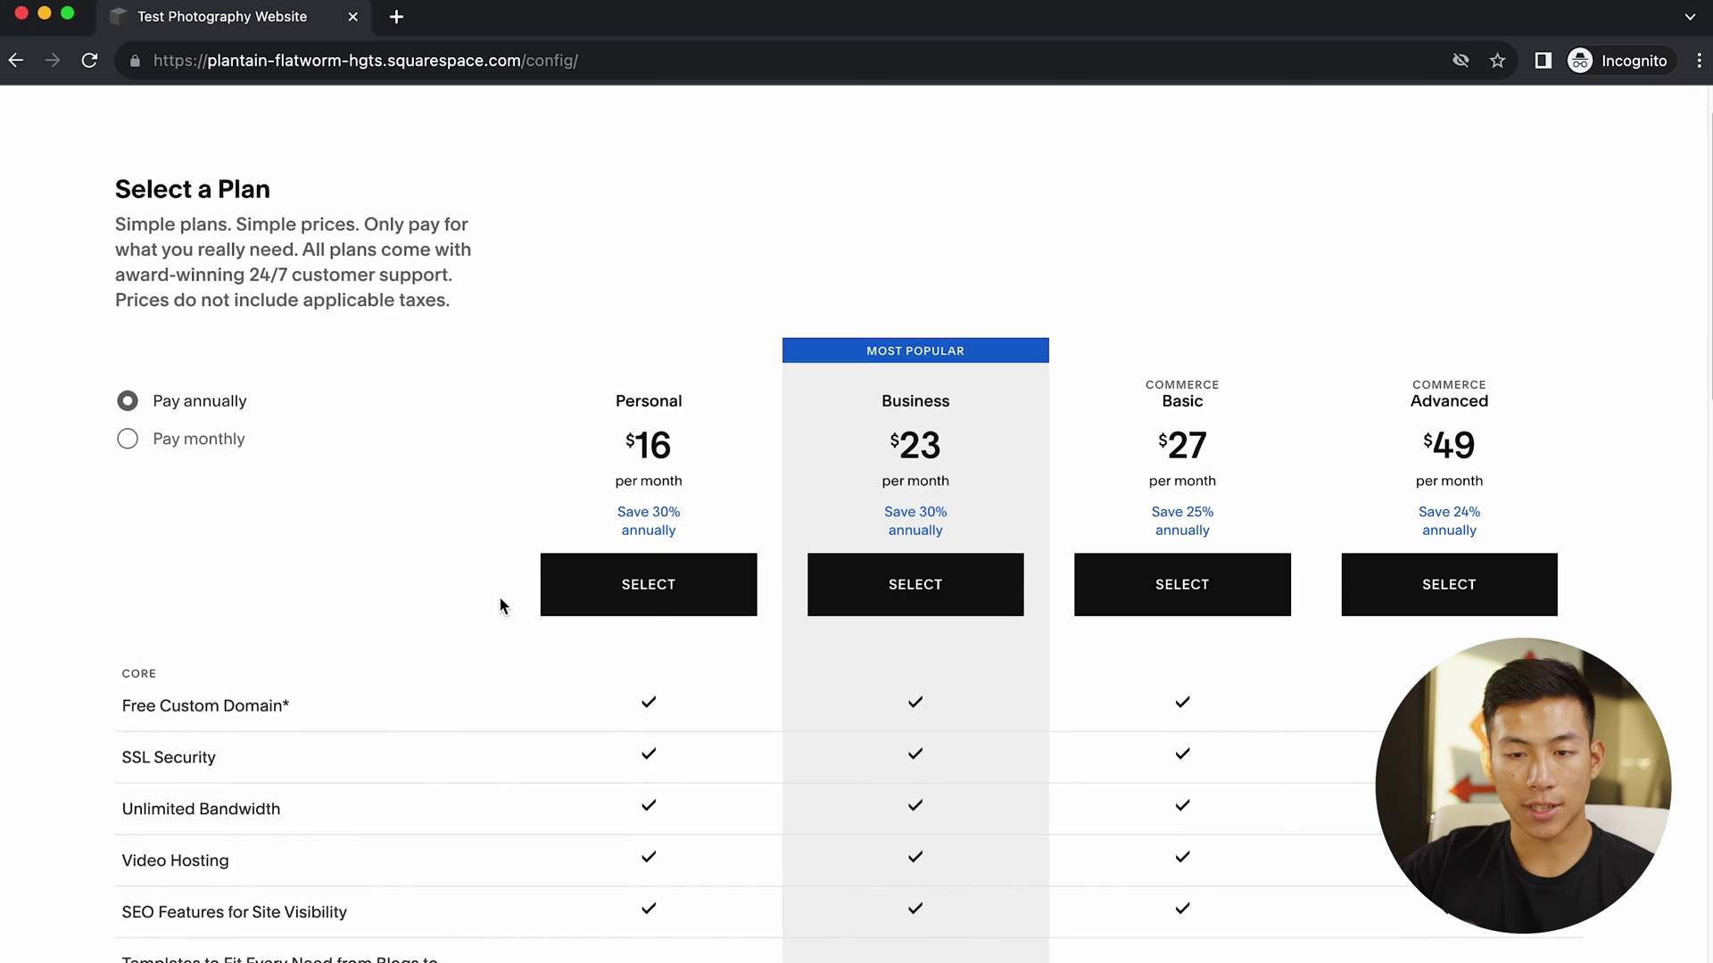
Select the annual Personal plan and review the $192.00 order on the payment page
{"action": "scroll", "coordinate": [500, 599], "scroll_direction": "down", "scroll_amount": 3}
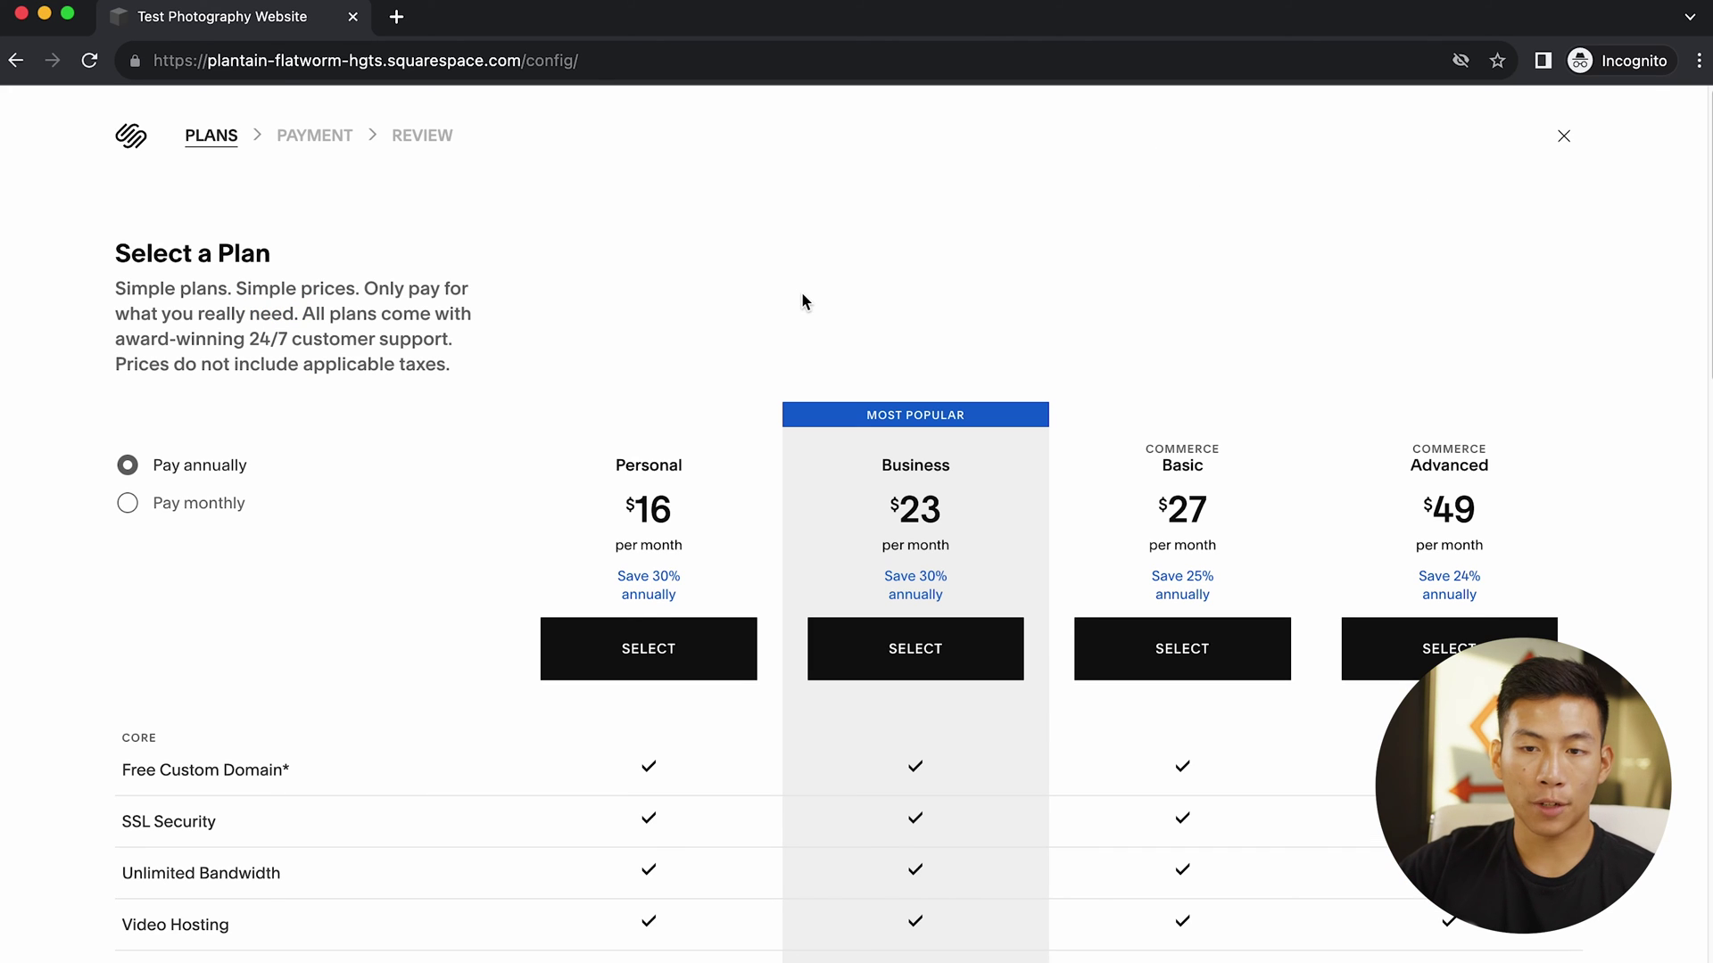
{"action": "left_click", "coordinate": [650, 628]}
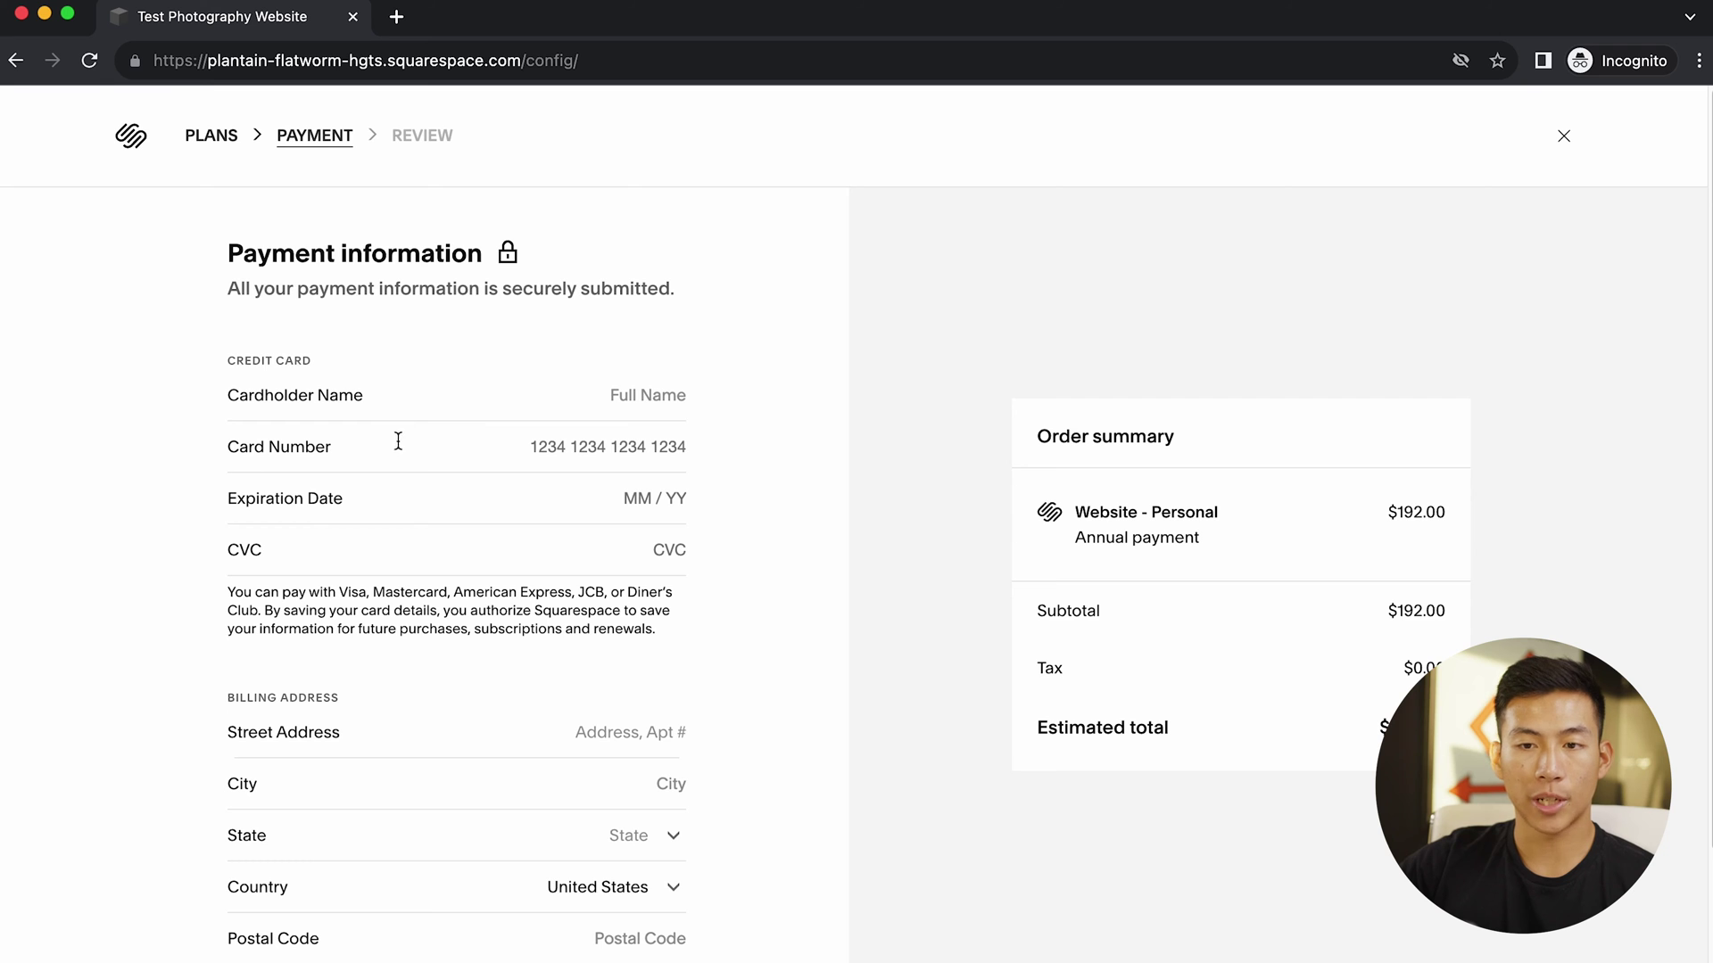
{"action": "scroll", "coordinate": [392, 556], "scroll_direction": "down", "scroll_amount": 3}
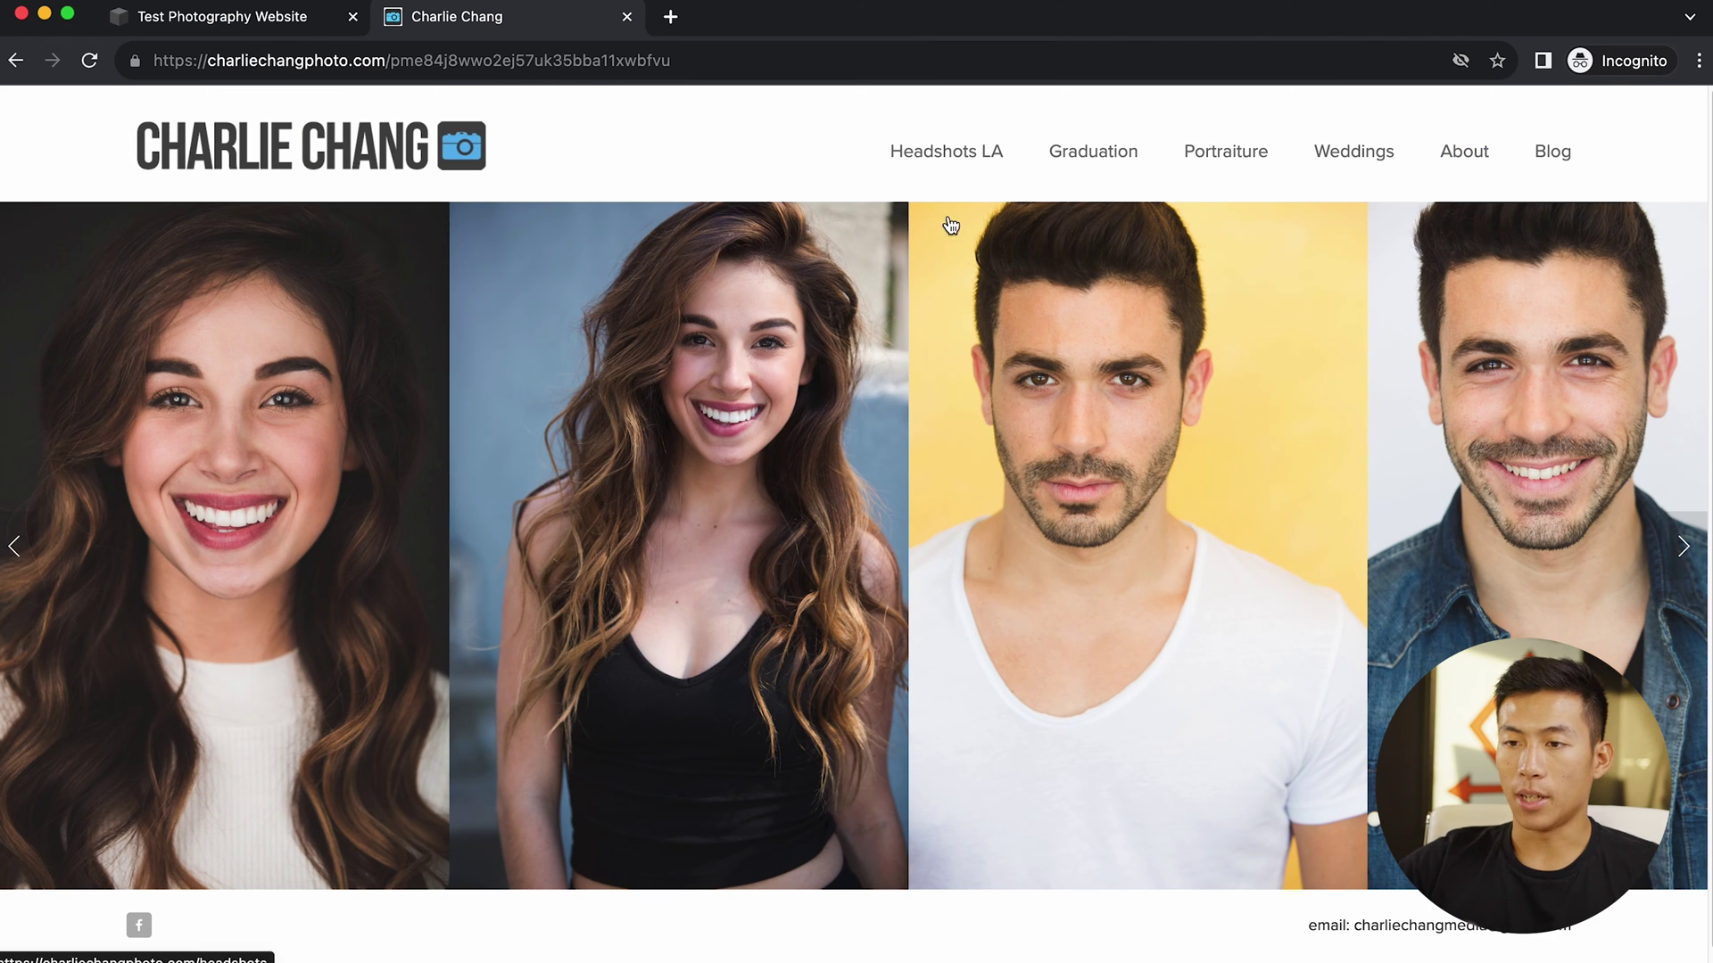
Go to the example site's Graduation page and dismiss the cookie privacy popup
{"action": "left_click", "coordinate": [922, 189]}
{"action": "left_click", "coordinate": [1063, 176]}
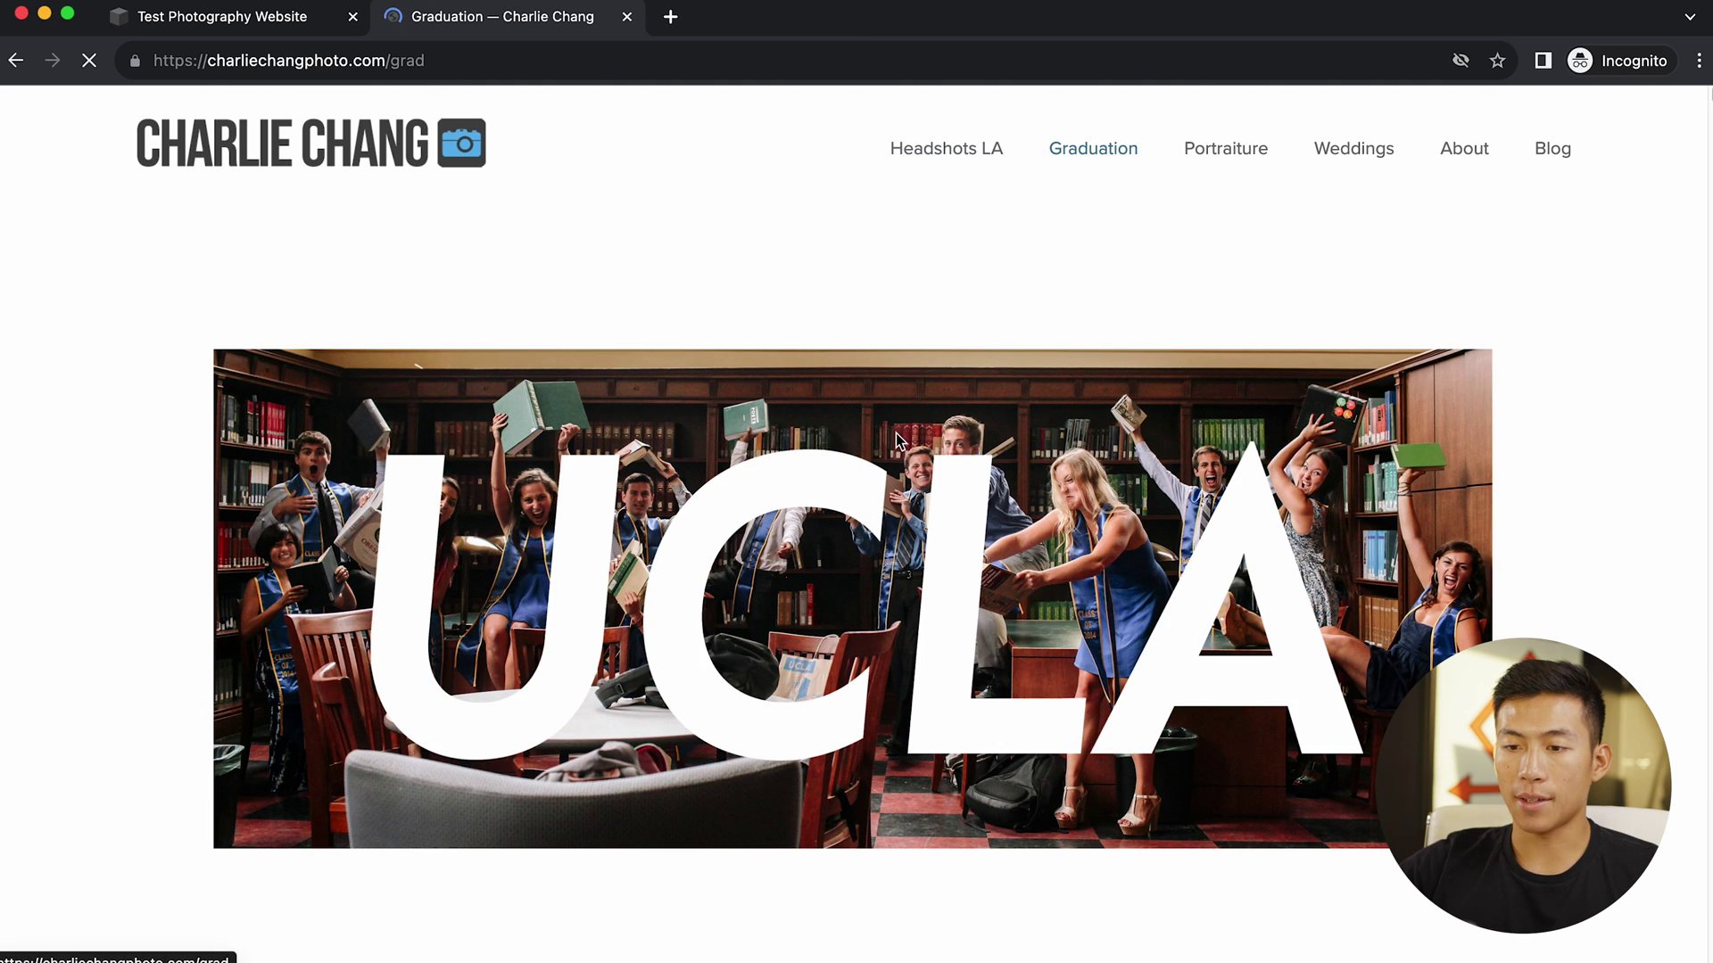
{"action": "scroll", "coordinate": [897, 439], "scroll_direction": "down", "scroll_amount": 8}
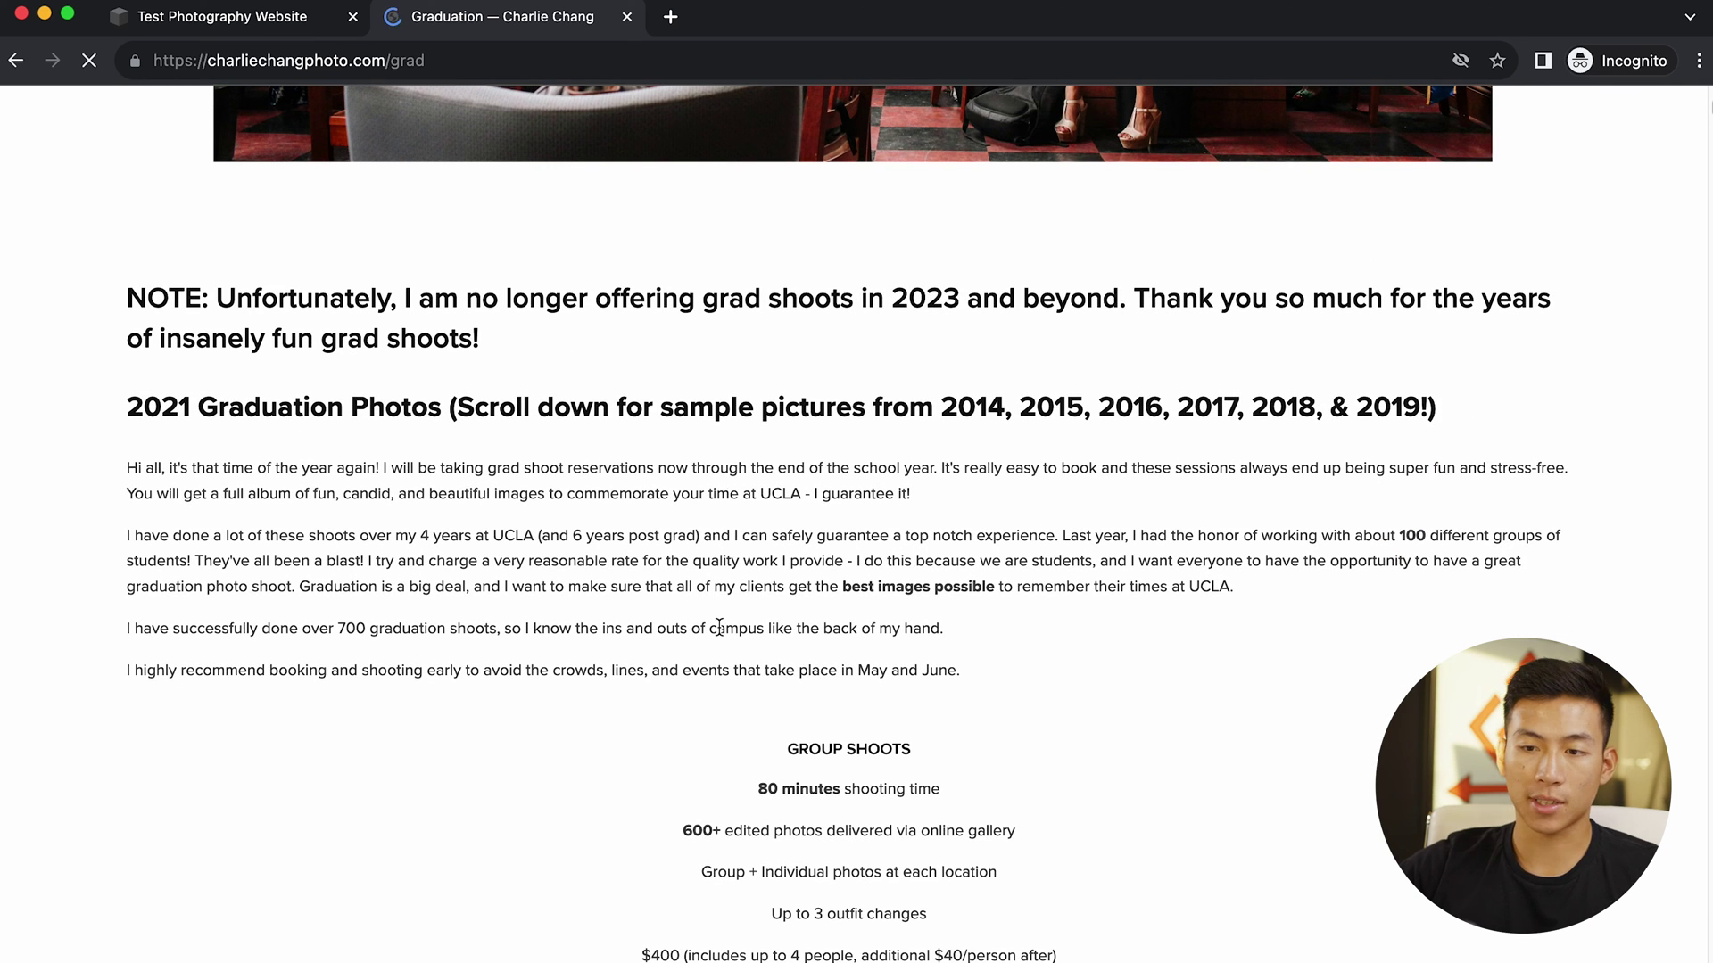
{"action": "scroll", "coordinate": [719, 628], "scroll_direction": "down", "scroll_amount": 5}
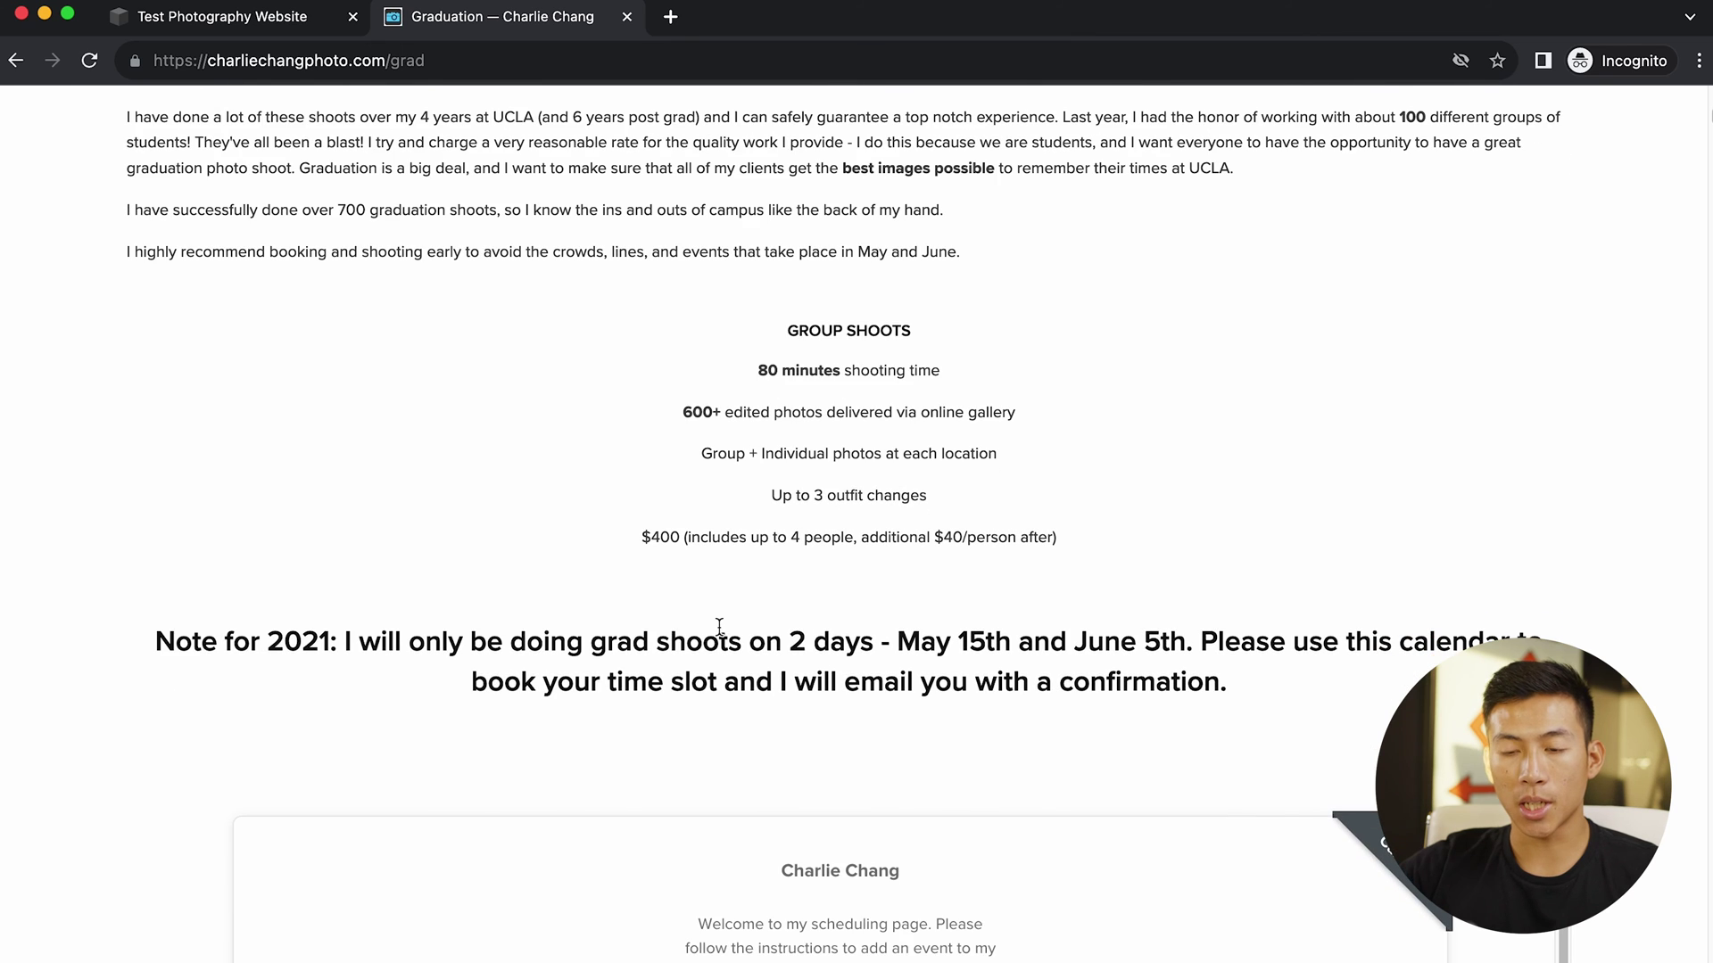
{"action": "scroll", "coordinate": [719, 627], "scroll_direction": "down", "scroll_amount": 6}
{"action": "left_click", "coordinate": [766, 712]}
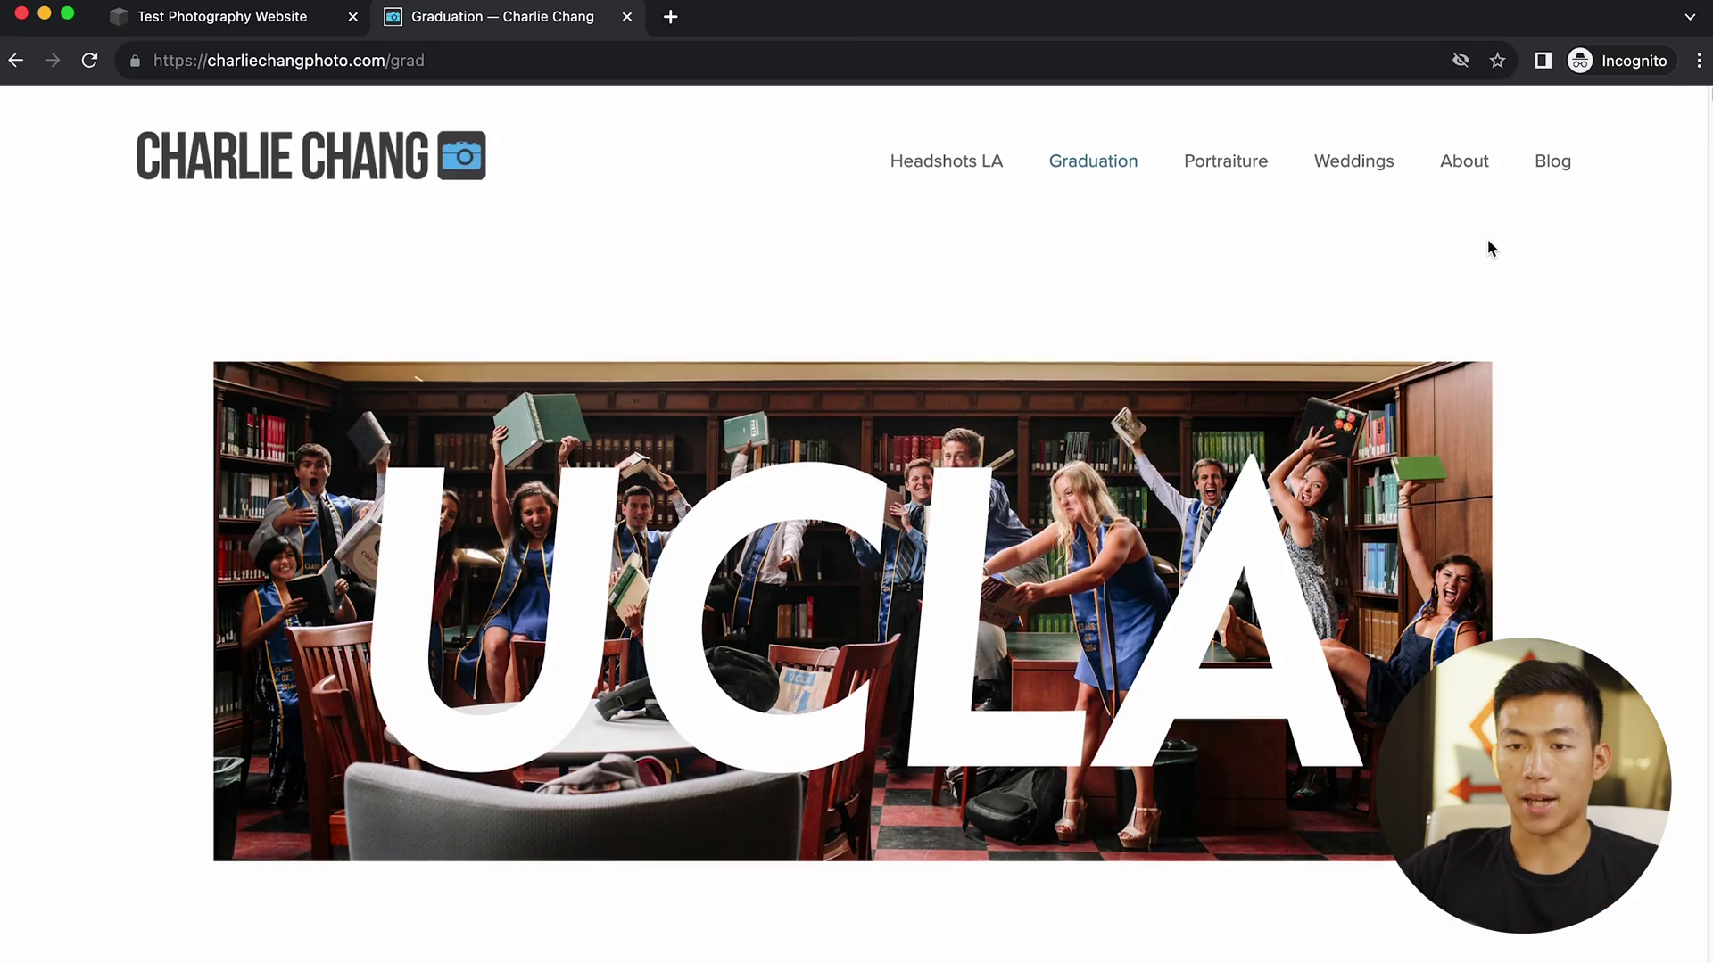
Review the Grad Shoots 2021 booking calendar, FAQs and UCLA gallery, then return to the top
{"action": "scroll", "coordinate": [1472, 412], "scroll_direction": "down", "scroll_amount": 15}
{"action": "scroll", "coordinate": [1469, 413], "scroll_direction": "down", "scroll_amount": 20}
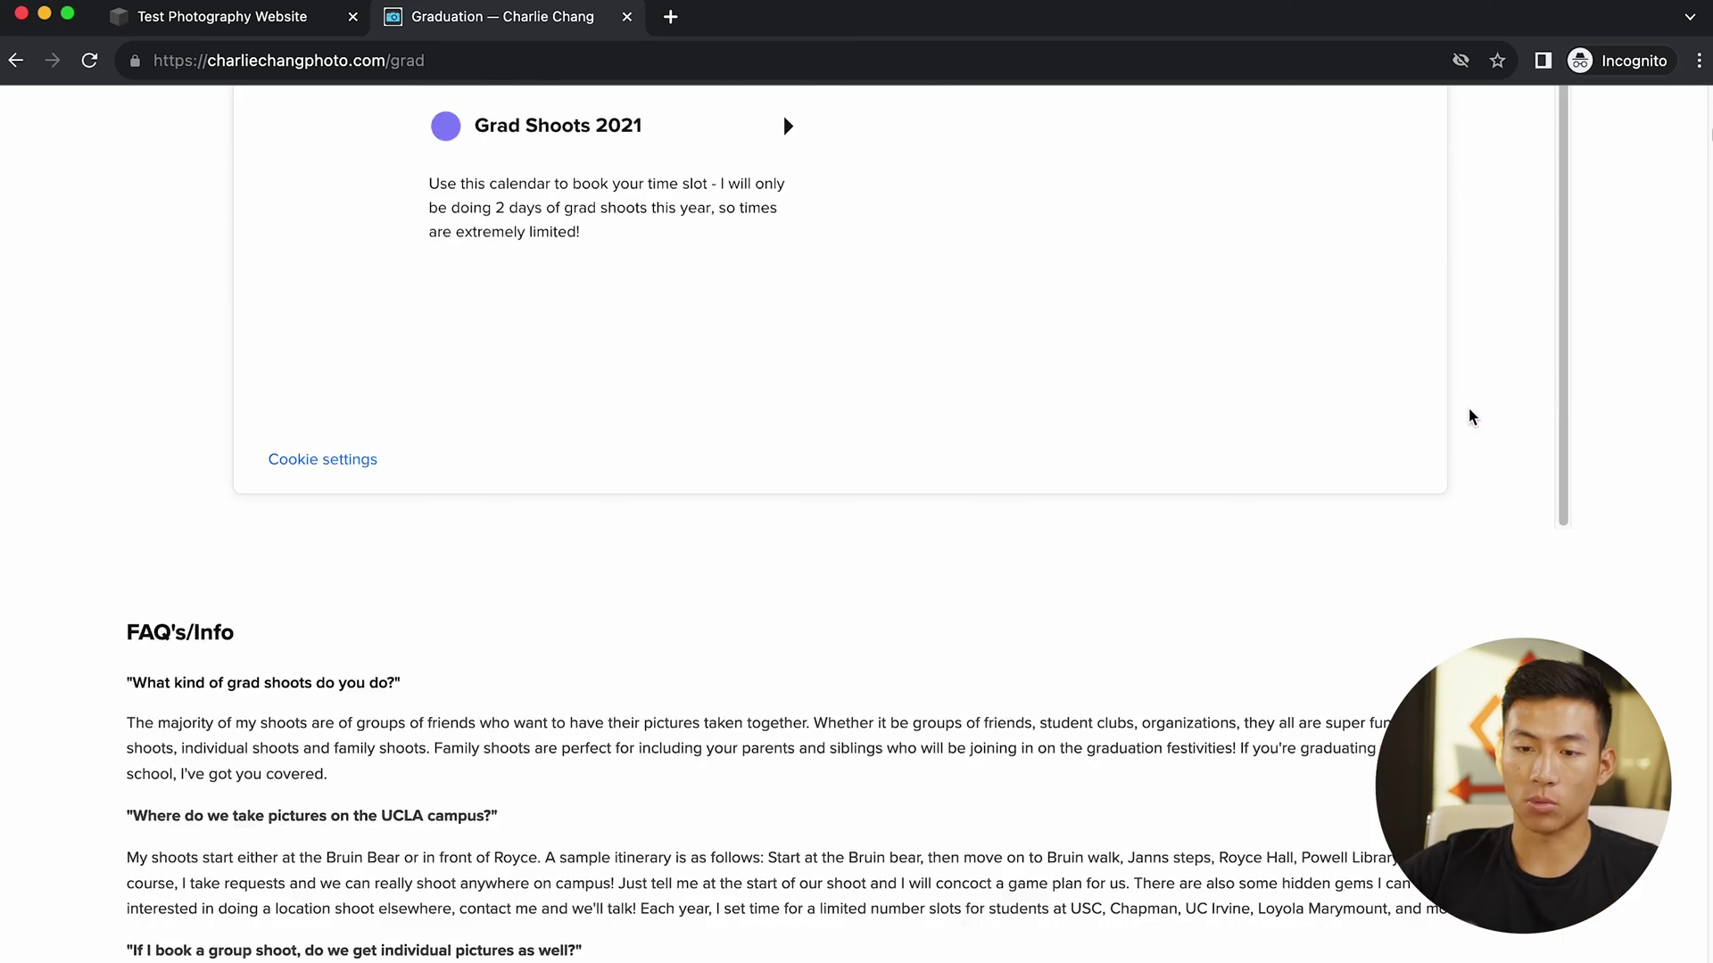
{"action": "scroll", "coordinate": [1472, 418], "scroll_direction": "down", "scroll_amount": 20}
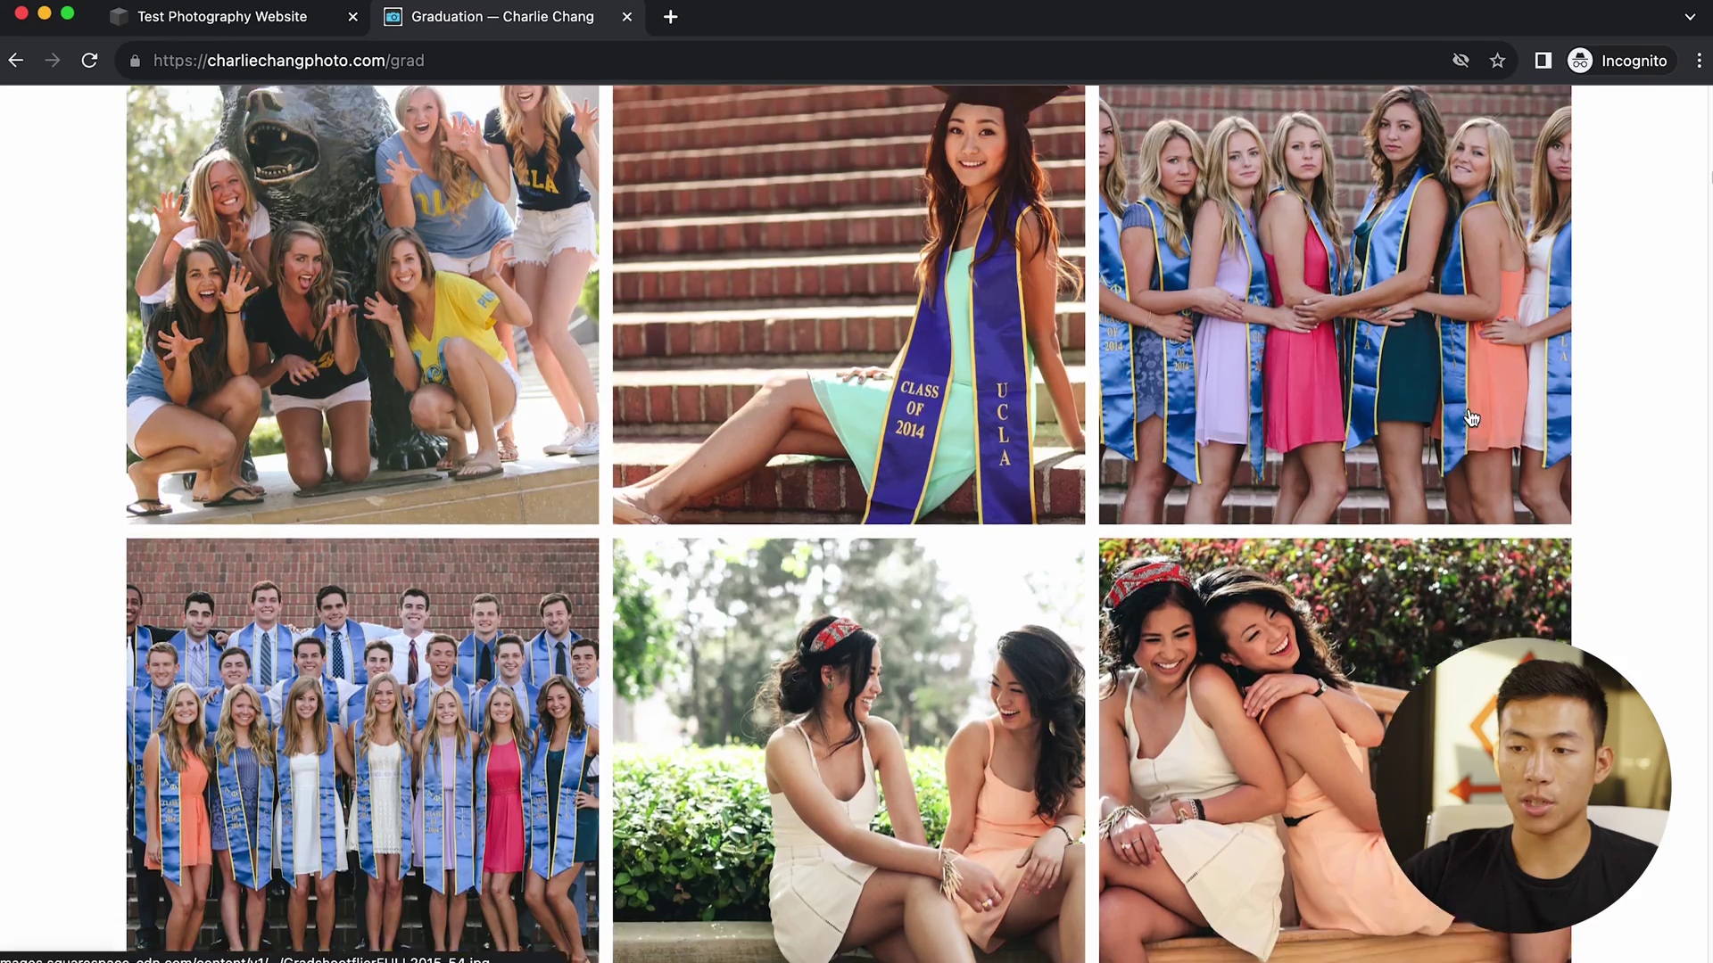
{"action": "scroll", "coordinate": [1011, 527], "scroll_direction": "up", "scroll_amount": 20}
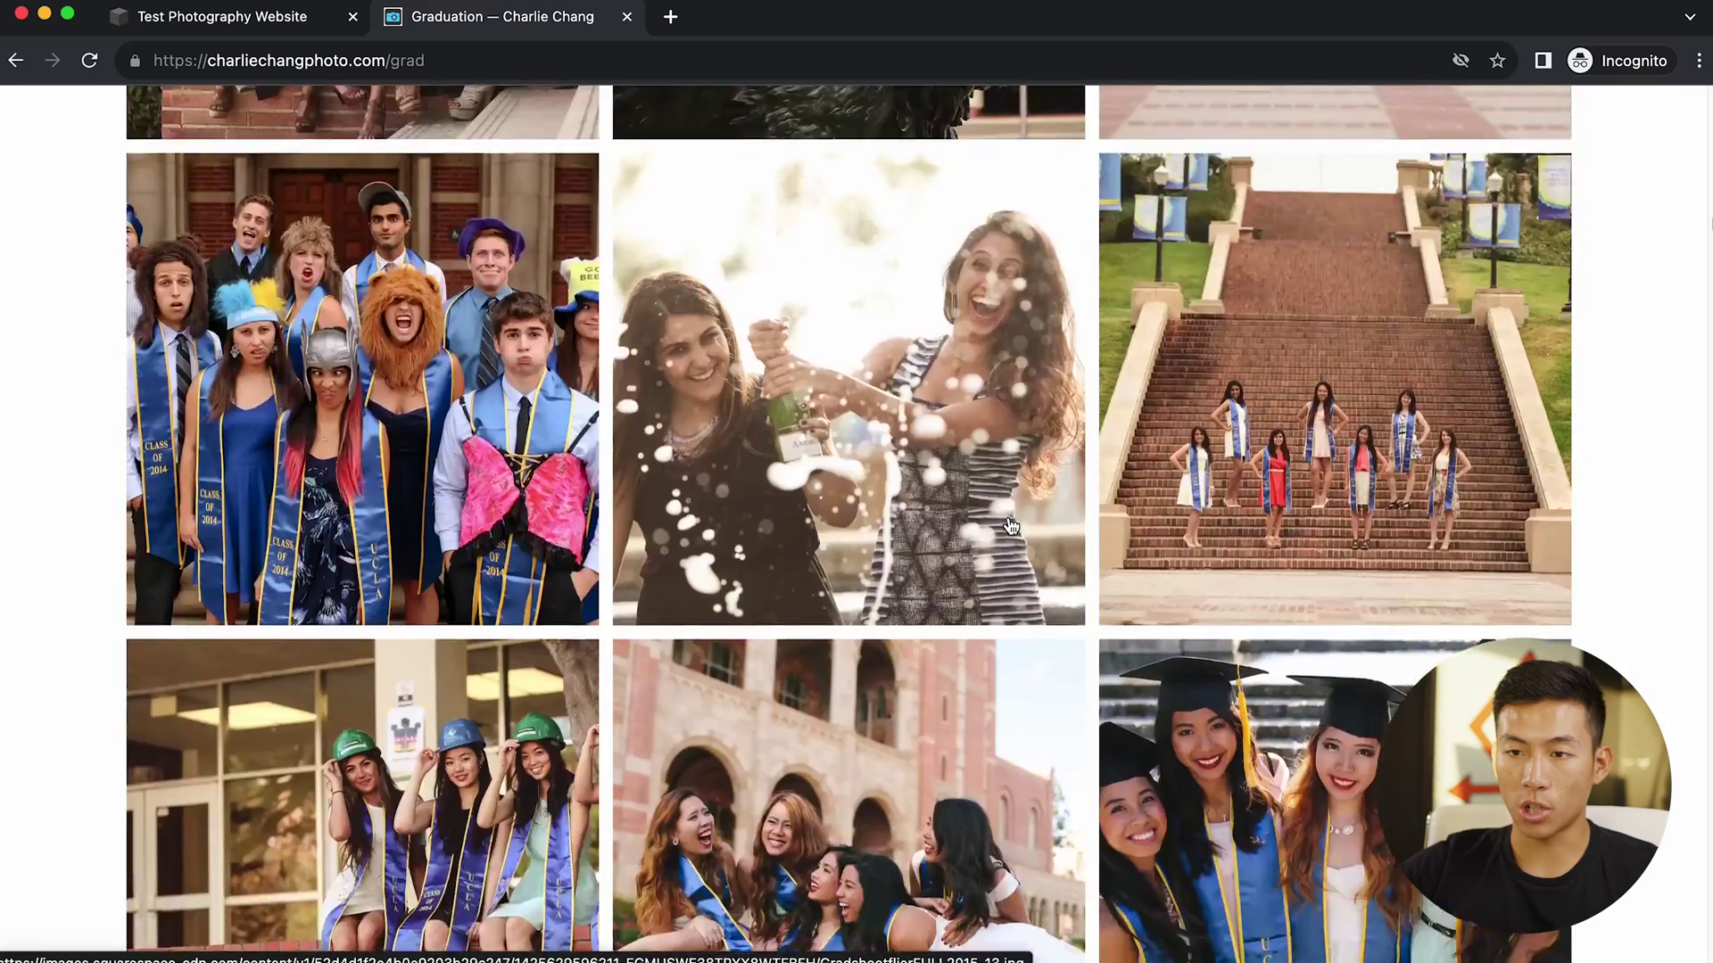
{"action": "scroll", "coordinate": [1597, 505], "scroll_direction": "up", "scroll_amount": 20}
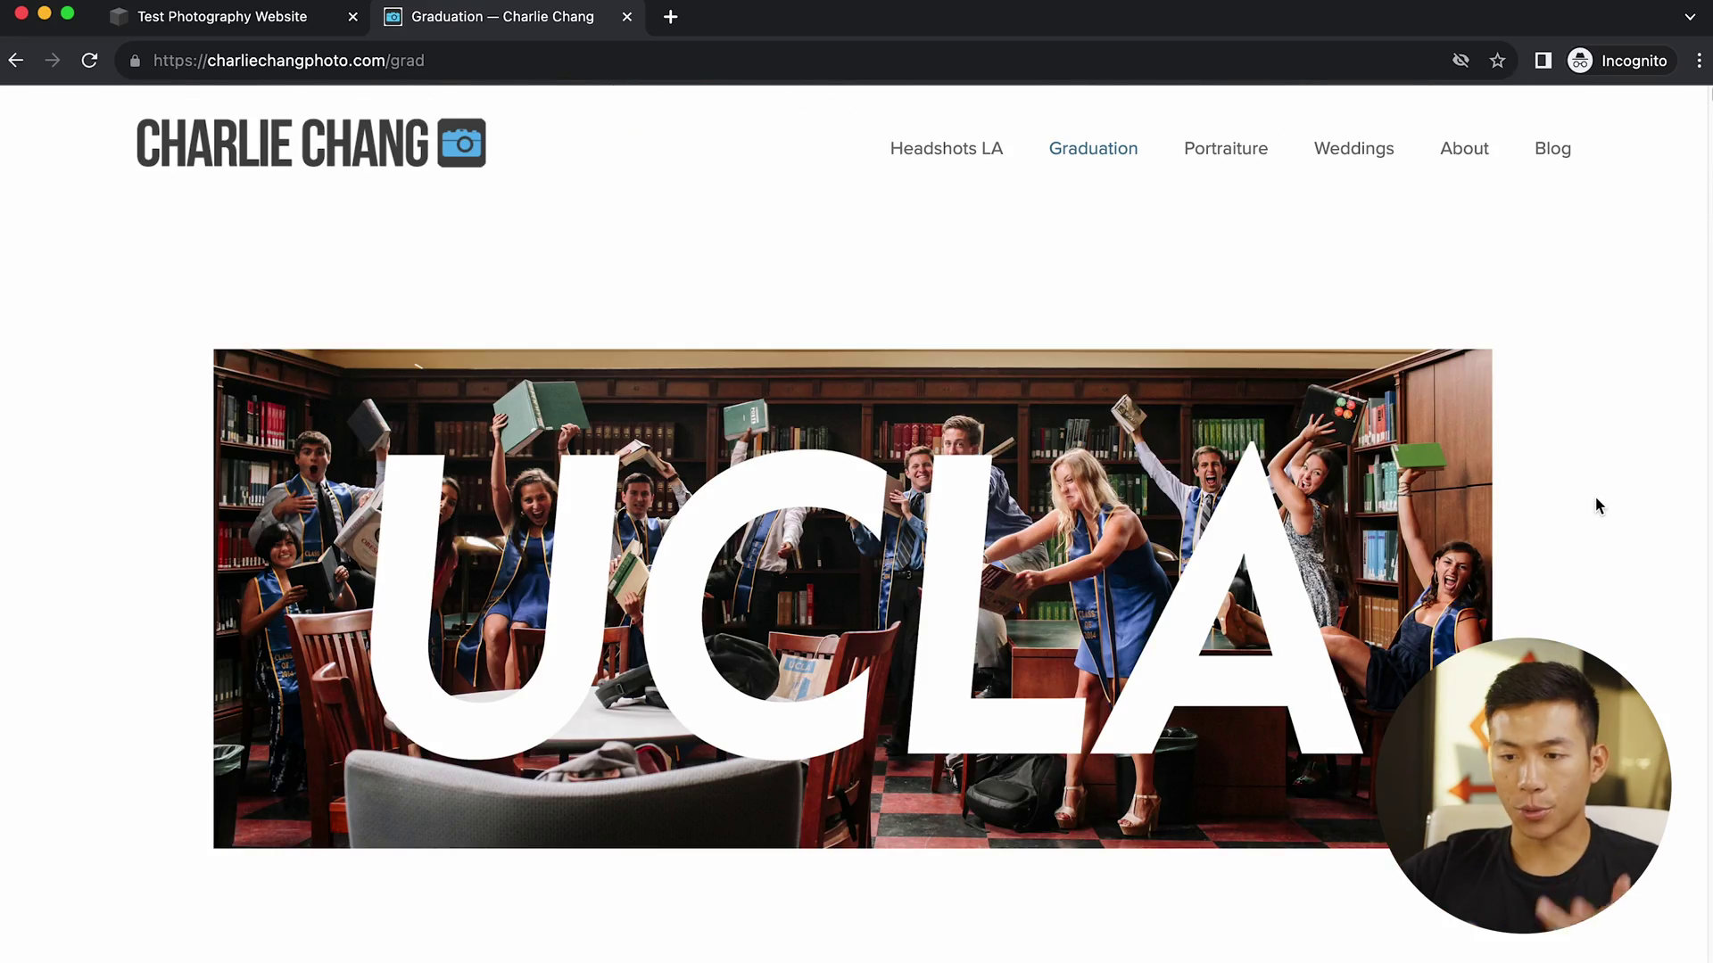